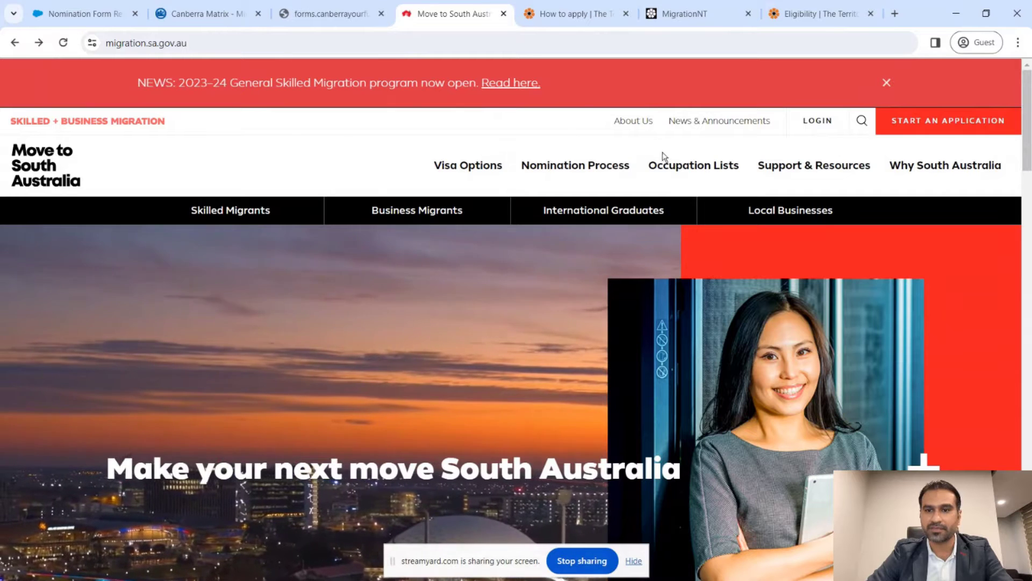
- Open South Australia's Skilled Occupation List from the Occupation Lists menu
{"action": "mouse_move", "coordinate": [689, 166]}
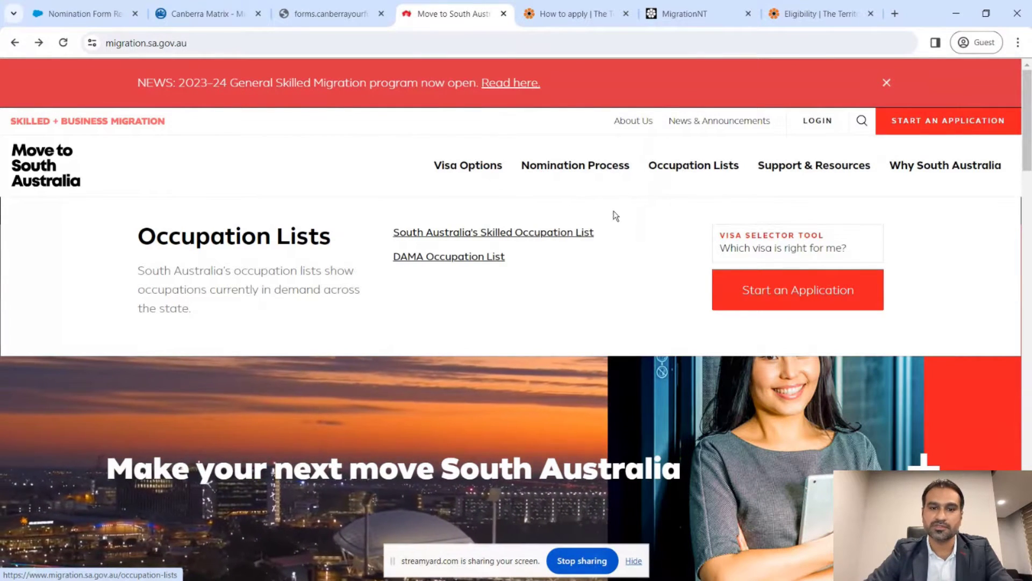
{"action": "left_click", "coordinate": [540, 235]}
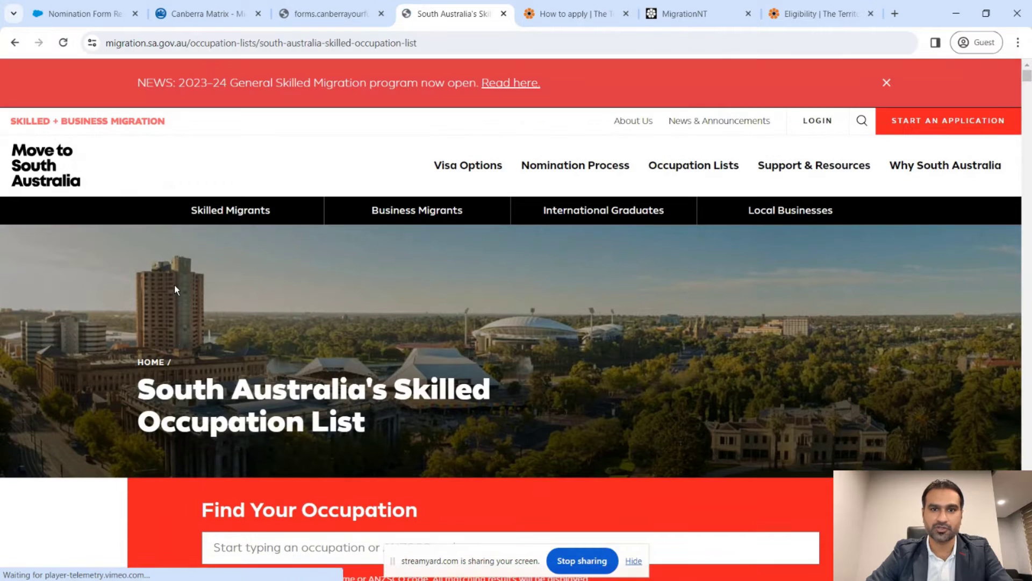
- Search the occupation list for 'mechanical engin' and expand Mechanical Engineer
{"action": "scroll", "coordinate": [175, 287], "scroll_direction": "down", "scroll_amount": 5}
{"action": "scroll", "coordinate": [175, 286], "scroll_direction": "down", "scroll_amount": 1}
{"action": "left_click", "coordinate": [272, 233]}
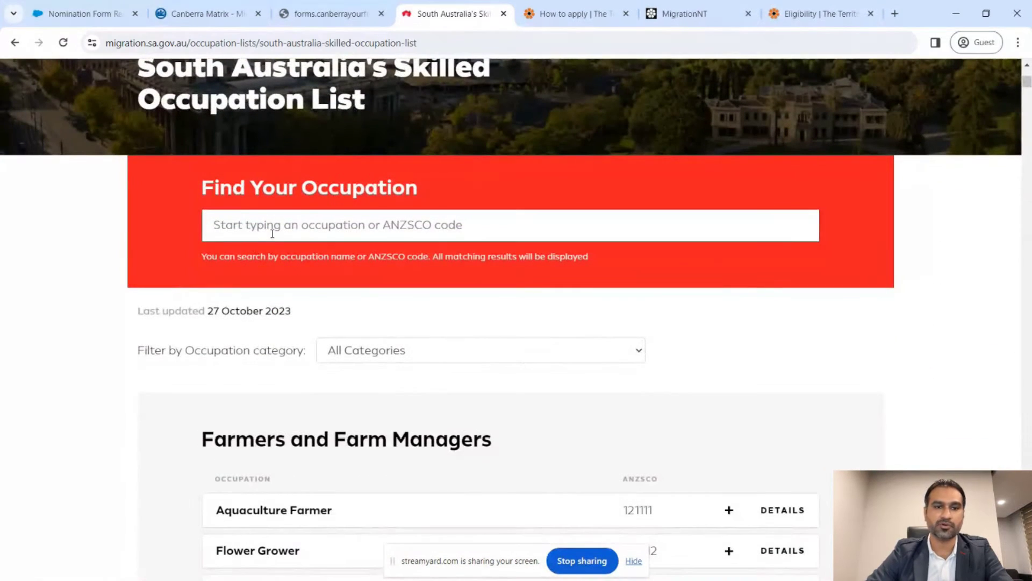
{"action": "type", "text": "mecha"}
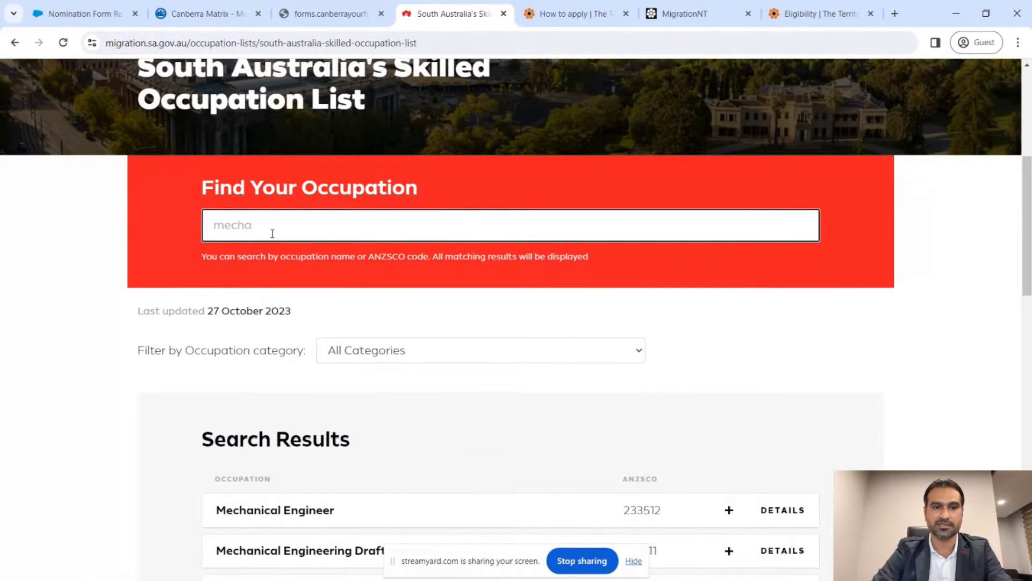
{"action": "type", "text": "nical engin"}
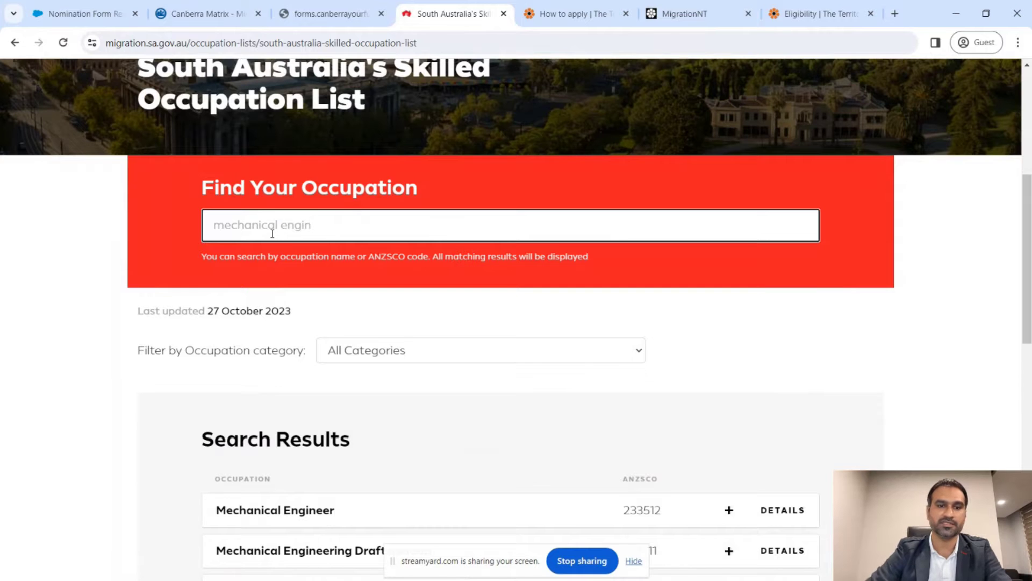
{"action": "scroll", "coordinate": [272, 234], "scroll_direction": "down", "scroll_amount": 5}
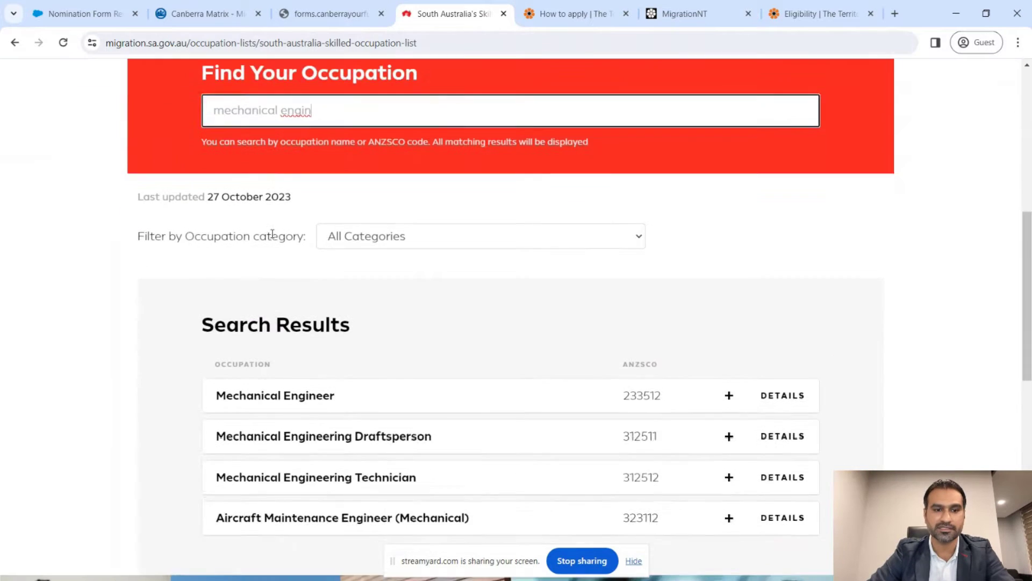
{"action": "left_click", "coordinate": [274, 237]}
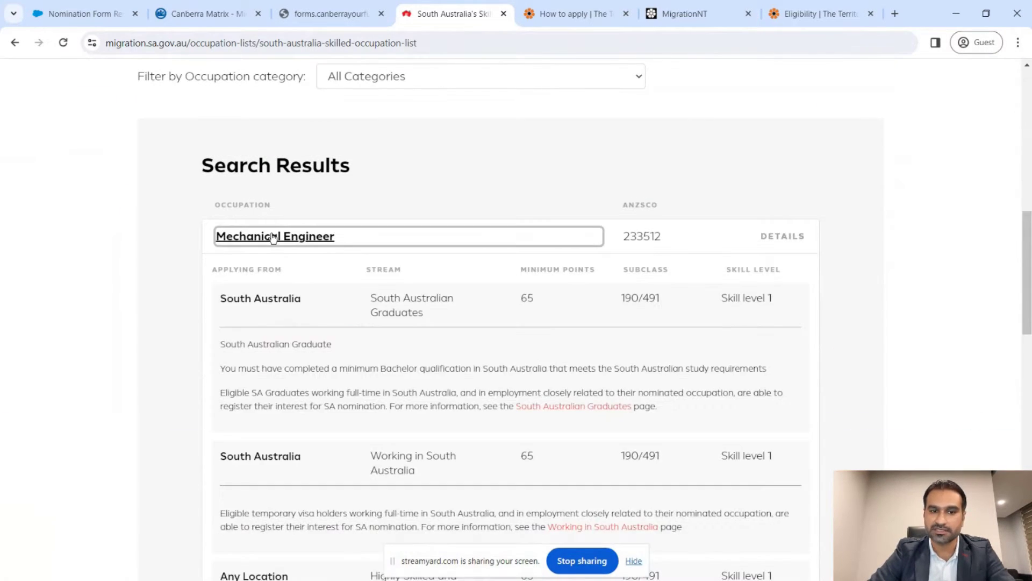
- Review the Offshore stream eligibility and open the Highly Skilled & Talented page
{"action": "scroll", "coordinate": [540, 329], "scroll_direction": "down", "scroll_amount": 4}
{"action": "scroll", "coordinate": [541, 330], "scroll_direction": "down", "scroll_amount": 3}
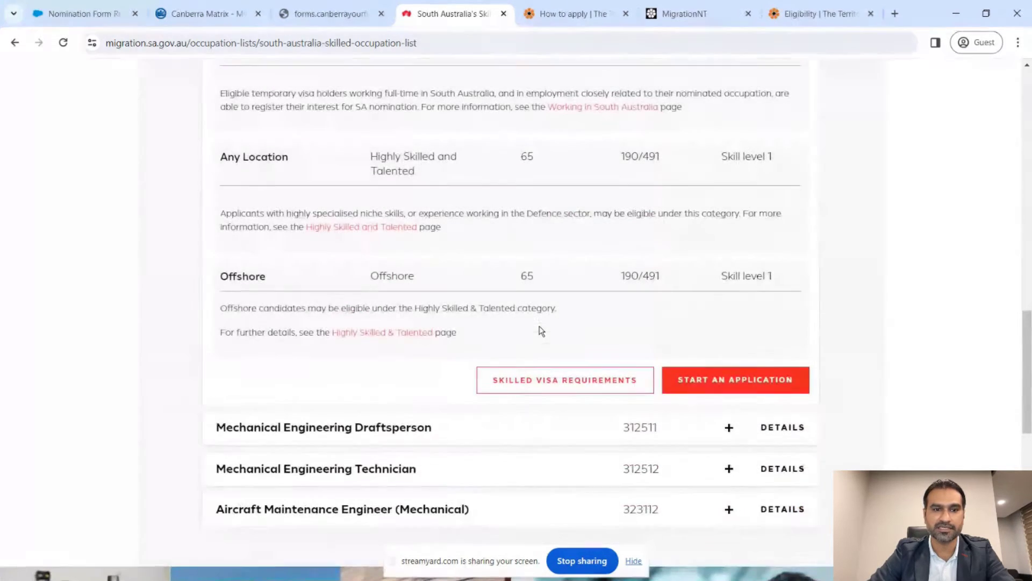
{"action": "left_click_drag", "start_coordinate": [221, 276], "coordinate": [283, 276]}
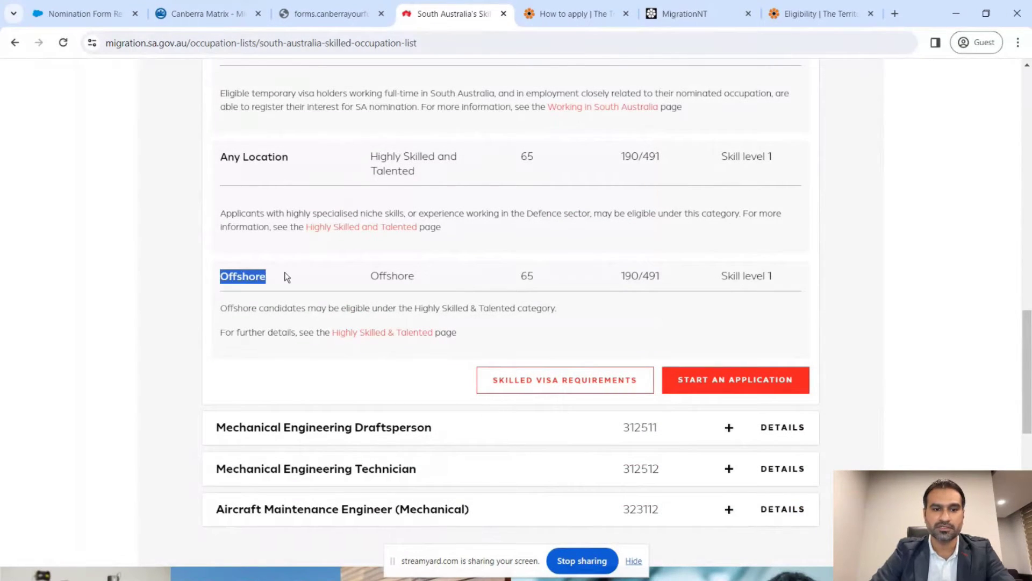
{"action": "left_click", "coordinate": [222, 306]}
{"action": "left_click_drag", "start_coordinate": [221, 307], "coordinate": [592, 312]}
{"action": "left_click", "coordinate": [593, 312]}
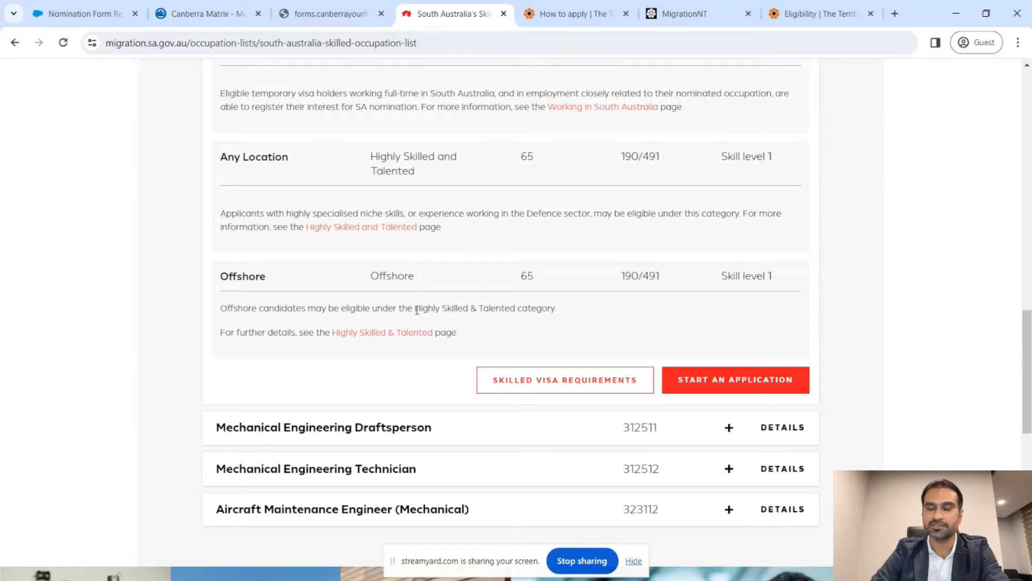
{"action": "left_click_drag", "start_coordinate": [418, 310], "coordinate": [448, 308]}
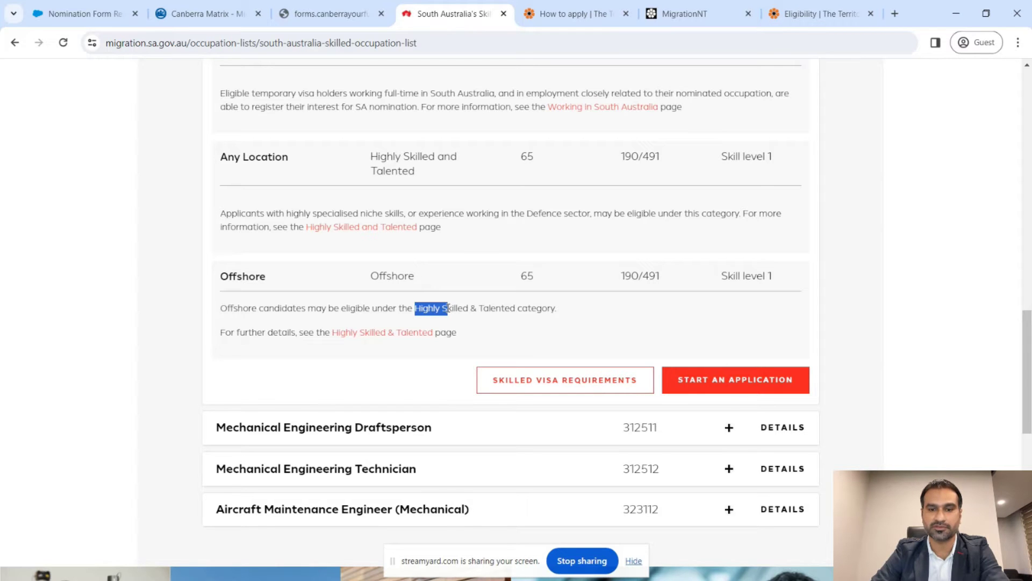
{"action": "left_click", "coordinate": [609, 317]}
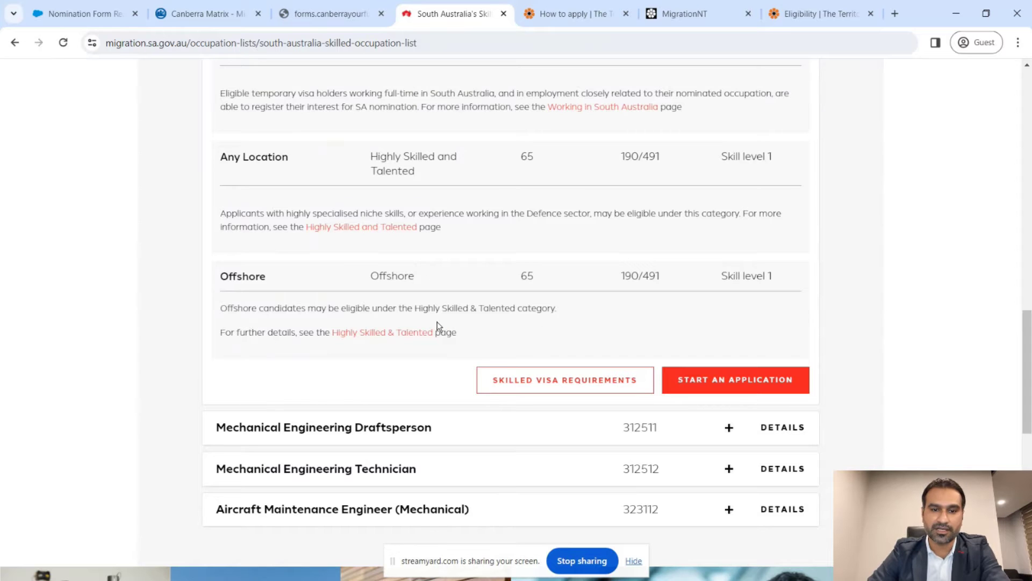
{"action": "left_click", "coordinate": [404, 333]}
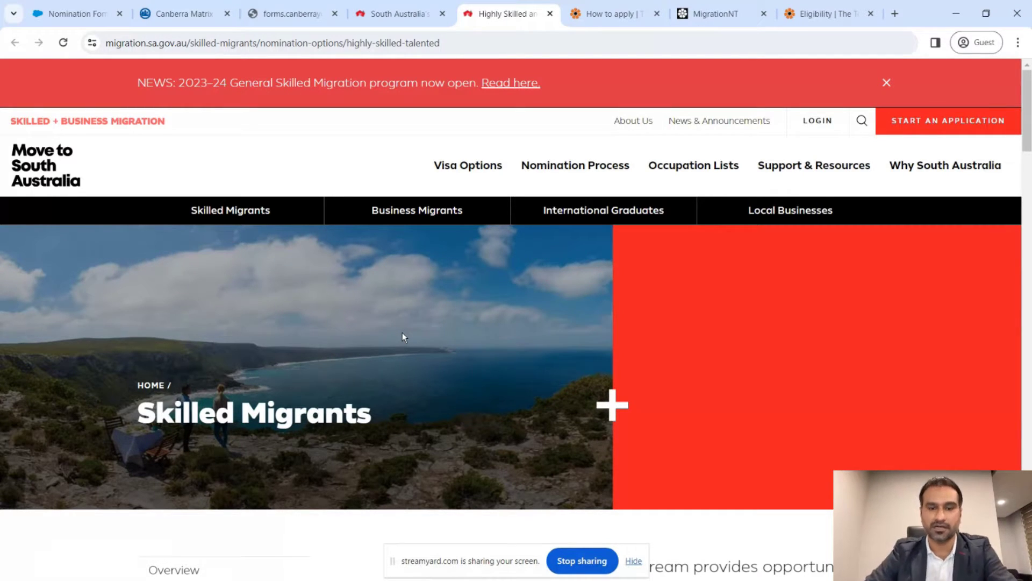
- Scroll through the general eligibility guidelines and Hi-Tech or Digital industry experience requirements
{"action": "scroll", "coordinate": [414, 329], "scroll_direction": "down", "scroll_amount": 1}
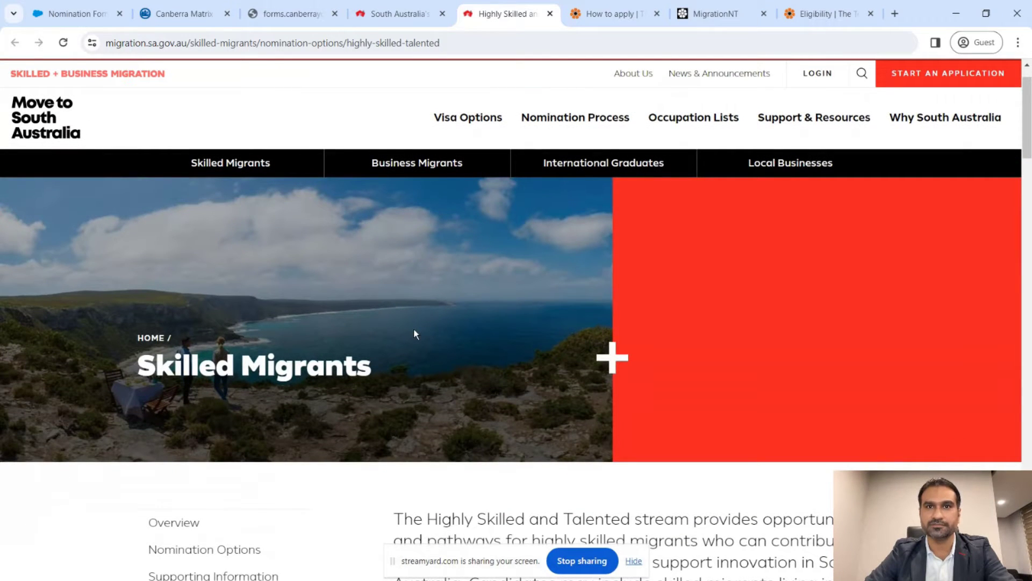
{"action": "scroll", "coordinate": [414, 331], "scroll_direction": "down", "scroll_amount": 6}
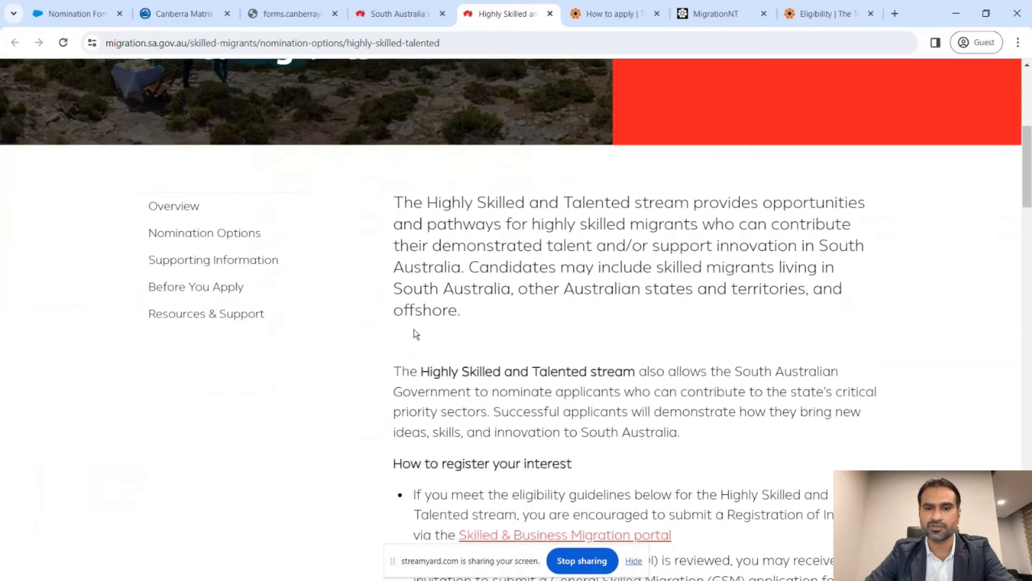
{"action": "scroll", "coordinate": [414, 333], "scroll_direction": "down", "scroll_amount": 3}
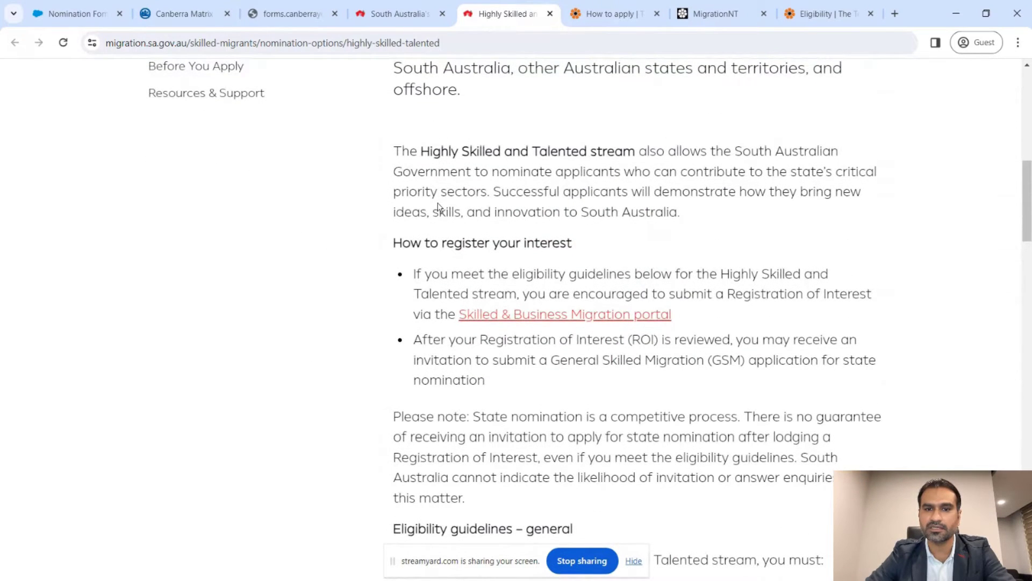
{"action": "scroll", "coordinate": [442, 185], "scroll_direction": "down", "scroll_amount": 3}
{"action": "scroll", "coordinate": [442, 183], "scroll_direction": "down", "scroll_amount": 12}
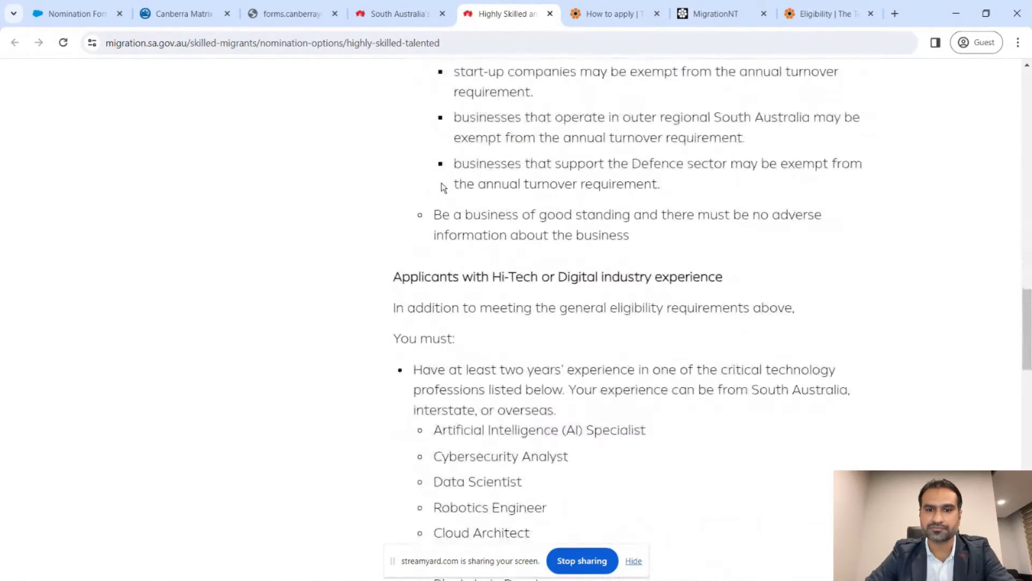
{"action": "scroll", "coordinate": [442, 183], "scroll_direction": "down", "scroll_amount": 2}
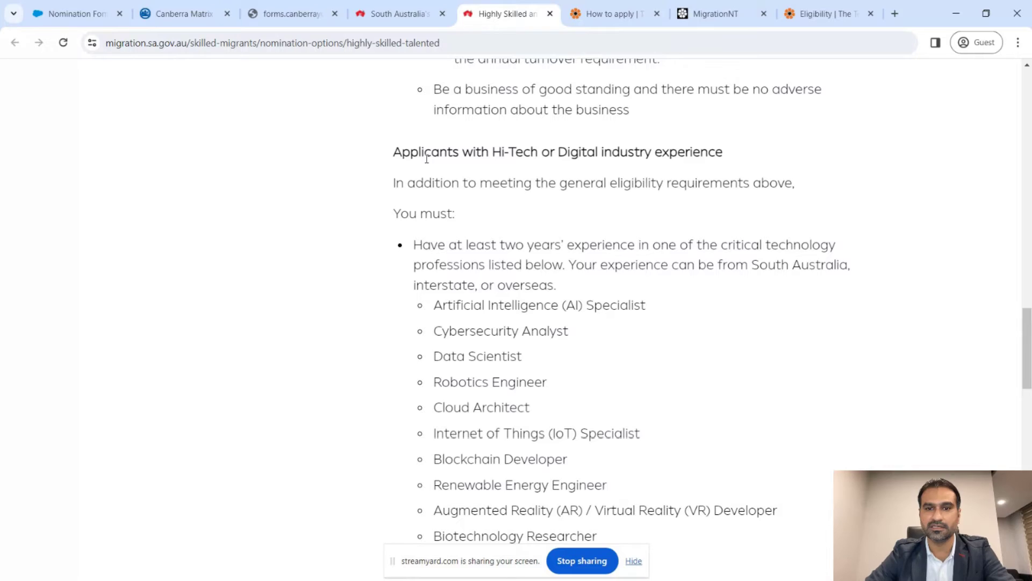
{"action": "scroll", "coordinate": [426, 159], "scroll_direction": "up", "scroll_amount": 5}
{"action": "scroll", "coordinate": [427, 159], "scroll_direction": "up", "scroll_amount": 5}
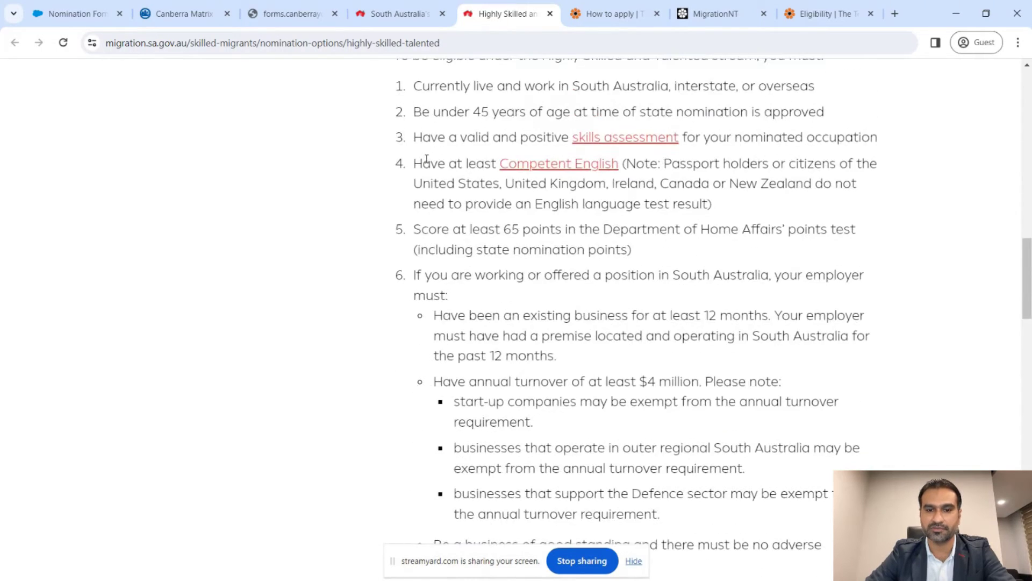
{"action": "scroll", "coordinate": [427, 158], "scroll_direction": "down", "scroll_amount": 10}
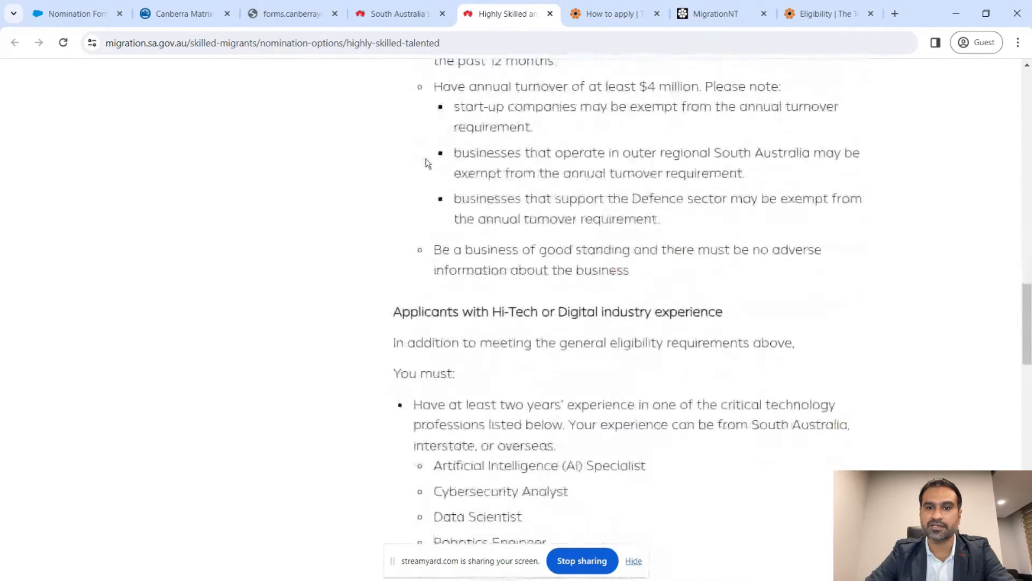
{"action": "left_click_drag", "start_coordinate": [493, 145], "coordinate": [654, 150]}
{"action": "scroll", "coordinate": [653, 152], "scroll_direction": "down", "scroll_amount": 7}
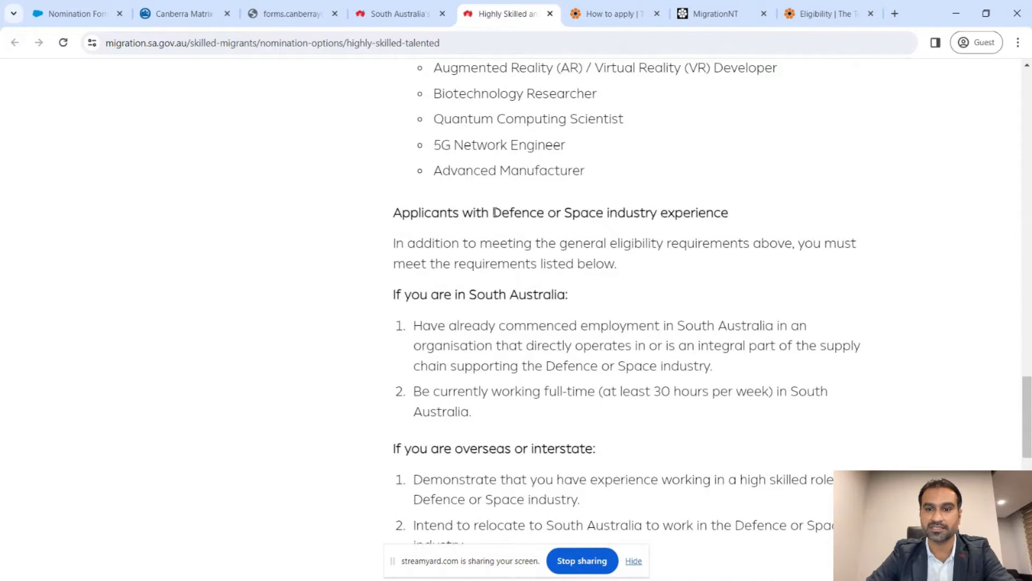
{"action": "left_click_drag", "start_coordinate": [494, 212], "coordinate": [658, 220]}
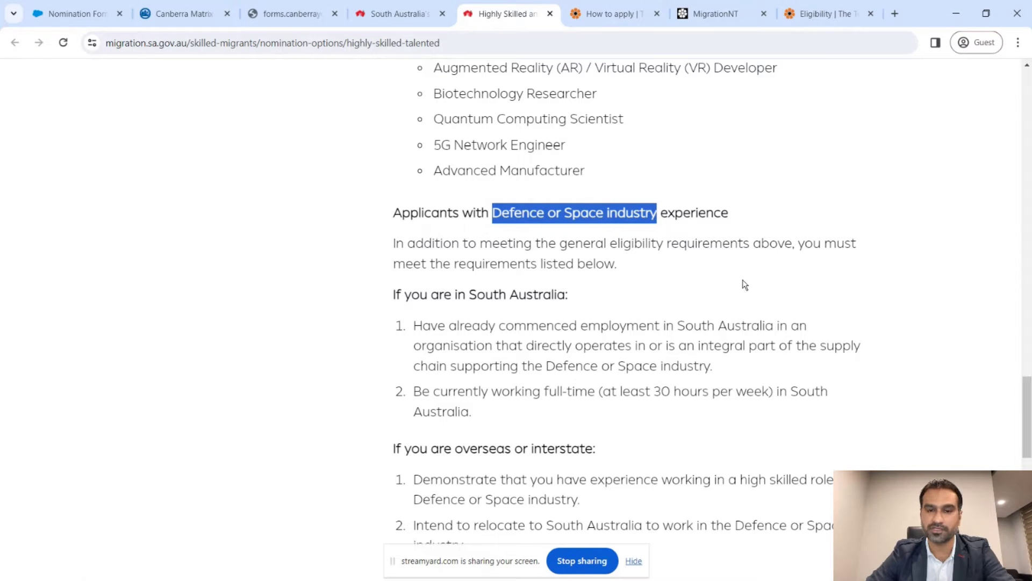
{"action": "scroll", "coordinate": [745, 285], "scroll_direction": "up", "scroll_amount": 4}
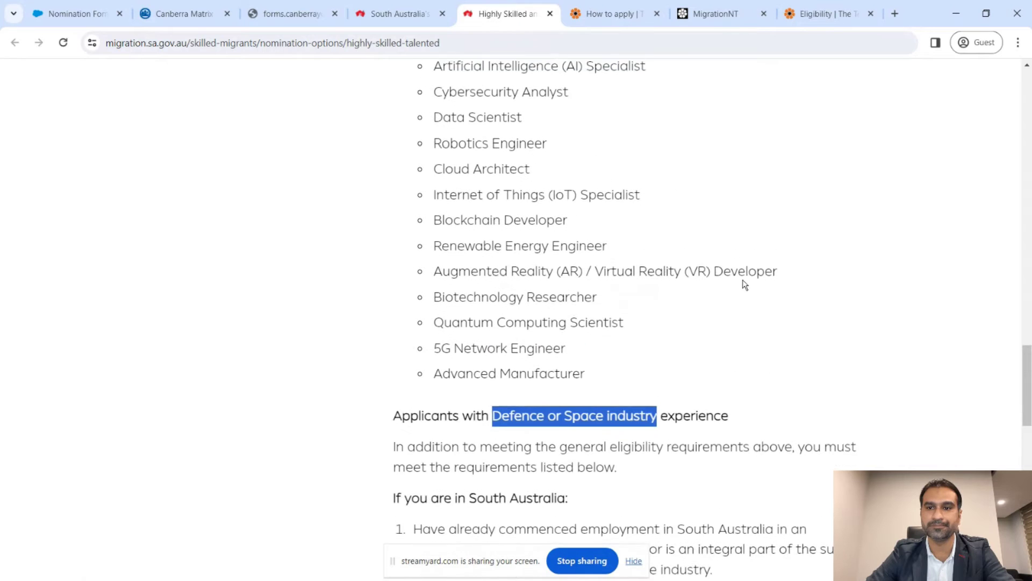
{"action": "scroll", "coordinate": [743, 279], "scroll_direction": "up", "scroll_amount": 4}
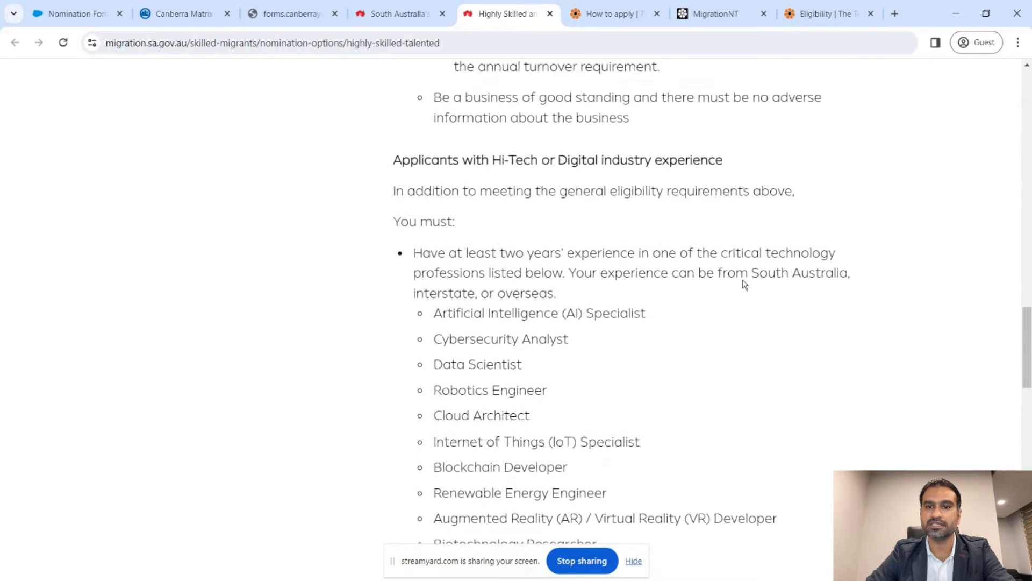
{"action": "scroll", "coordinate": [744, 280], "scroll_direction": "down", "scroll_amount": 1}
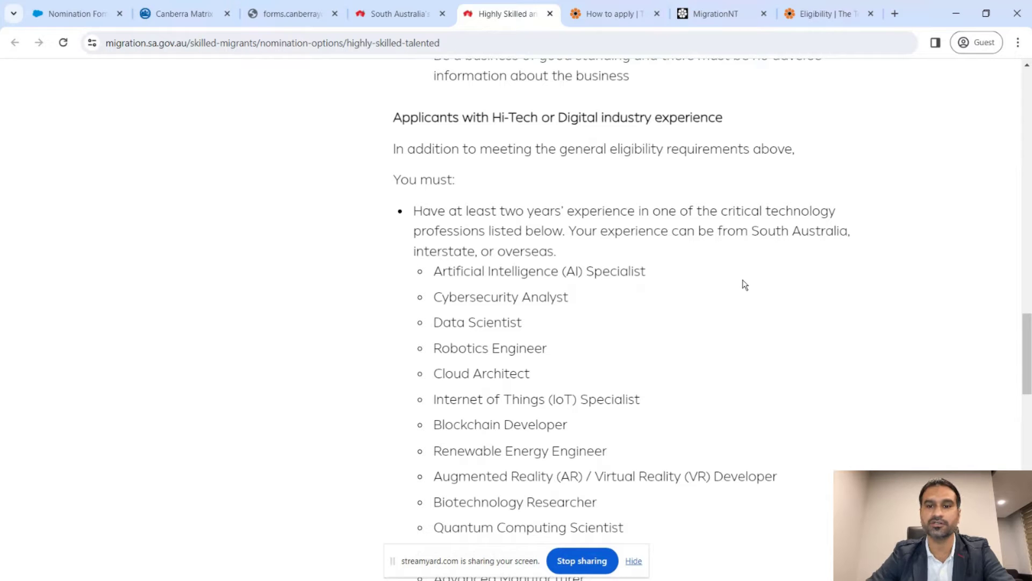
{"action": "scroll", "coordinate": [743, 284], "scroll_direction": "down", "scroll_amount": 1}
{"action": "scroll", "coordinate": [674, 472], "scroll_direction": "down", "scroll_amount": 1}
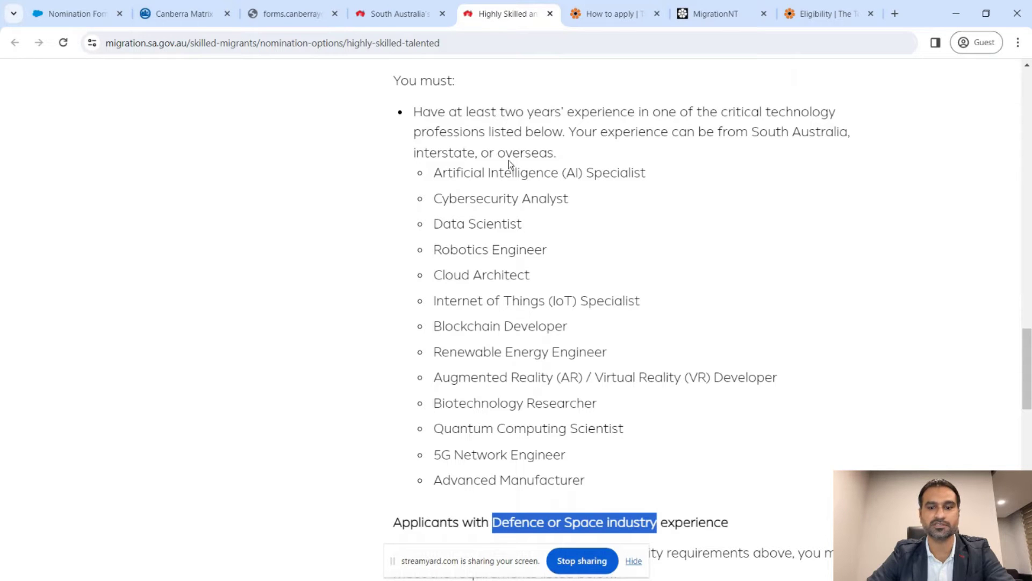
{"action": "left_click_drag", "start_coordinate": [590, 479], "coordinate": [434, 190]}
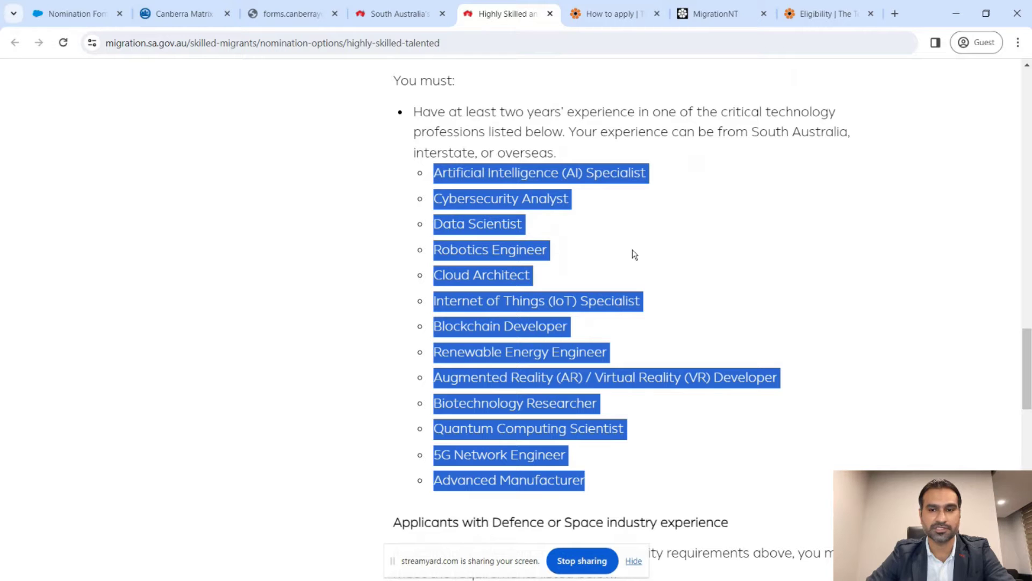
{"action": "scroll", "coordinate": [634, 254], "scroll_direction": "down", "scroll_amount": 5}
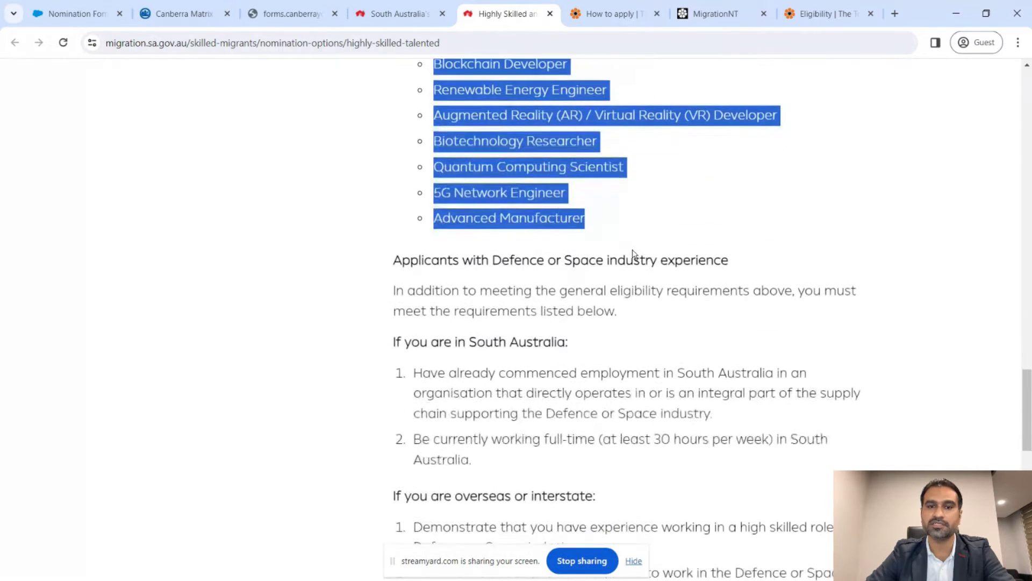
{"action": "scroll", "coordinate": [632, 252], "scroll_direction": "down", "scroll_amount": 2}
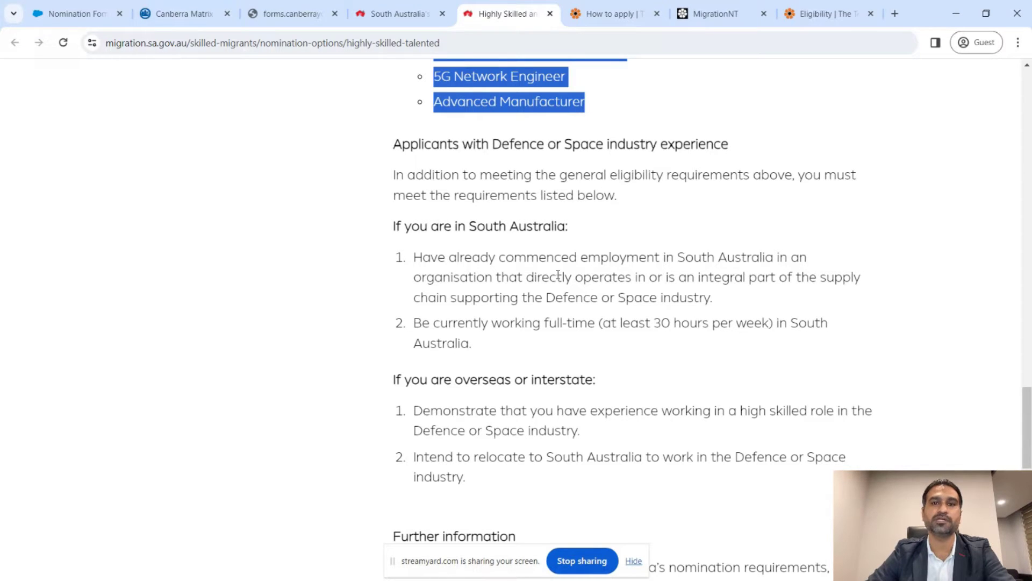
- Review the introduction of the Highly Skilled and Talented stream page
{"action": "scroll", "coordinate": [559, 275], "scroll_direction": "down", "scroll_amount": 3}
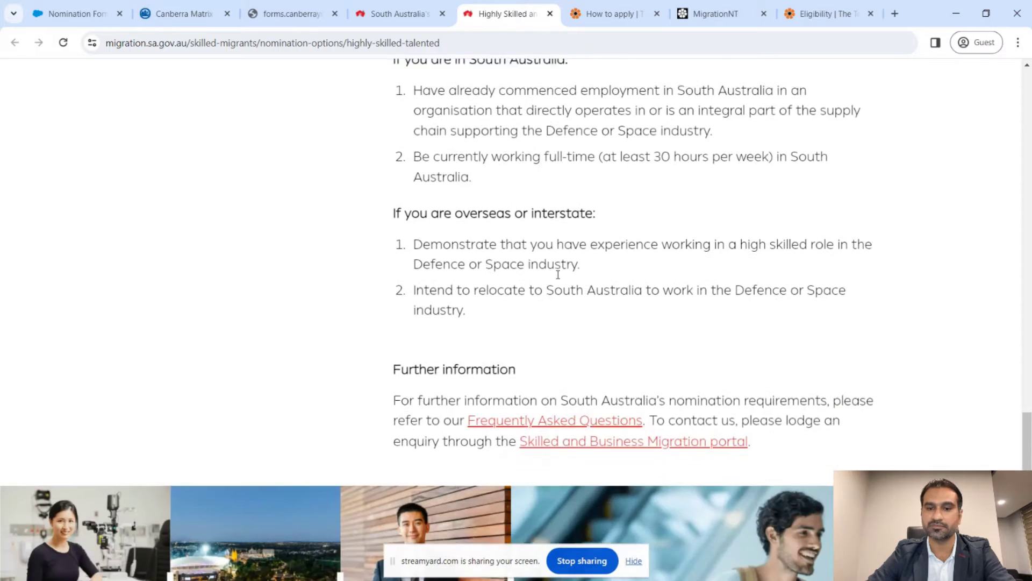
{"action": "scroll", "coordinate": [557, 274], "scroll_direction": "up", "scroll_amount": 2}
{"action": "scroll", "coordinate": [557, 274], "scroll_direction": "down", "scroll_amount": 2}
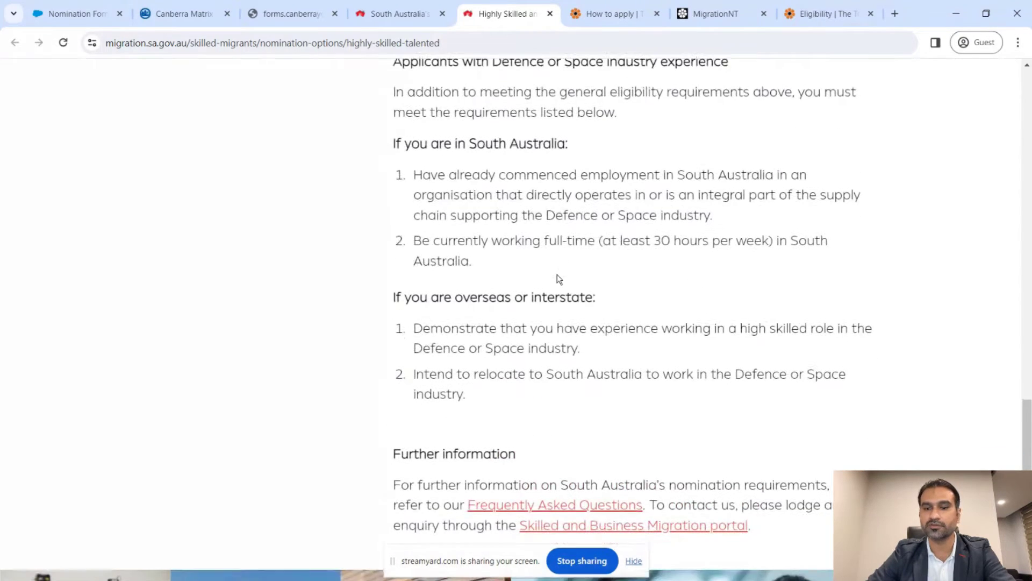
{"action": "scroll", "coordinate": [618, 325], "scroll_direction": "up", "scroll_amount": 1}
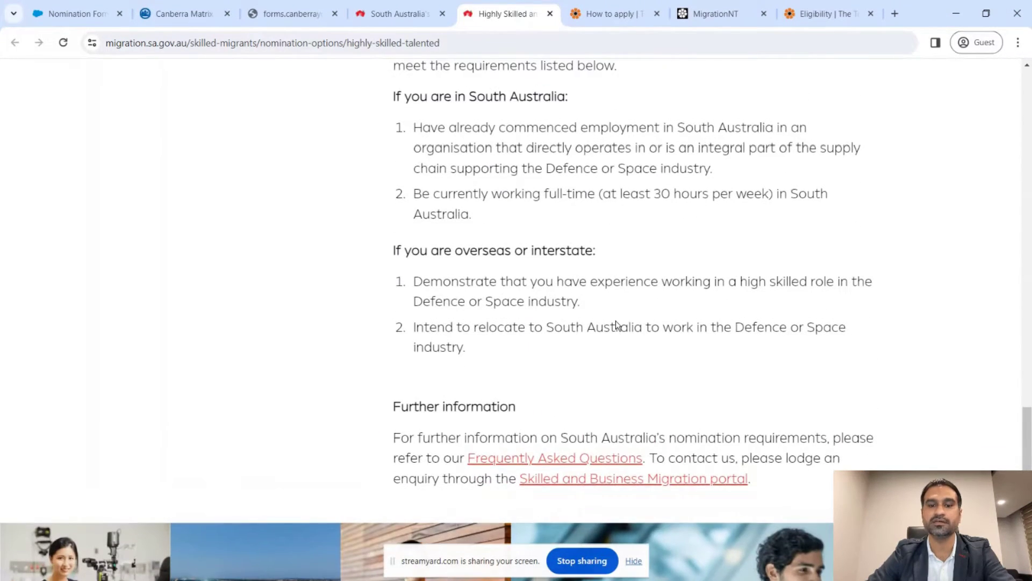
{"action": "scroll", "coordinate": [616, 322], "scroll_direction": "up", "scroll_amount": 20}
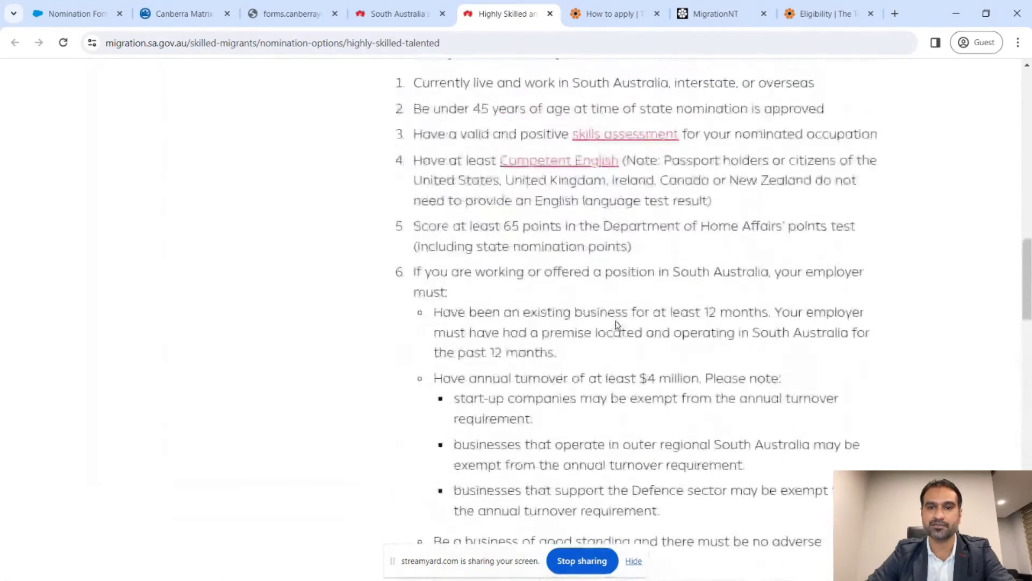
{"action": "scroll", "coordinate": [617, 321], "scroll_direction": "up", "scroll_amount": 8}
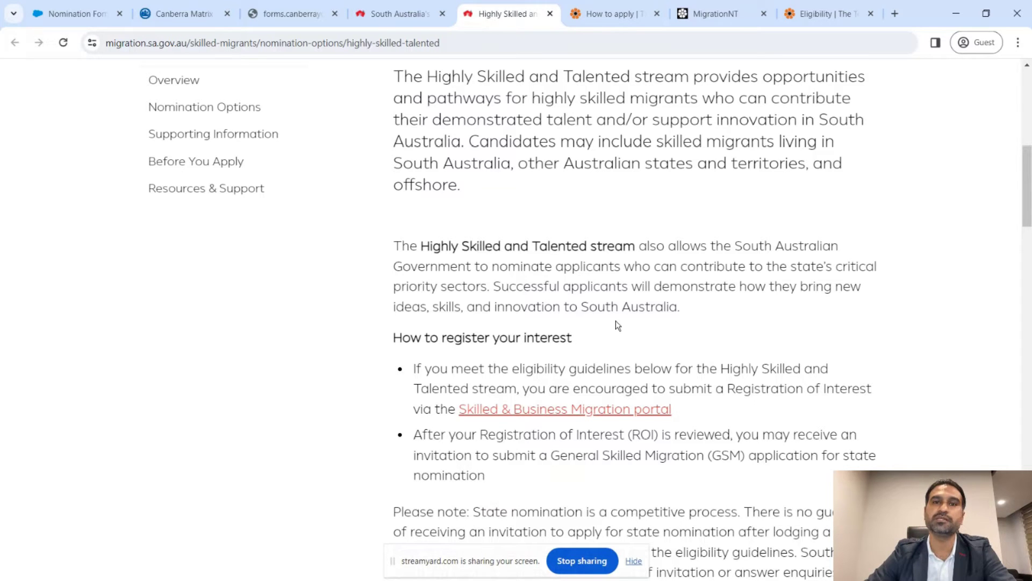
{"action": "scroll", "coordinate": [544, 214], "scroll_direction": "up", "scroll_amount": 3}
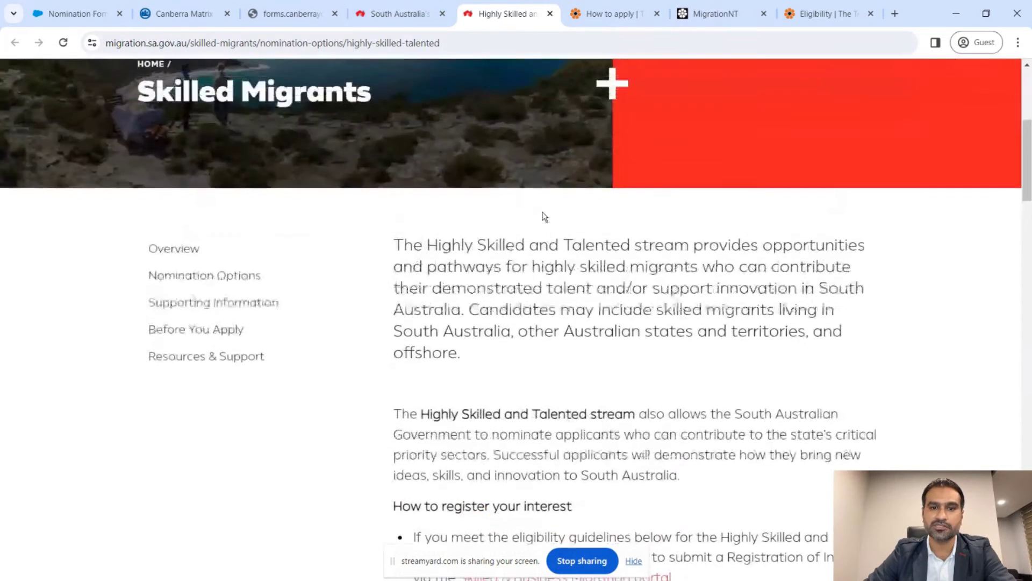
{"action": "scroll", "coordinate": [544, 215], "scroll_direction": "down", "scroll_amount": 5}
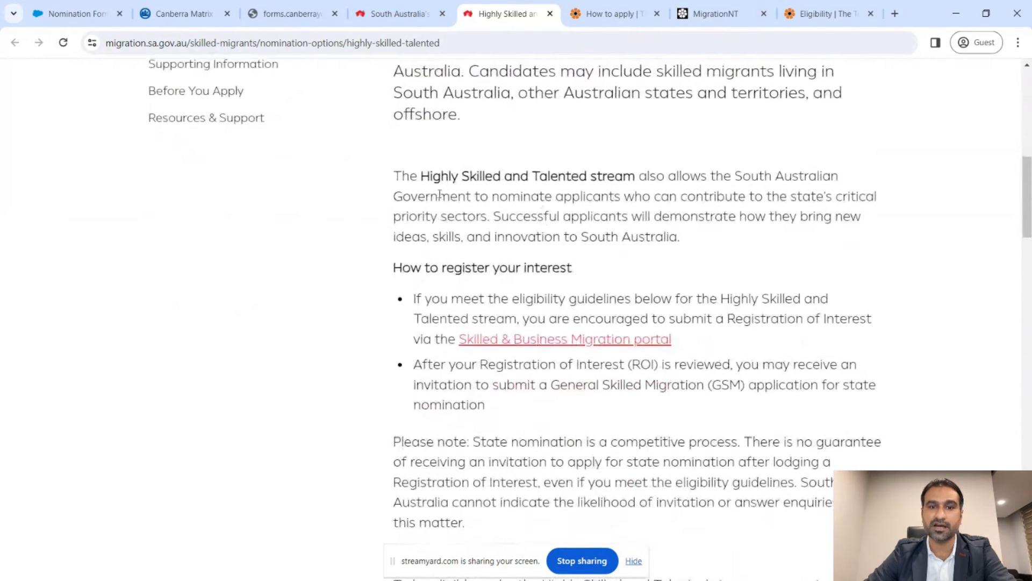
{"action": "right_click", "coordinate": [657, 173]}
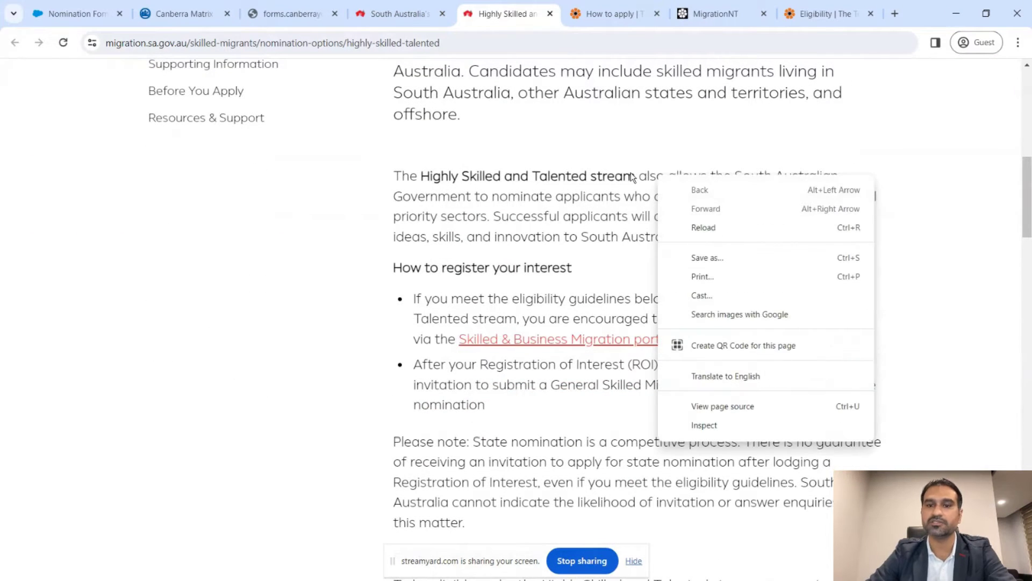
{"action": "left_click", "coordinate": [634, 178]}
{"action": "left_click_drag", "start_coordinate": [635, 177], "coordinate": [421, 177]}
{"action": "left_click", "coordinate": [665, 217]}
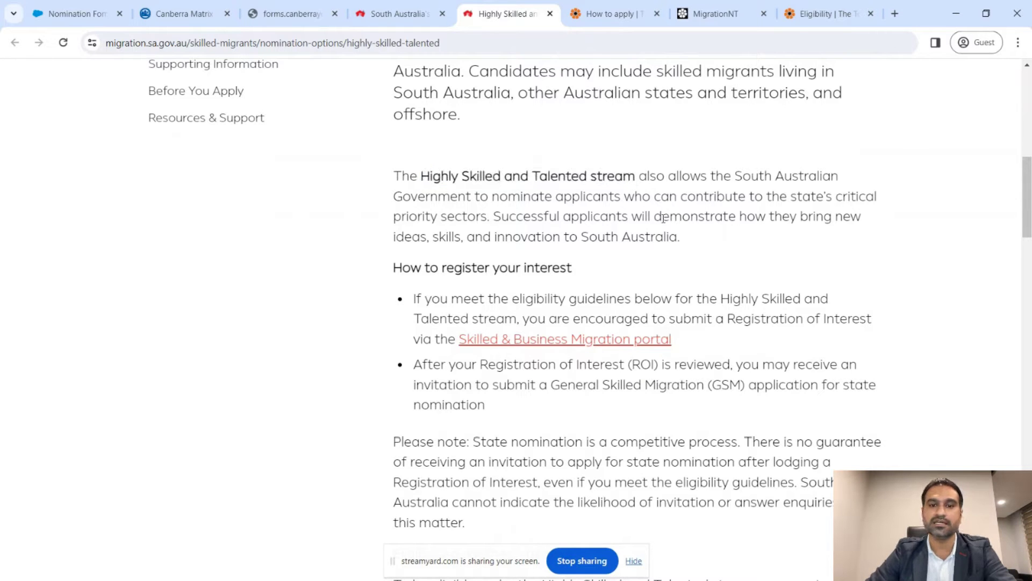
- Read the How to register your interest section and open the Skilled & Business Migration portal
{"action": "scroll", "coordinate": [665, 221], "scroll_direction": "down", "scroll_amount": 1}
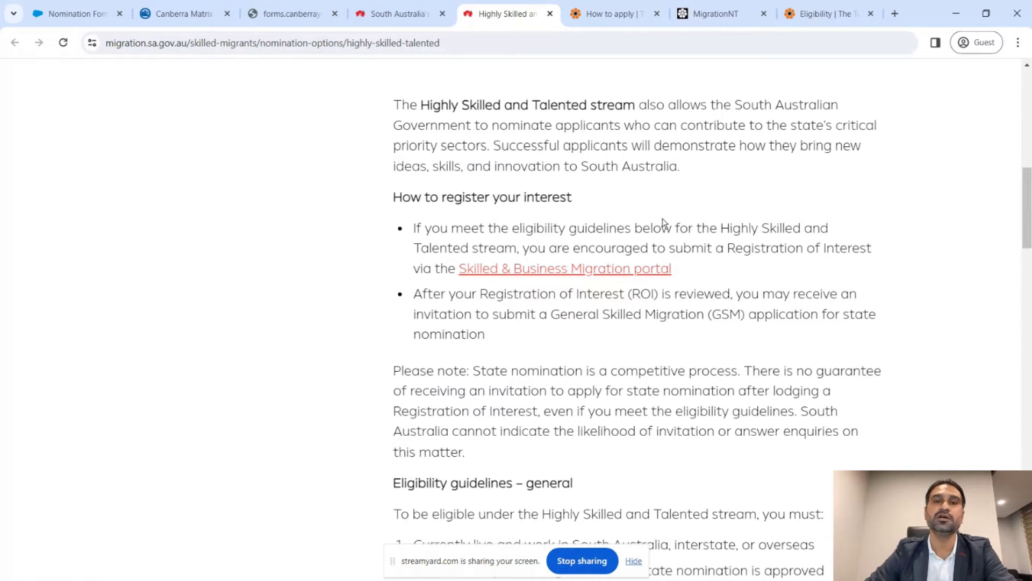
{"action": "scroll", "coordinate": [665, 222], "scroll_direction": "down", "scroll_amount": 5}
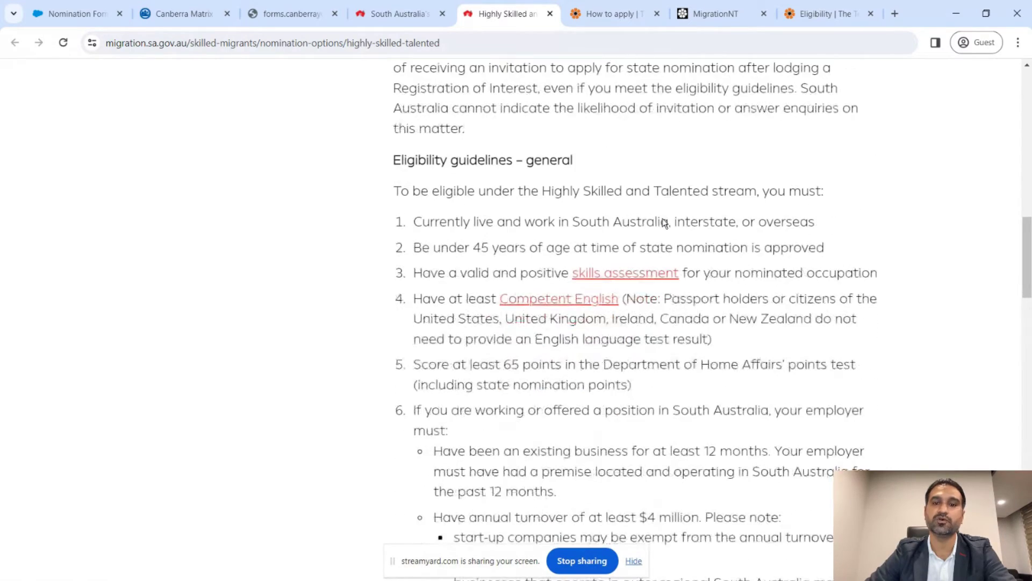
{"action": "scroll", "coordinate": [665, 223], "scroll_direction": "down", "scroll_amount": 12}
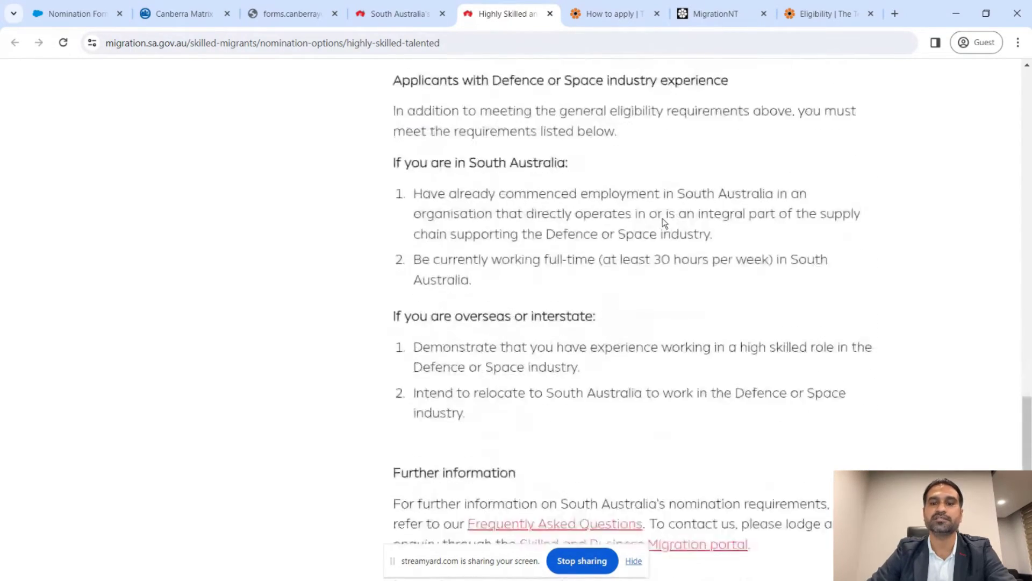
{"action": "scroll", "coordinate": [665, 223], "scroll_direction": "down", "scroll_amount": 1}
{"action": "left_click_drag", "start_coordinate": [594, 252], "coordinate": [457, 251]}
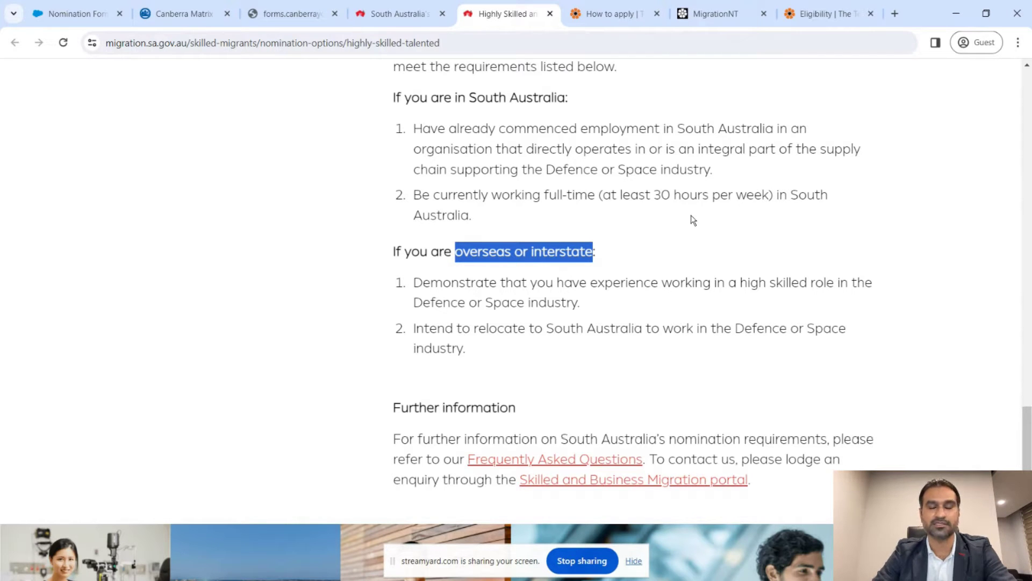
{"action": "scroll", "coordinate": [693, 220], "scroll_direction": "down", "scroll_amount": 3}
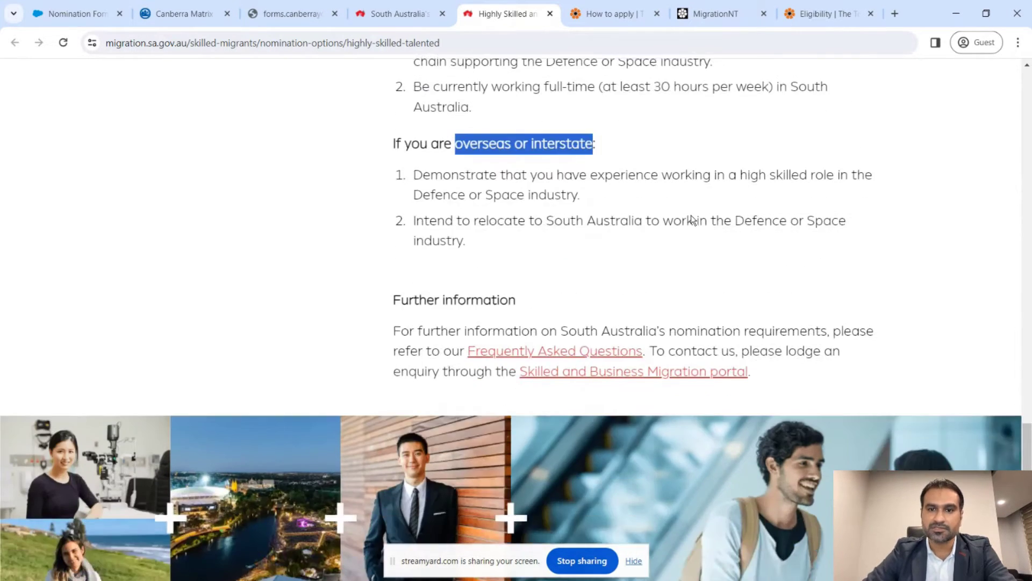
{"action": "scroll", "coordinate": [693, 220], "scroll_direction": "up", "scroll_amount": 10}
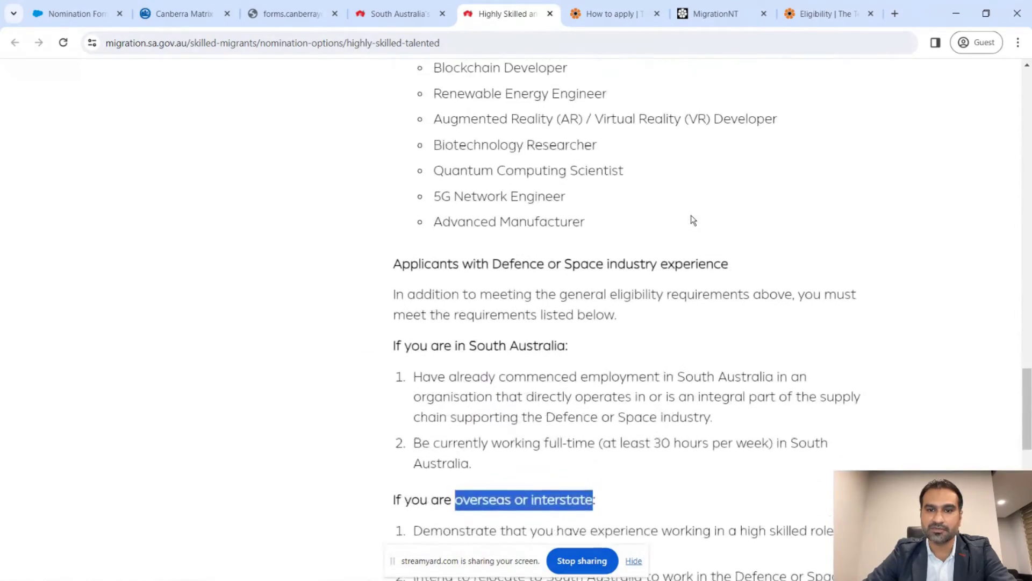
{"action": "scroll", "coordinate": [693, 220], "scroll_direction": "up", "scroll_amount": 15}
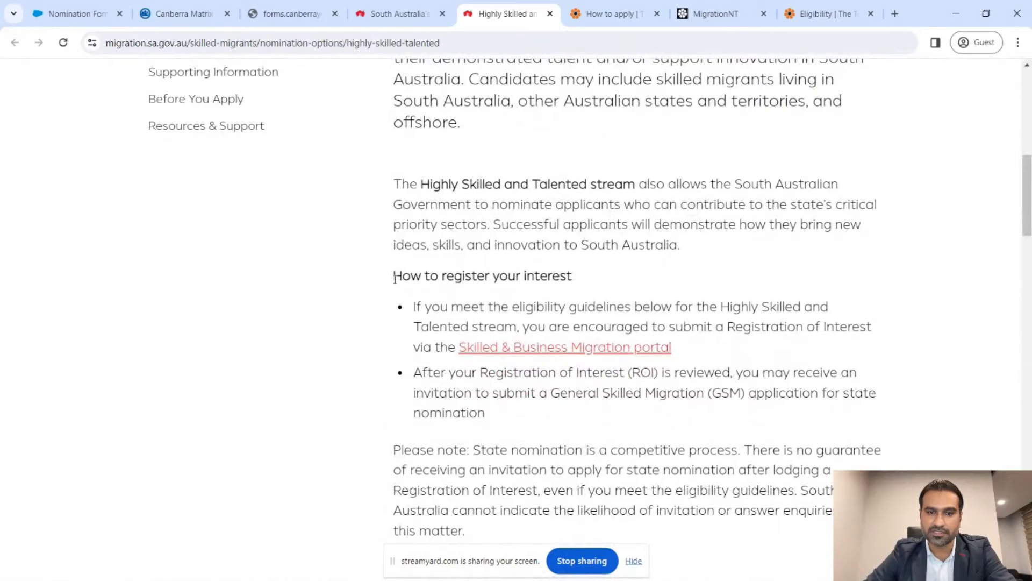
{"action": "left_click_drag", "start_coordinate": [394, 276], "coordinate": [577, 279]}
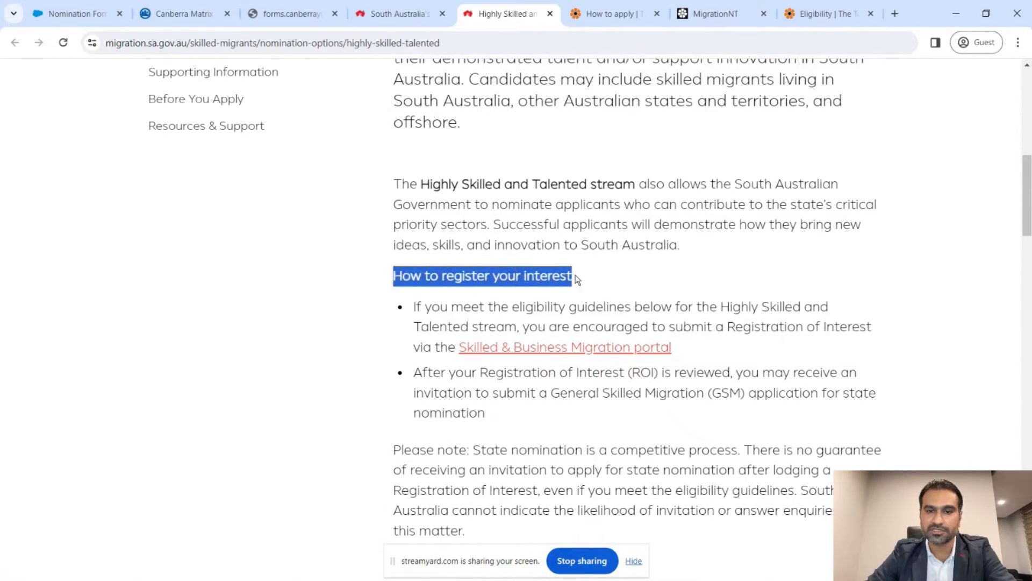
{"action": "left_click", "coordinate": [601, 296]}
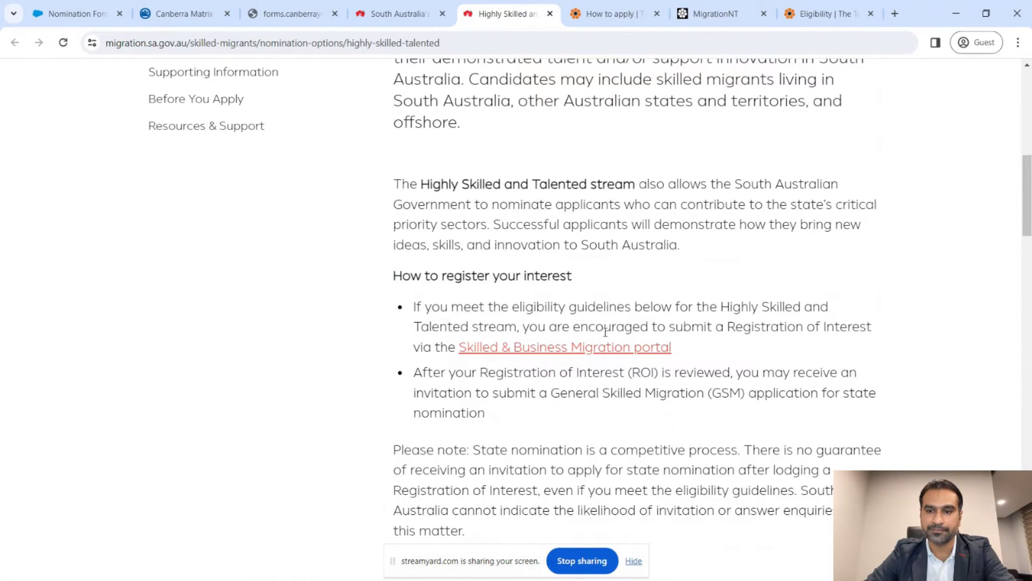
{"action": "scroll", "coordinate": [606, 332], "scroll_direction": "down", "scroll_amount": 1}
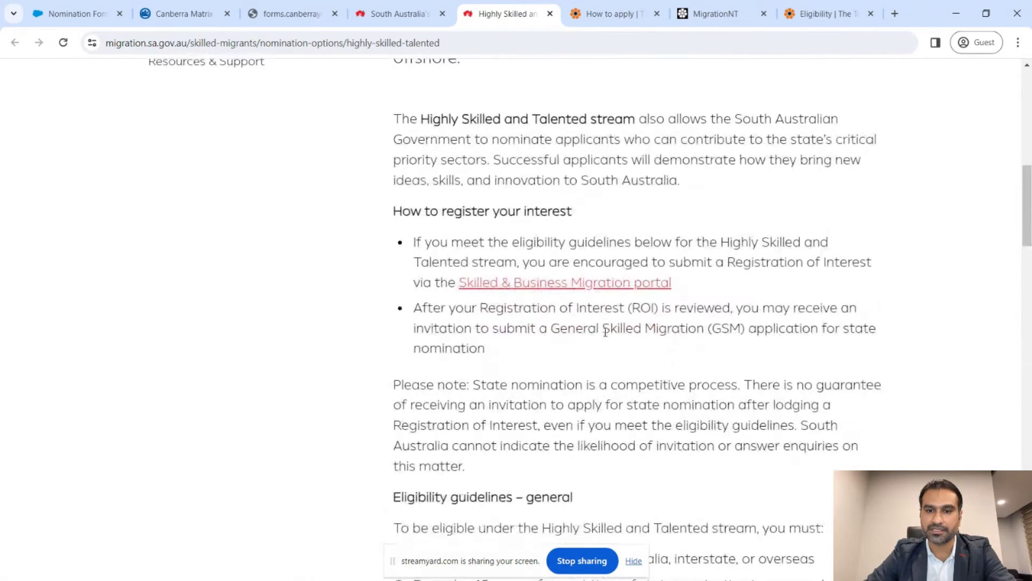
{"action": "left_click", "coordinate": [518, 290]}
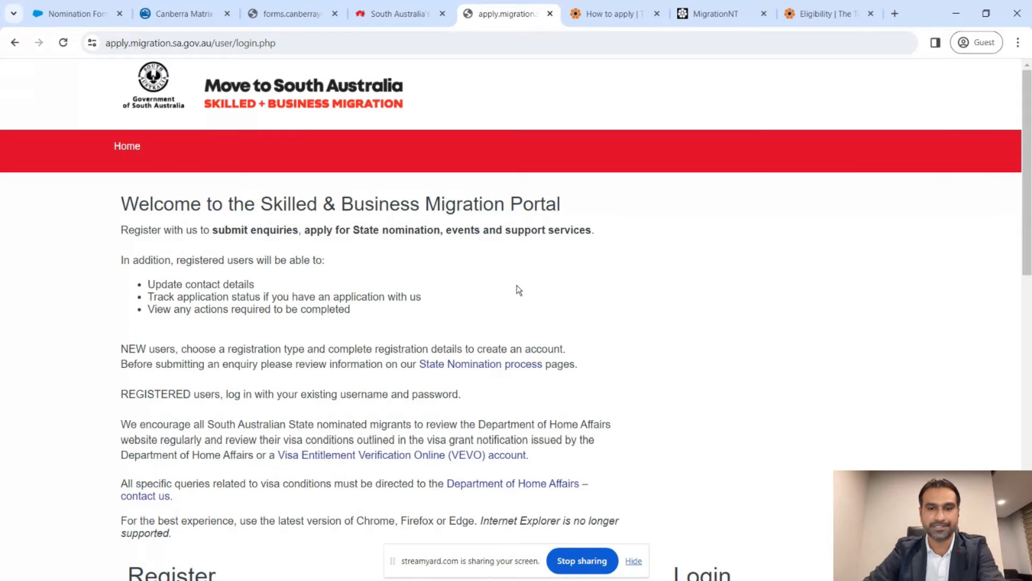
- Choose Skilled Migrant as the registration type in the Register form
{"action": "scroll", "coordinate": [519, 290], "scroll_direction": "down", "scroll_amount": 2}
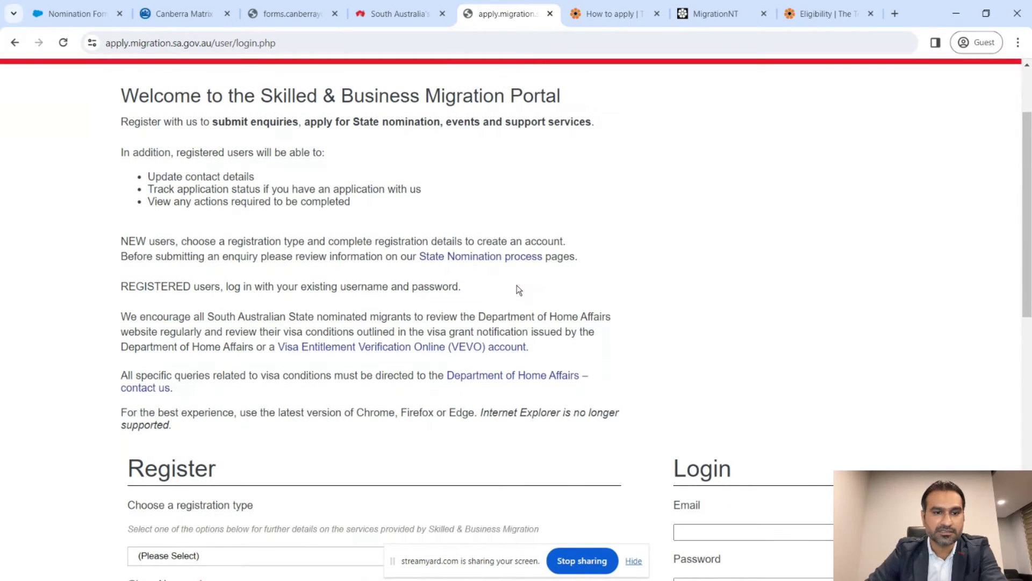
{"action": "scroll", "coordinate": [519, 290], "scroll_direction": "down", "scroll_amount": 3}
{"action": "scroll", "coordinate": [519, 290], "scroll_direction": "down", "scroll_amount": 3}
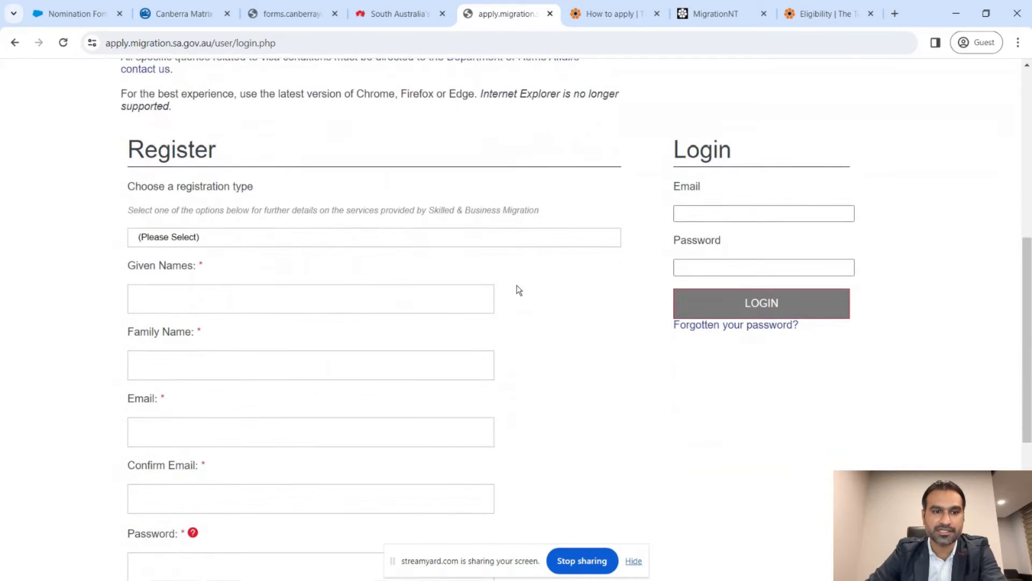
{"action": "scroll", "coordinate": [338, 396], "scroll_direction": "down", "scroll_amount": 2}
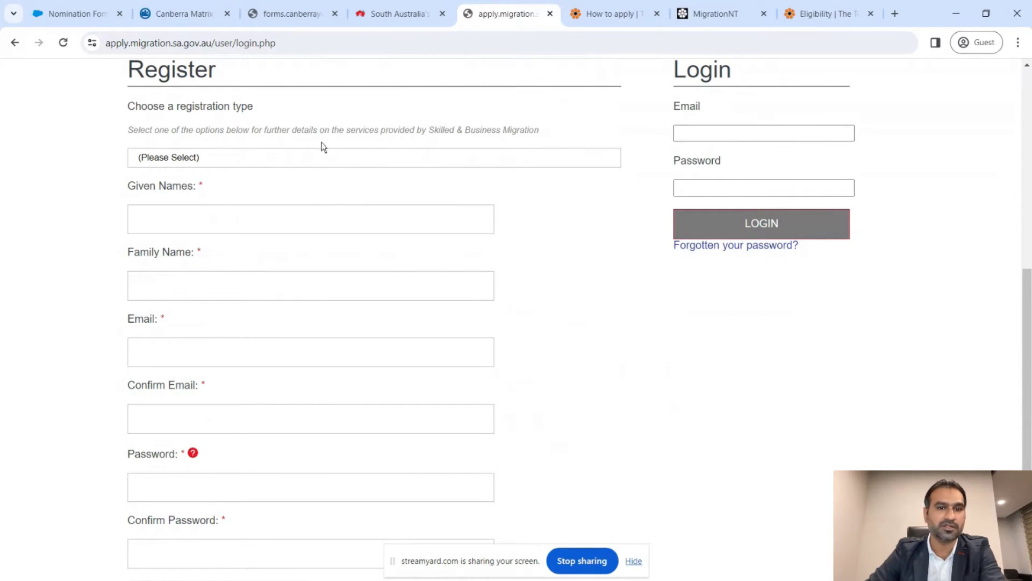
{"action": "left_click", "coordinate": [346, 157]}
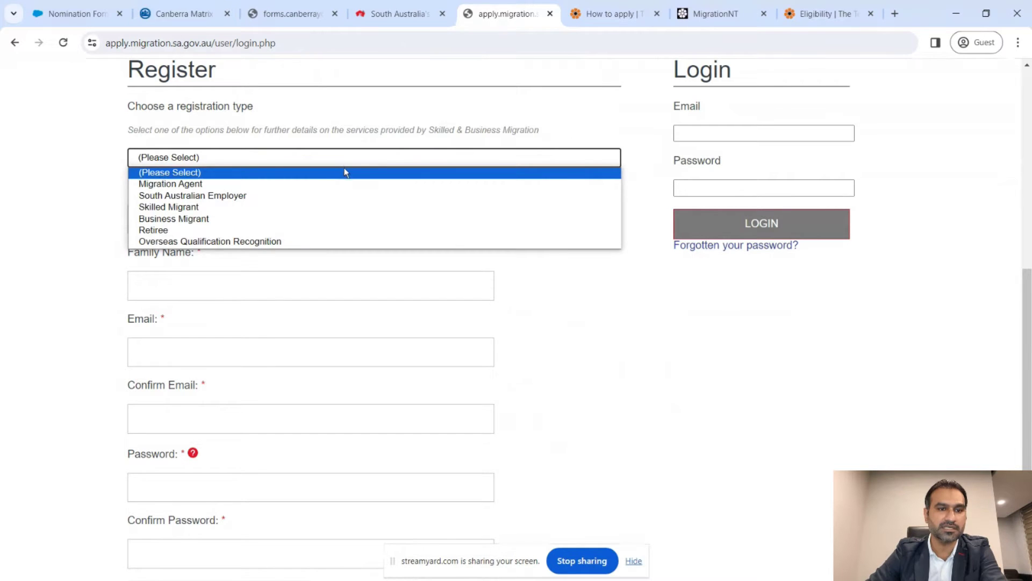
{"action": "left_click", "coordinate": [345, 208]}
{"action": "scroll", "coordinate": [346, 210], "scroll_direction": "down", "scroll_amount": 2}
{"action": "scroll", "coordinate": [346, 210], "scroll_direction": "up", "scroll_amount": 1}
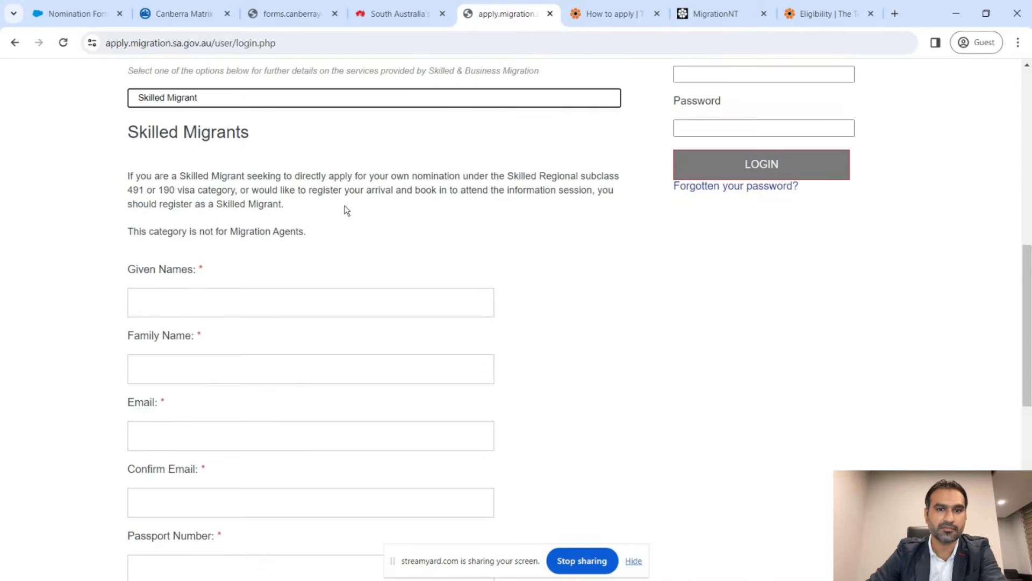
{"action": "left_click", "coordinate": [437, 103]}
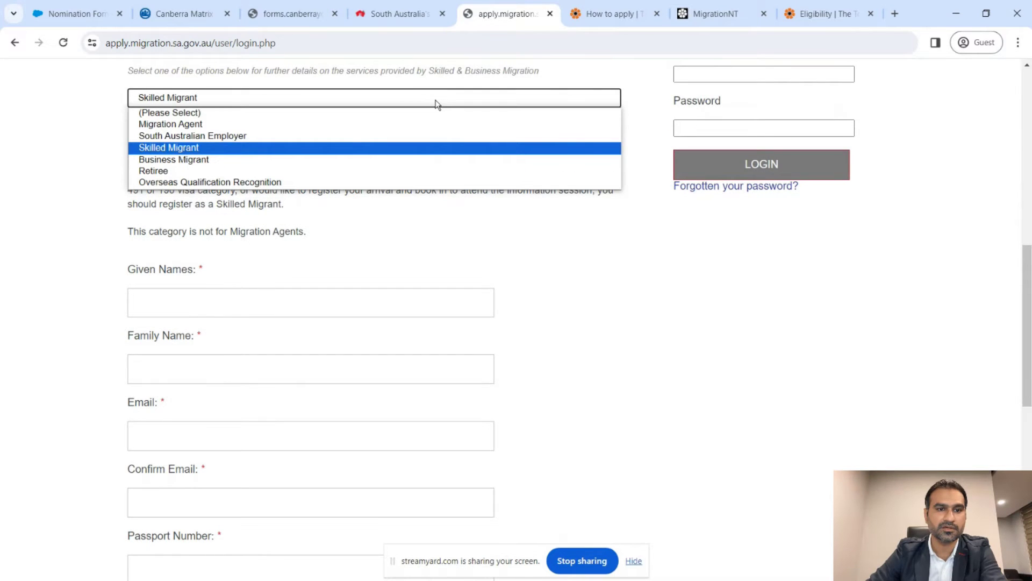
{"action": "left_click", "coordinate": [437, 104]}
{"action": "scroll", "coordinate": [470, 254], "scroll_direction": "down", "scroll_amount": 2}
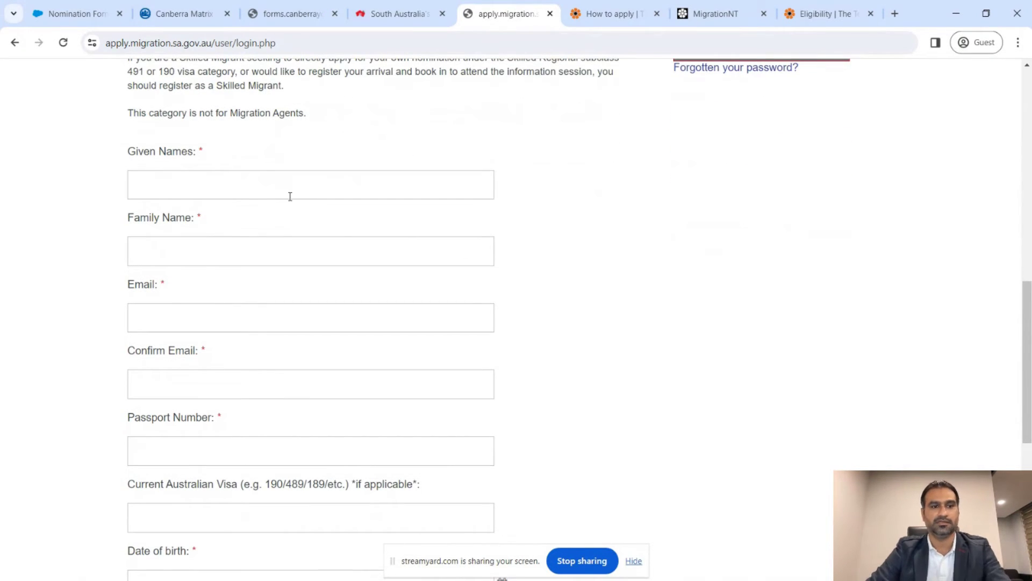
- Enter the applicant's given names, family name and e-mail address
{"action": "left_click", "coordinate": [289, 196]}
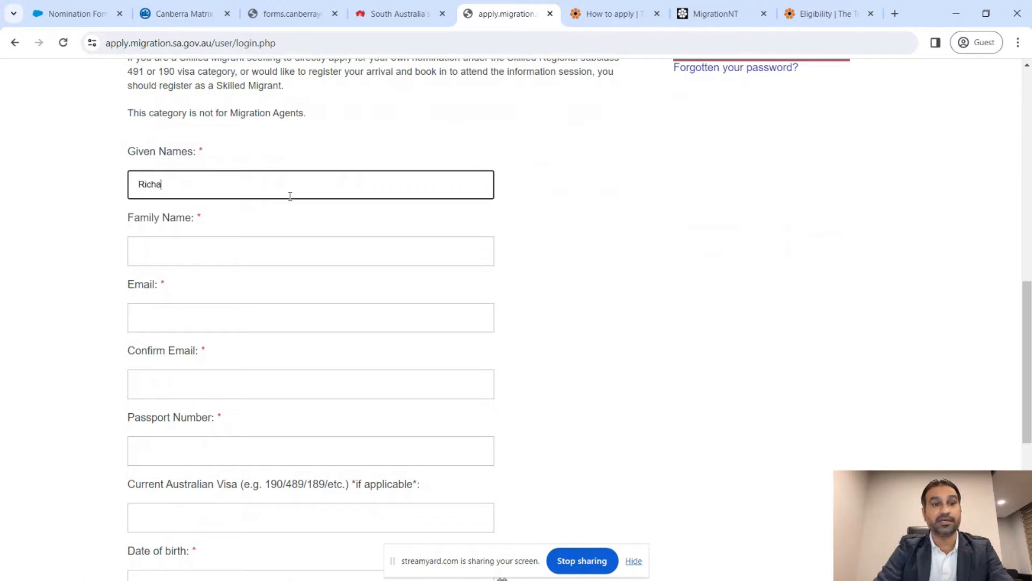
{"action": "key", "text": "Tab"}
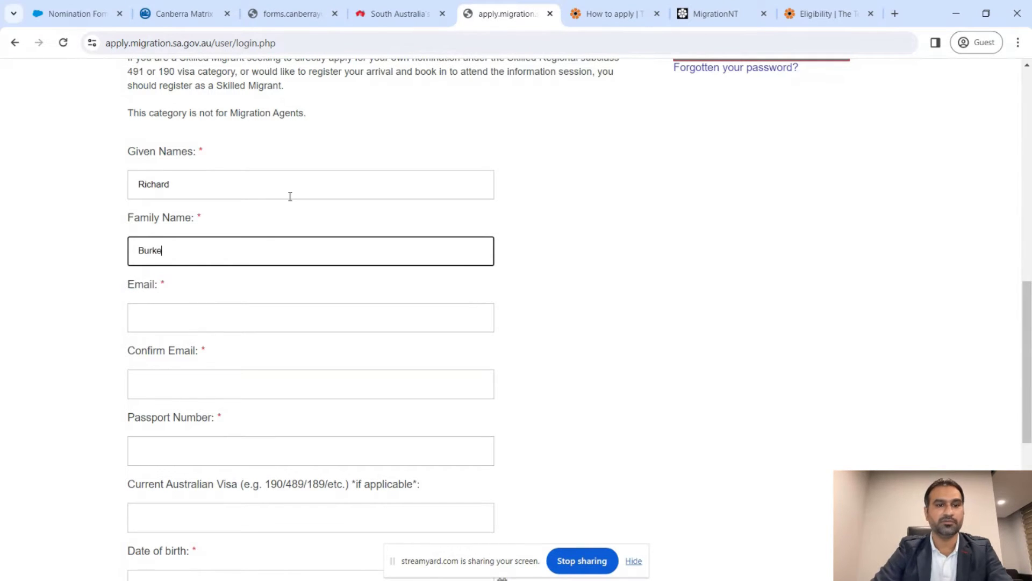
{"action": "key", "text": "Tab"}
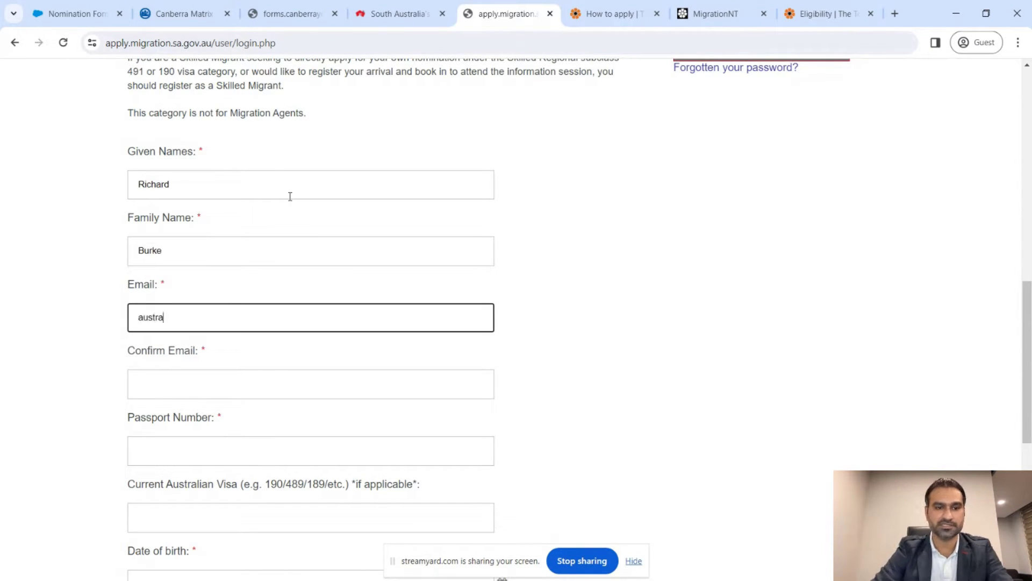
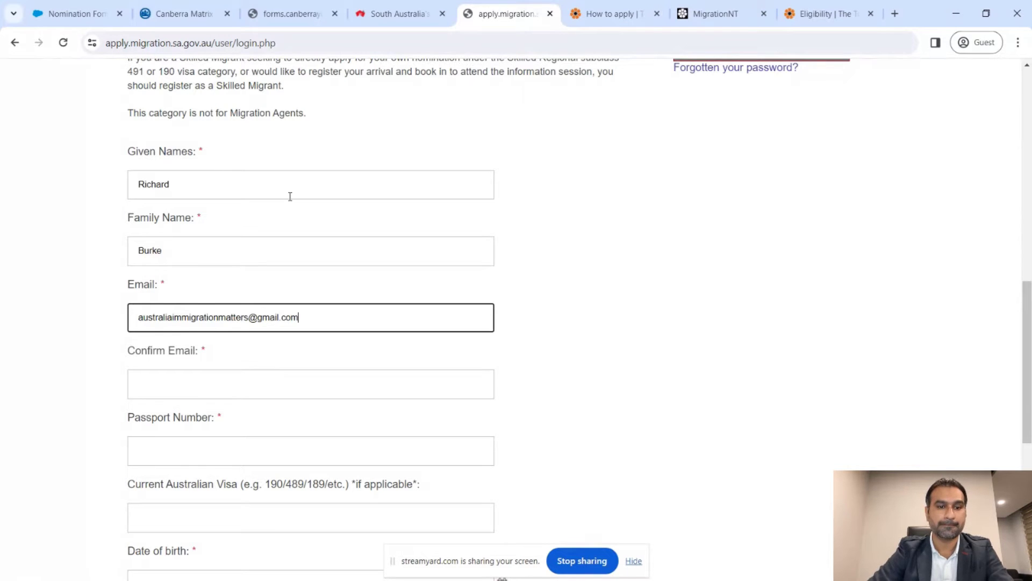
{"action": "scroll", "coordinate": [290, 196], "scroll_direction": "down", "scroll_amount": 2}
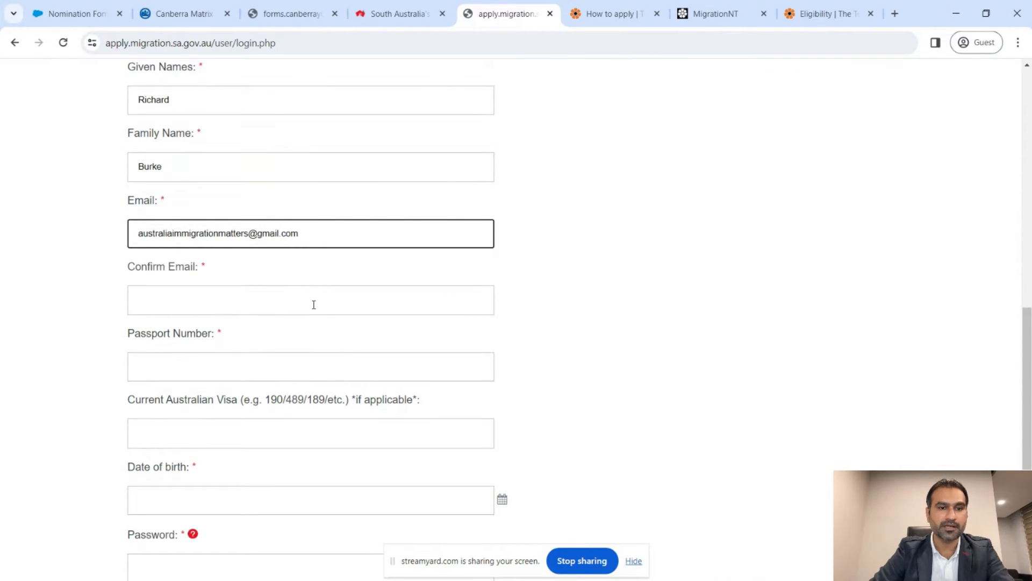
- Confirm the e-mail address, enter the passport number and select the Current Australian Visa field
{"action": "left_click", "coordinate": [314, 303]}
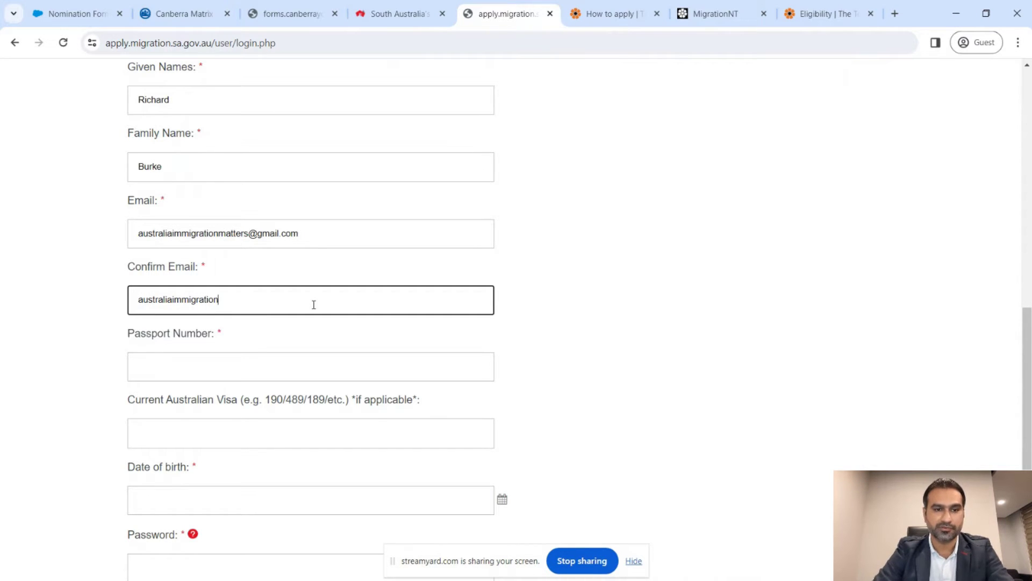
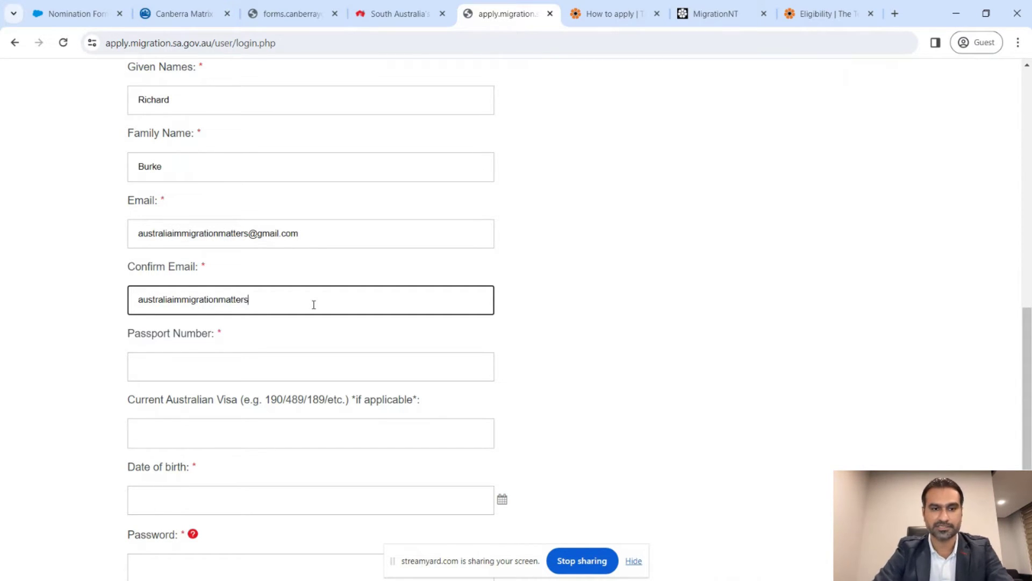
{"action": "key", "text": "Tab"}
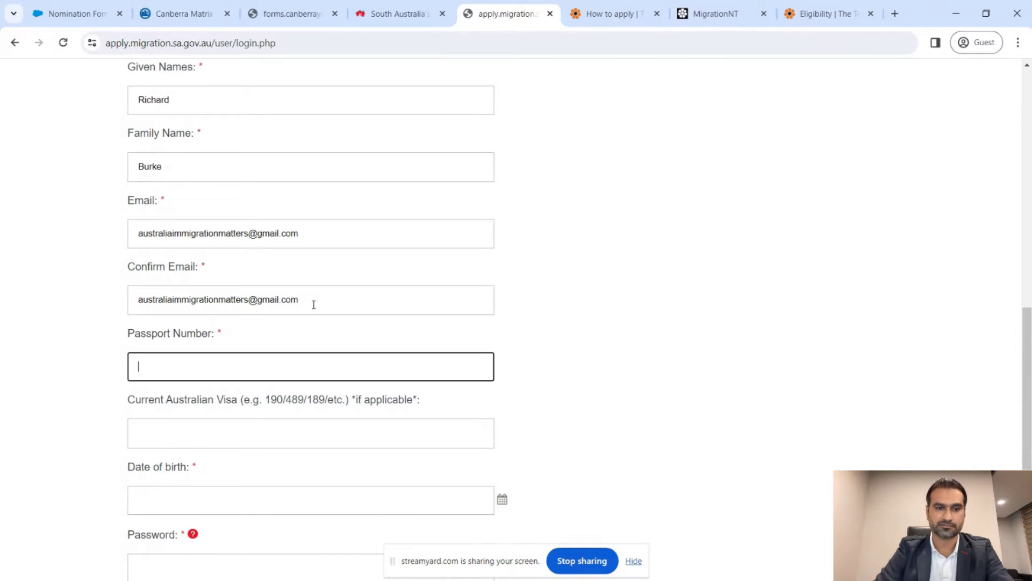
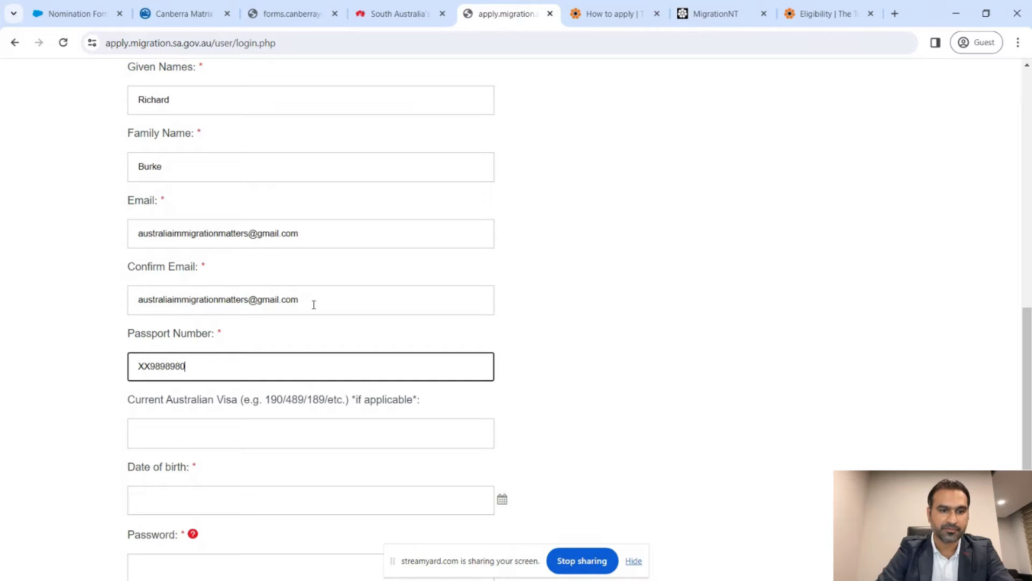
{"action": "scroll", "coordinate": [314, 305], "scroll_direction": "down", "scroll_amount": 2}
{"action": "left_click", "coordinate": [296, 312]}
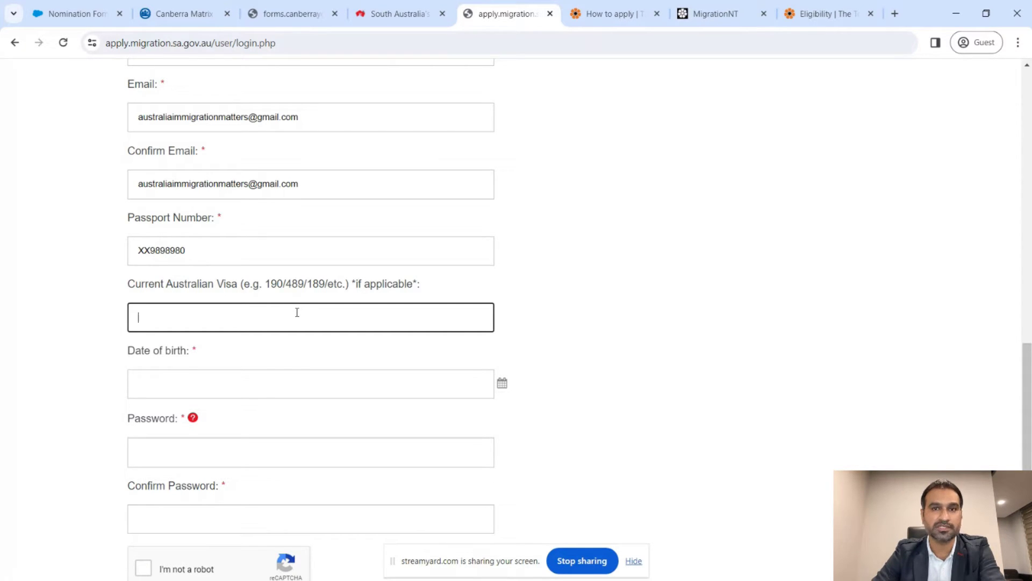
{"action": "scroll", "coordinate": [295, 311], "scroll_direction": "down", "scroll_amount": 1}
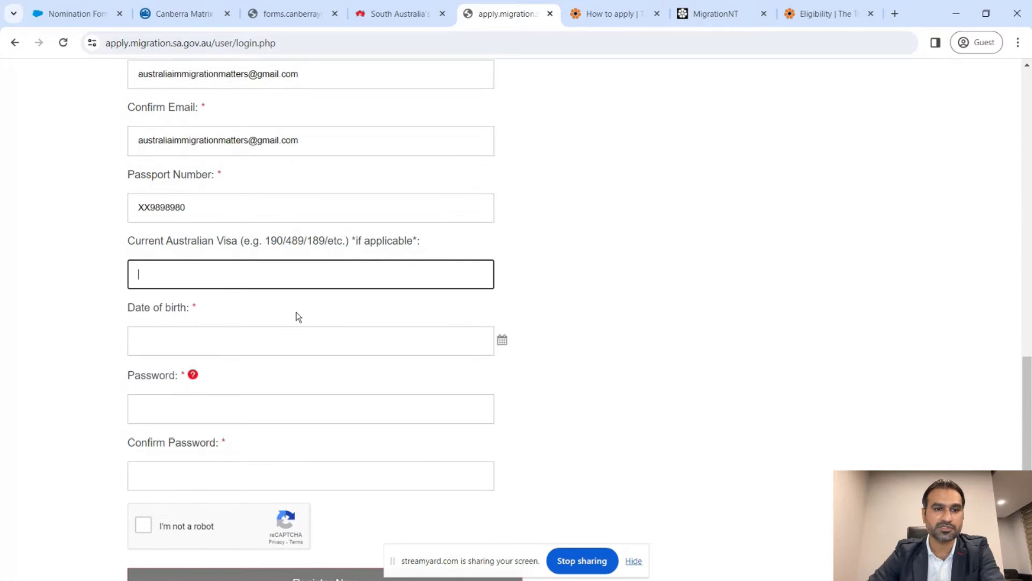
{"action": "scroll", "coordinate": [622, 302], "scroll_direction": "down", "scroll_amount": 1}
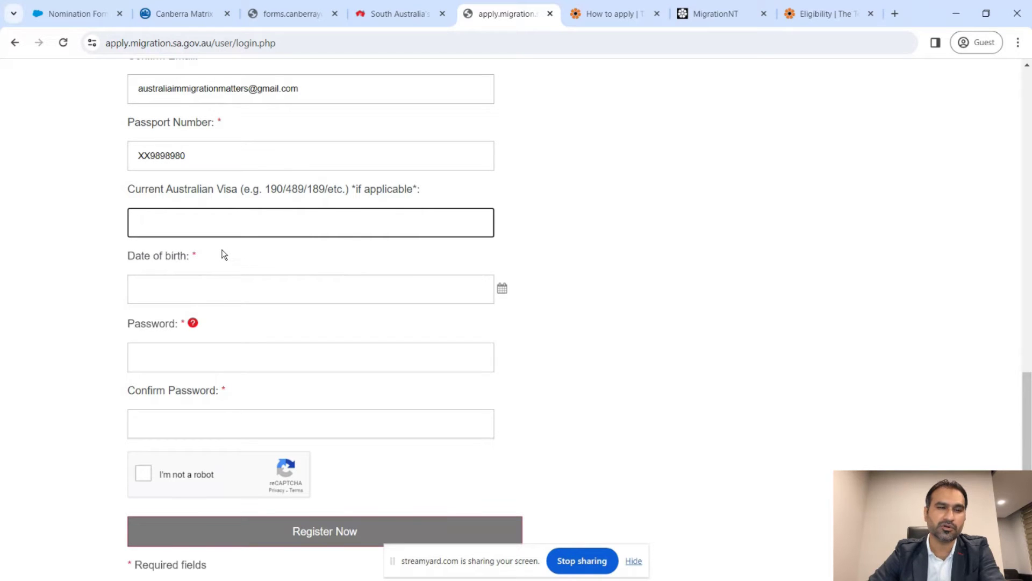
- Set the date of birth to 01/02/1992 in the calendar
{"action": "left_click", "coordinate": [266, 290]}
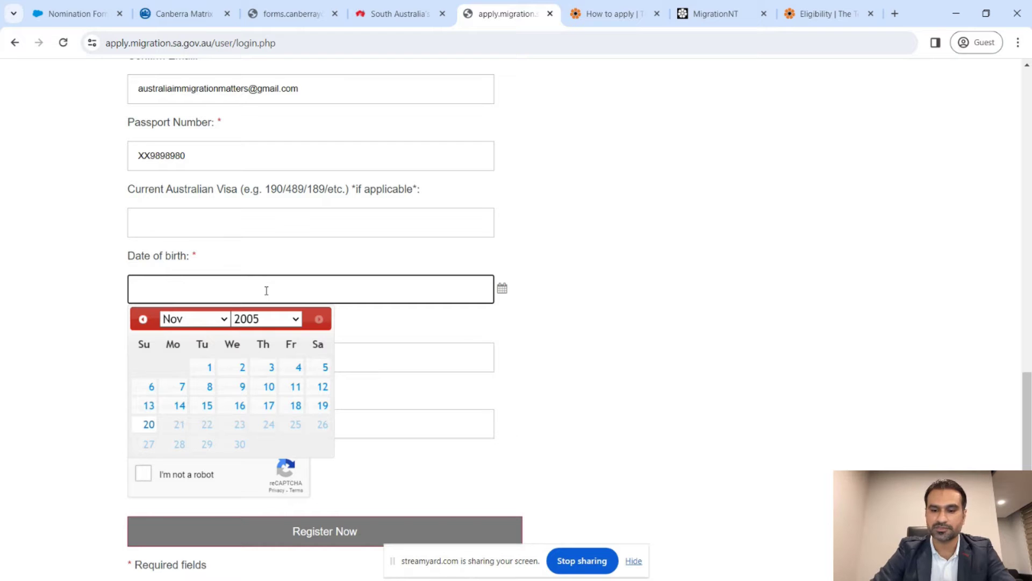
{"action": "left_click", "coordinate": [249, 319]}
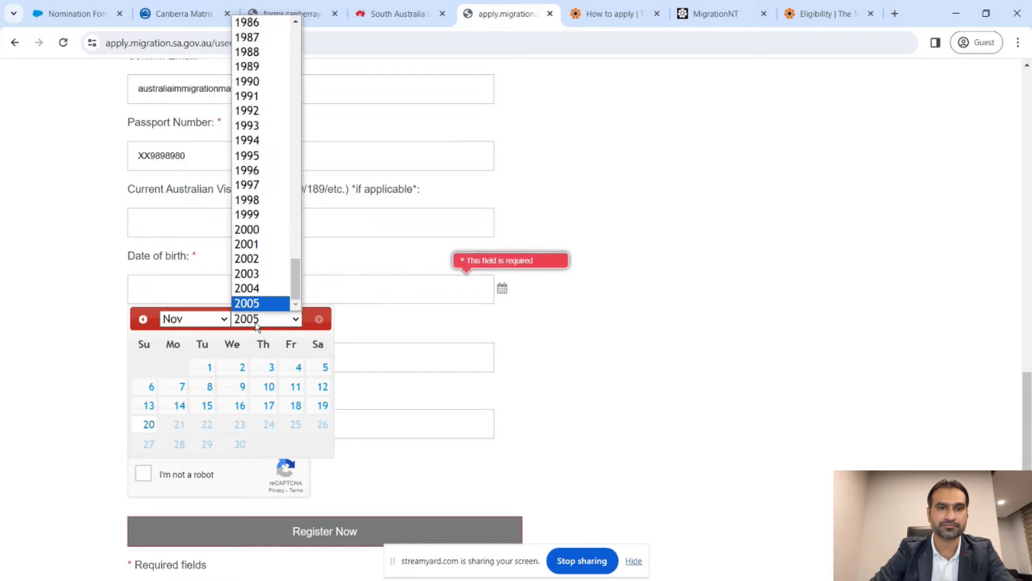
{"action": "left_click", "coordinate": [275, 110]}
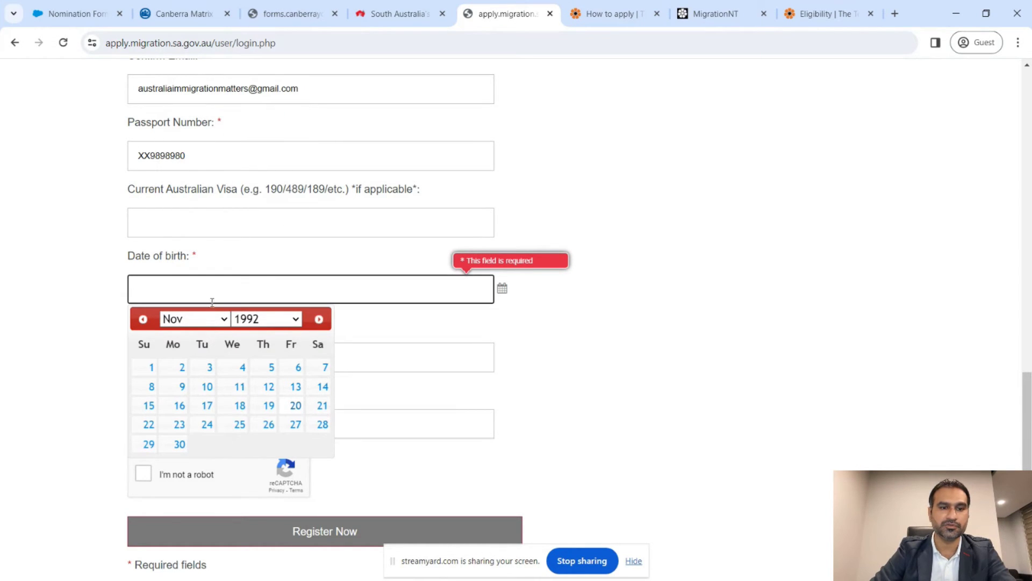
{"action": "left_click", "coordinate": [210, 321]}
{"action": "left_click", "coordinate": [199, 347]}
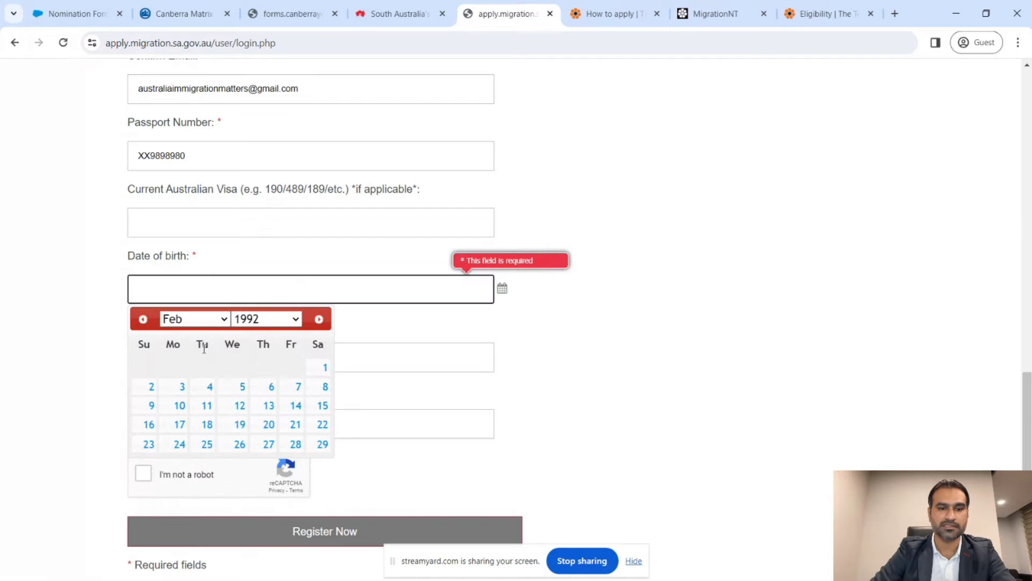
{"action": "left_click", "coordinate": [325, 375]}
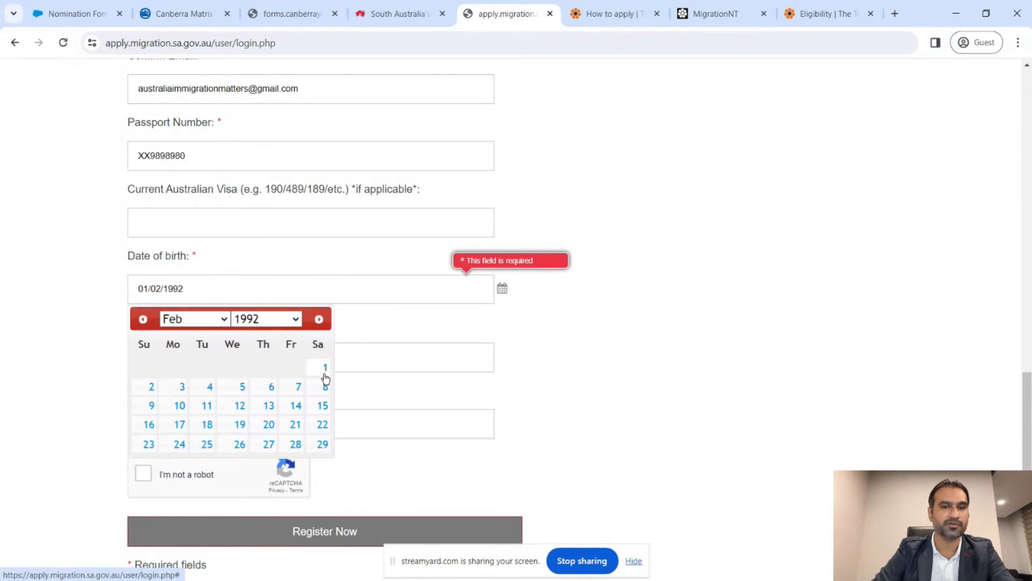
- Enter and confirm the account password, checking the password requirements
{"action": "left_click", "coordinate": [339, 350]}
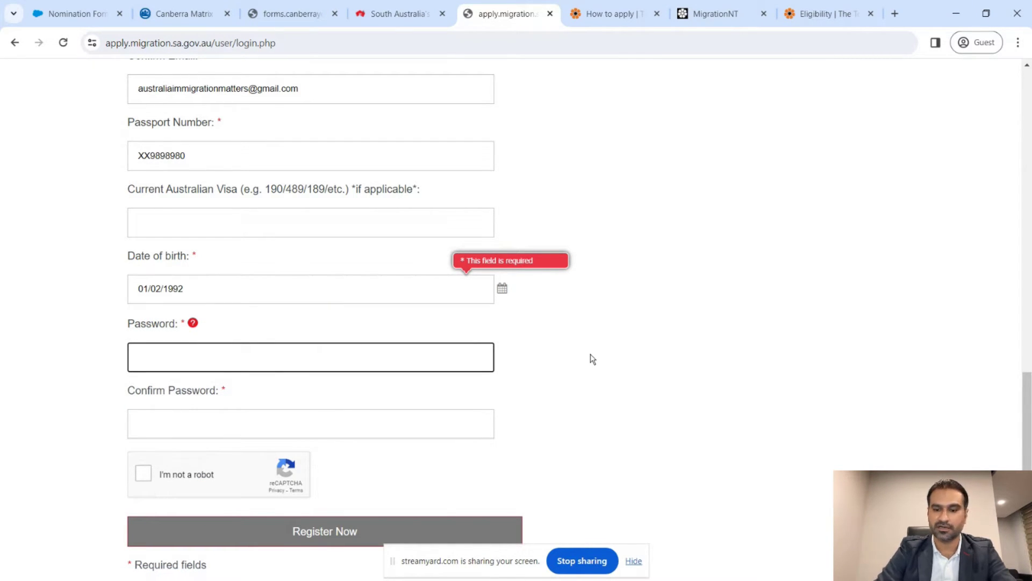
{"action": "type", "text": "********"}
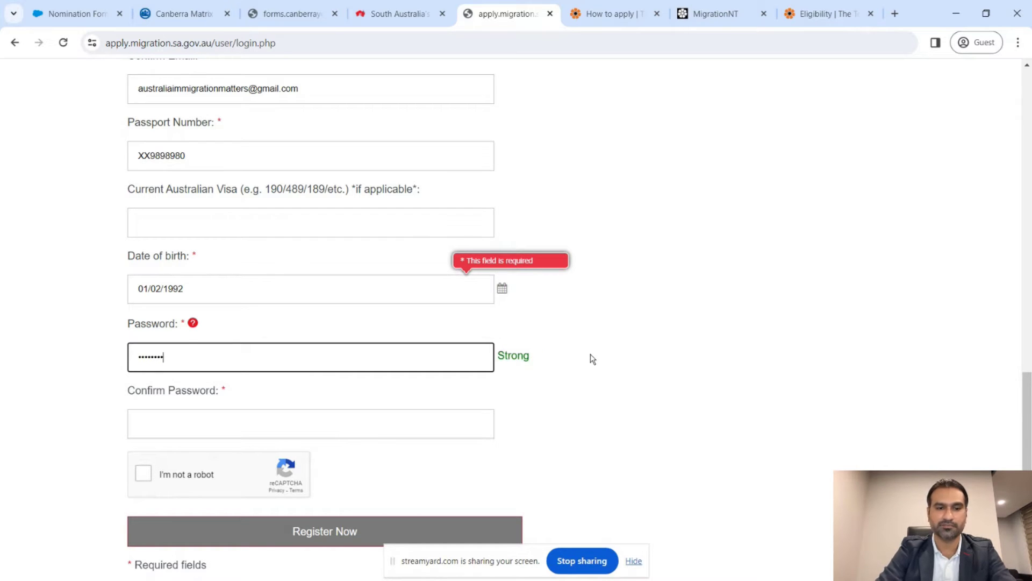
{"action": "type", "text": "*"}
{"action": "key", "text": "Tab"}
{"action": "type", "text": "*****"}
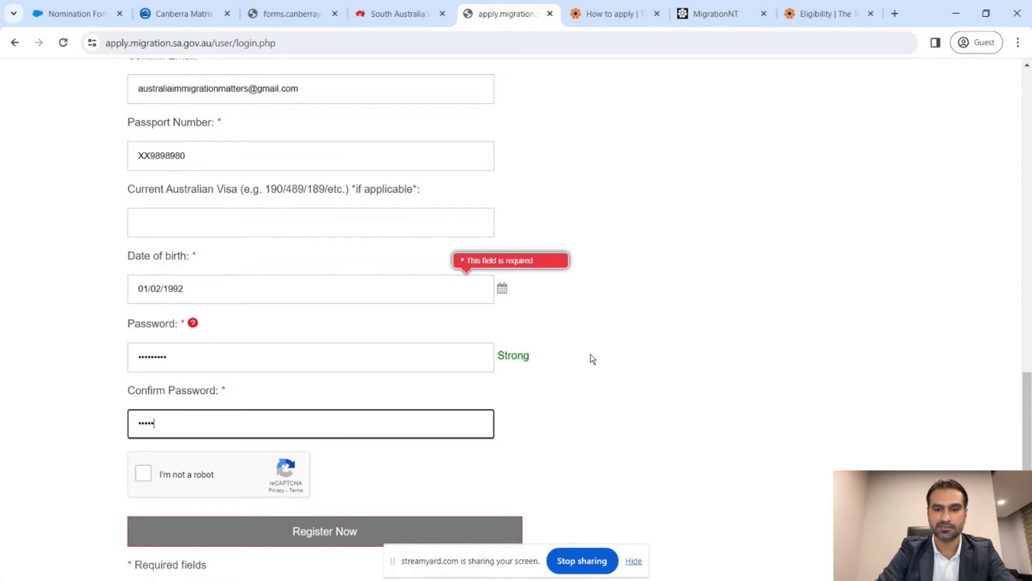
{"action": "type", "text": "****"}
{"action": "scroll", "coordinate": [591, 357], "scroll_direction": "down", "scroll_amount": 2}
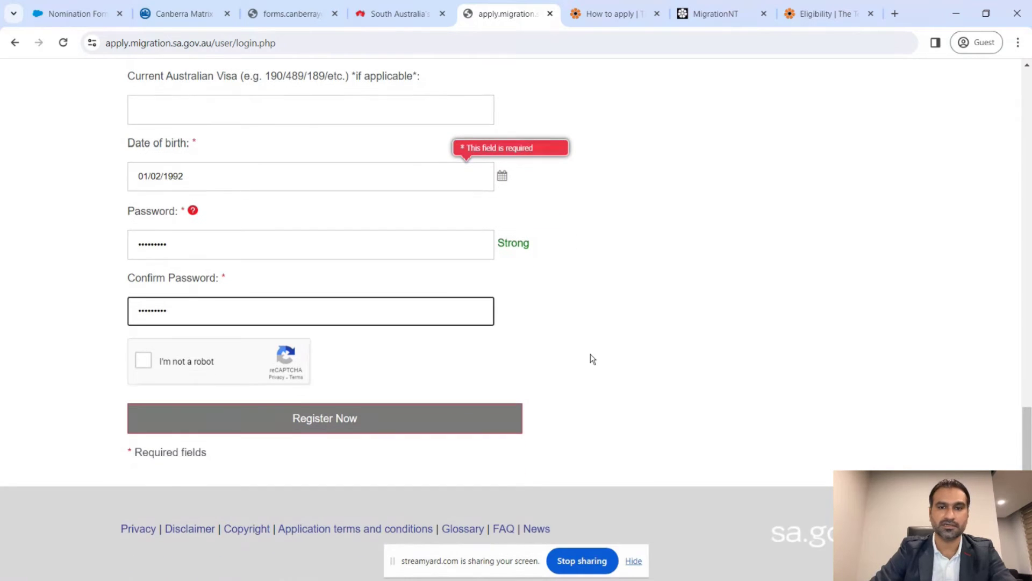
{"action": "left_click", "coordinate": [570, 244]}
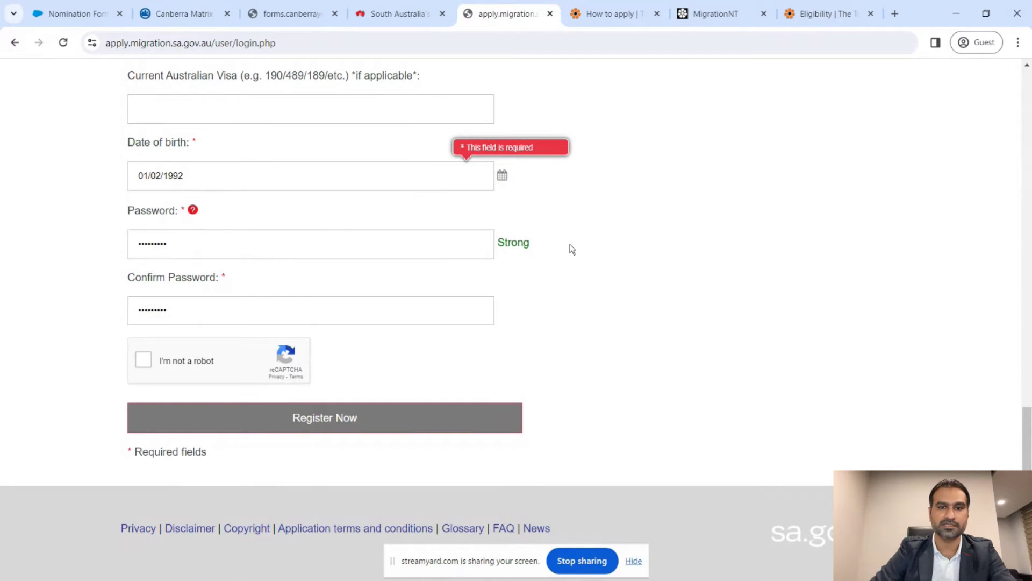
{"action": "left_click", "coordinate": [193, 210]}
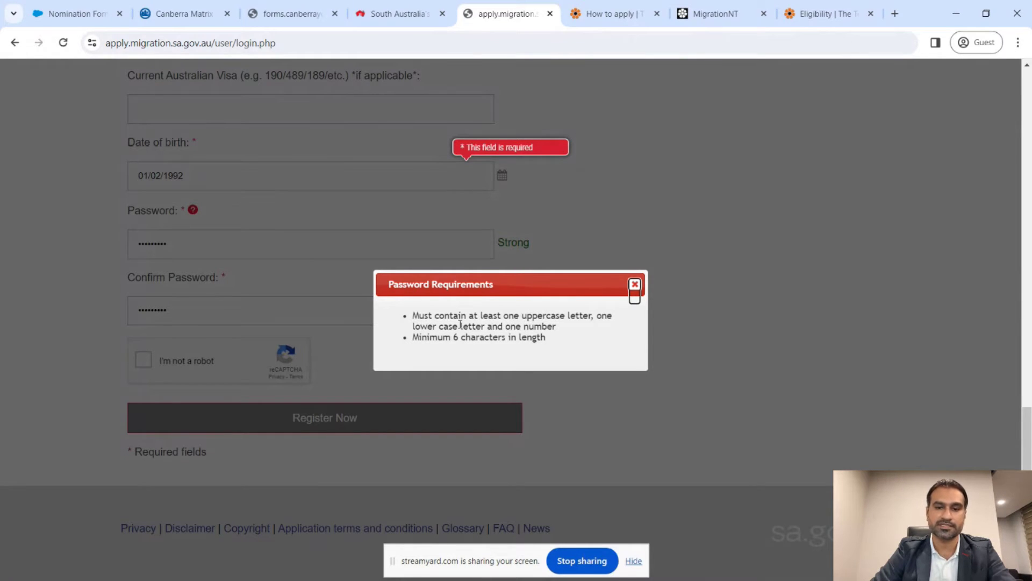
{"action": "left_click", "coordinate": [633, 287]}
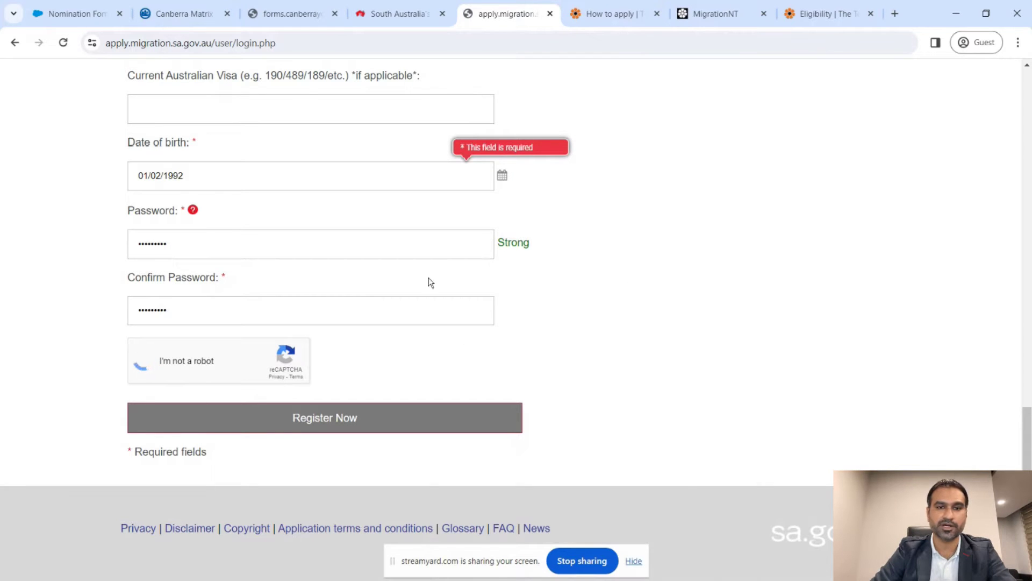
- Pass the reCAPTCHA check, submit the registration and confirm registering as a Skilled Migrant
{"action": "left_click", "coordinate": [369, 169]}
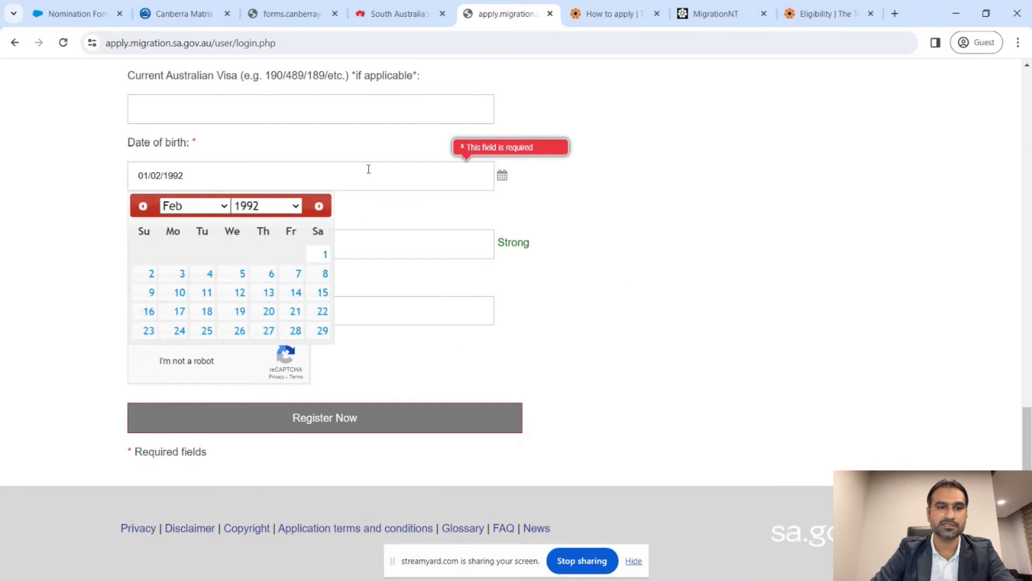
{"action": "left_click", "coordinate": [322, 252]}
{"action": "scroll", "coordinate": [650, 244], "scroll_direction": "up", "scroll_amount": 10}
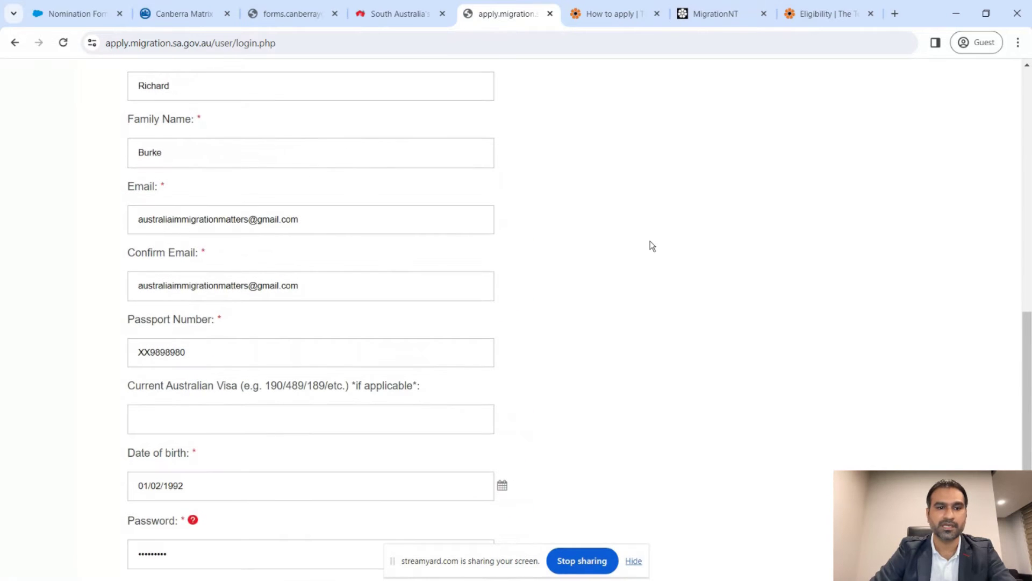
{"action": "scroll", "coordinate": [650, 245], "scroll_direction": "down", "scroll_amount": 10}
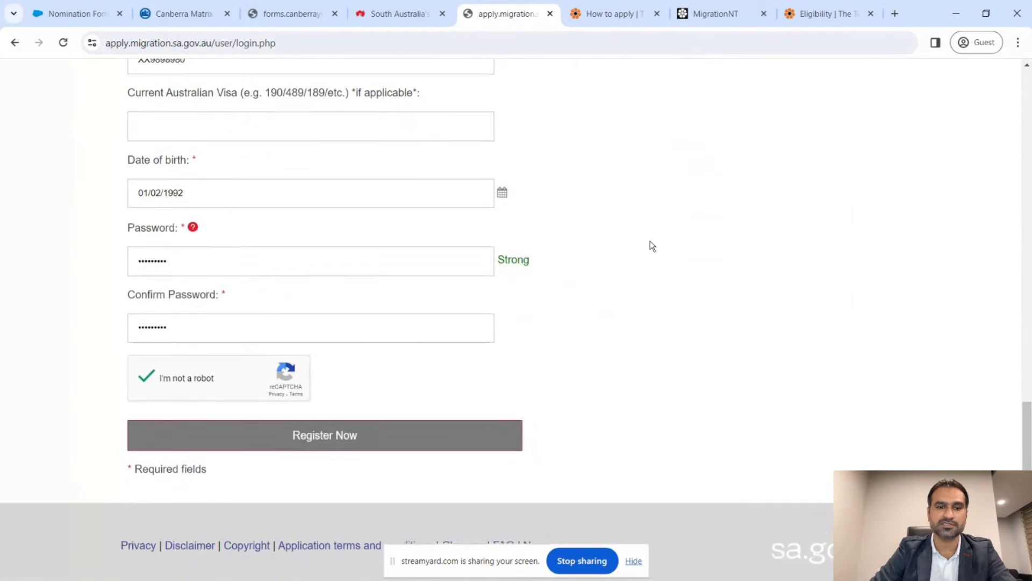
{"action": "left_click", "coordinate": [342, 425]}
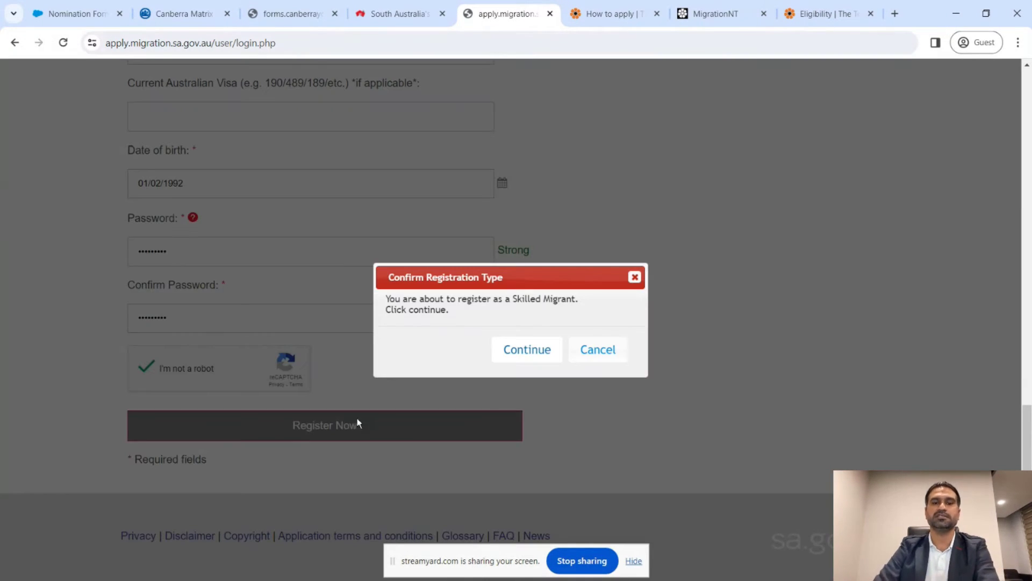
{"action": "left_click", "coordinate": [526, 349]}
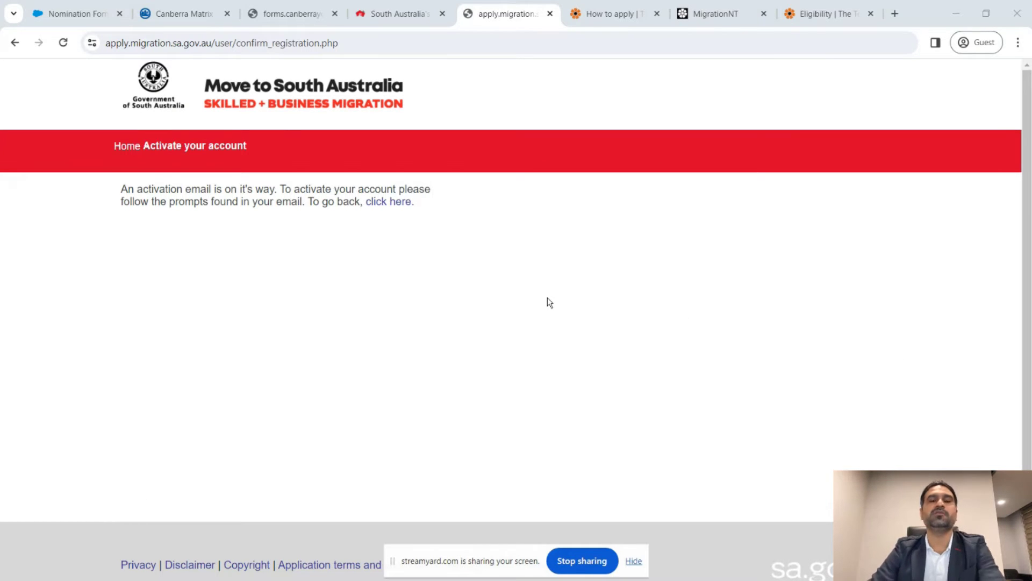
- Return to the occupation list and highlight the Graduates, Working in SA and Highly Skilled streams
{"action": "left_click", "coordinate": [408, 20]}
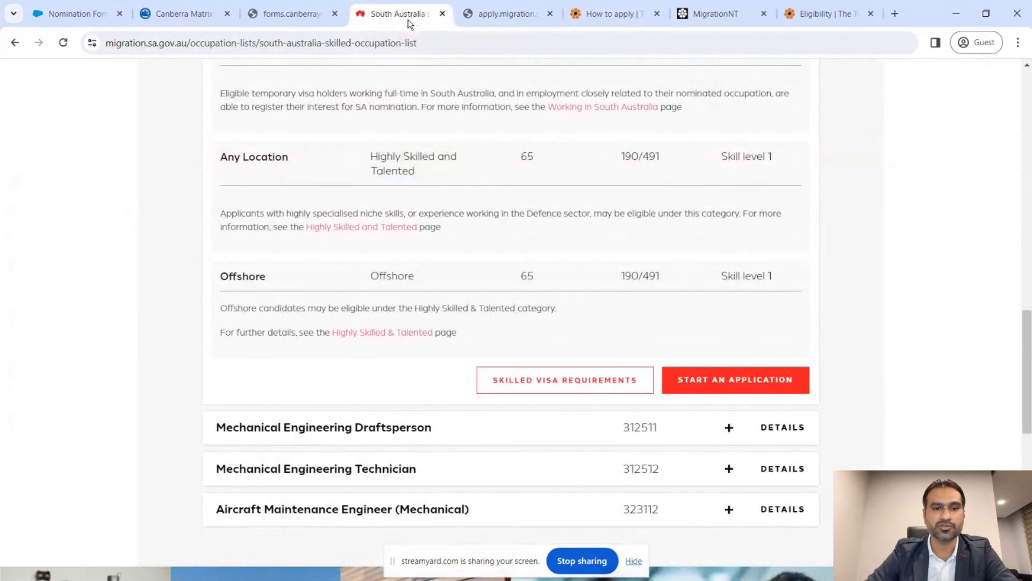
{"action": "scroll", "coordinate": [422, 225], "scroll_direction": "up", "scroll_amount": 5}
{"action": "scroll", "coordinate": [421, 224], "scroll_direction": "up", "scroll_amount": 2}
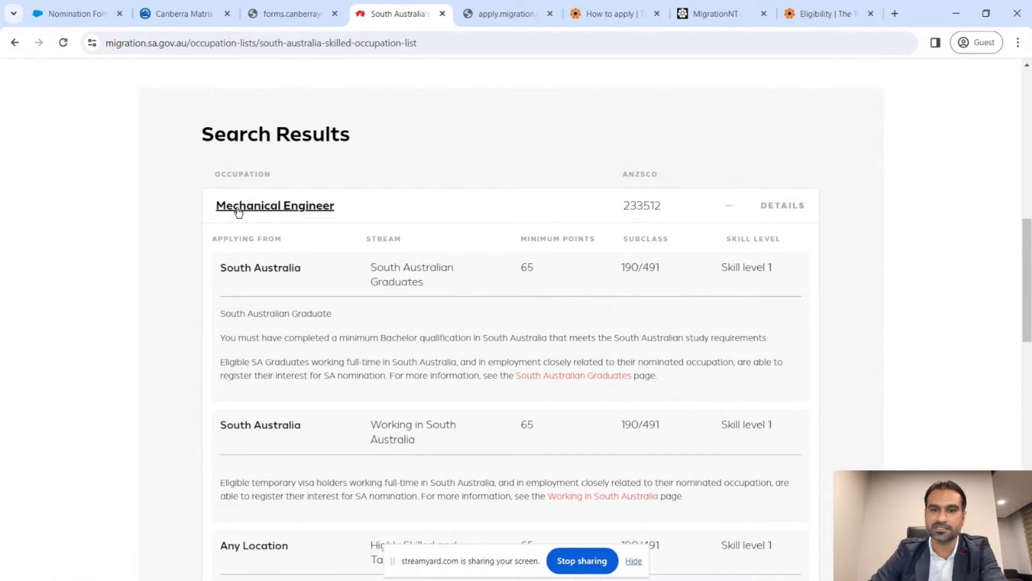
{"action": "scroll", "coordinate": [439, 212], "scroll_direction": "down", "scroll_amount": 2}
{"action": "scroll", "coordinate": [440, 212], "scroll_direction": "down", "scroll_amount": 2}
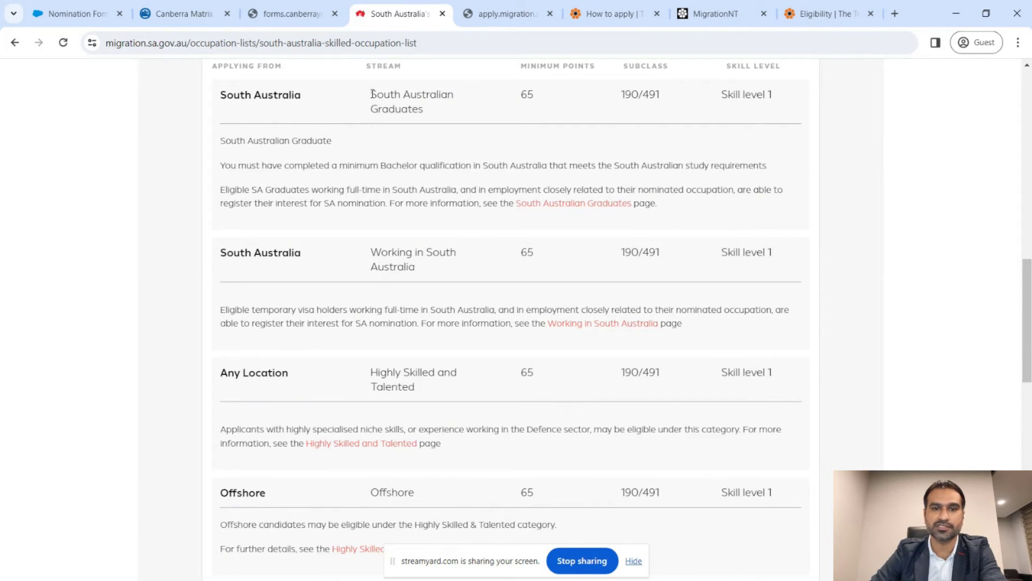
{"action": "left_click_drag", "start_coordinate": [372, 94], "coordinate": [438, 112]}
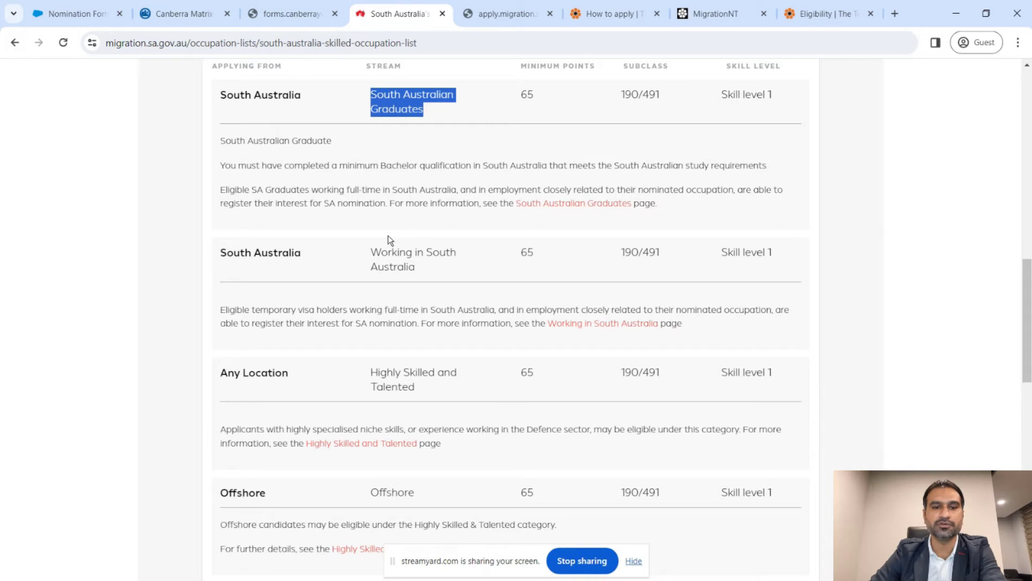
{"action": "left_click_drag", "start_coordinate": [372, 251], "coordinate": [428, 266]}
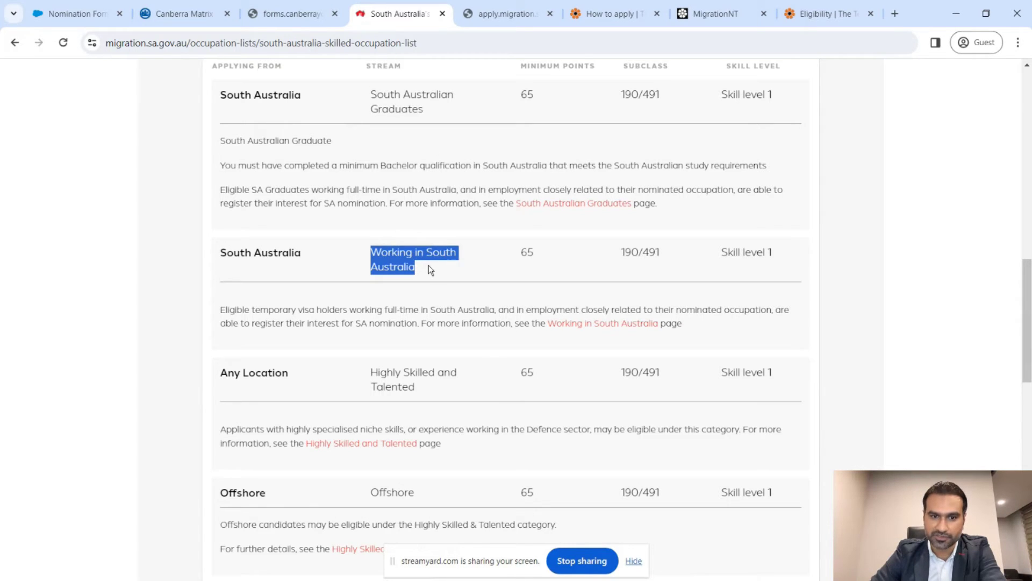
{"action": "left_click", "coordinate": [372, 372]}
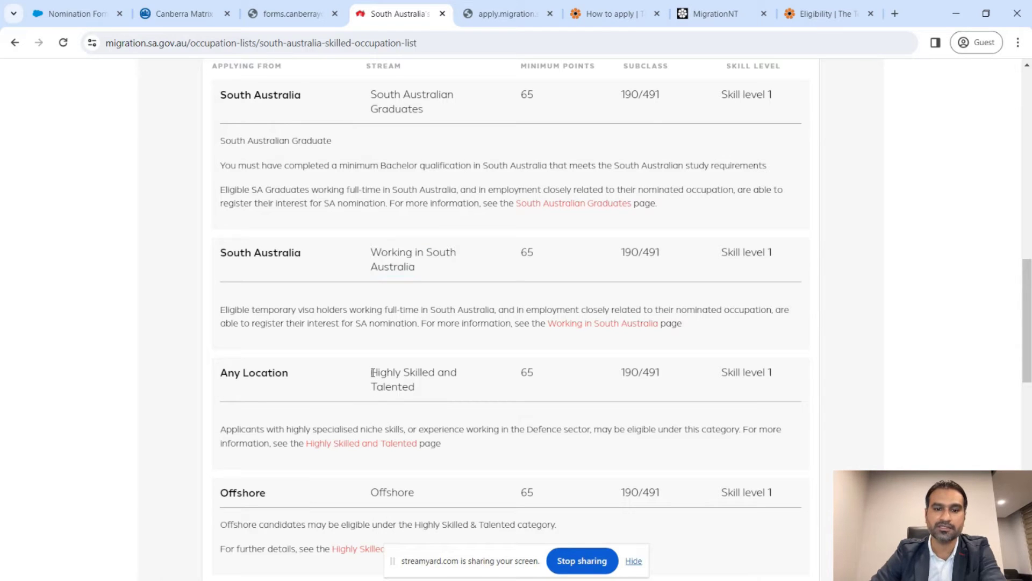
{"action": "left_click_drag", "start_coordinate": [372, 372], "coordinate": [421, 385]}
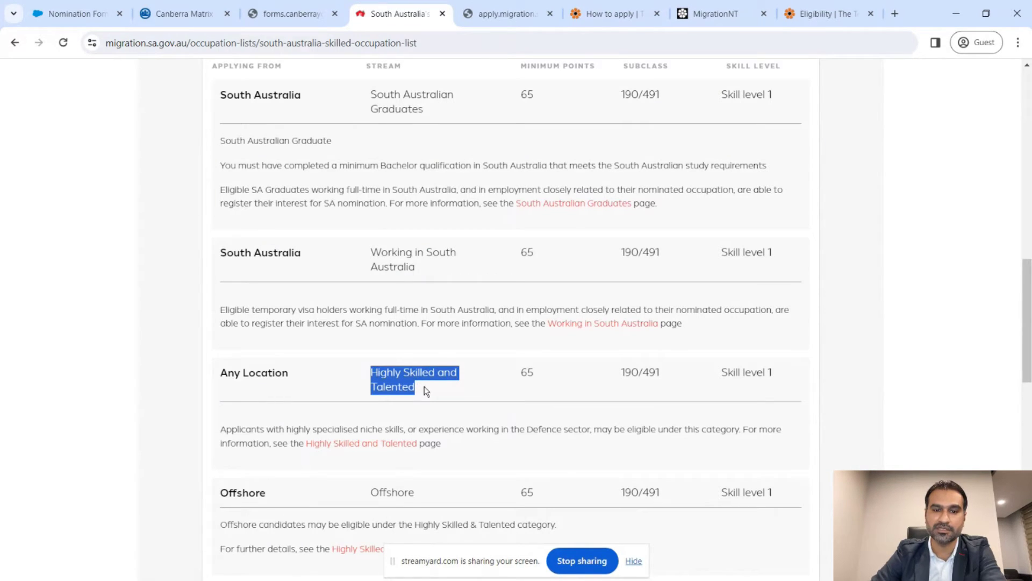
- Highlight the Offshore stream, then return to the portal's Activate your account page
{"action": "scroll", "coordinate": [475, 397], "scroll_direction": "down", "scroll_amount": 2}
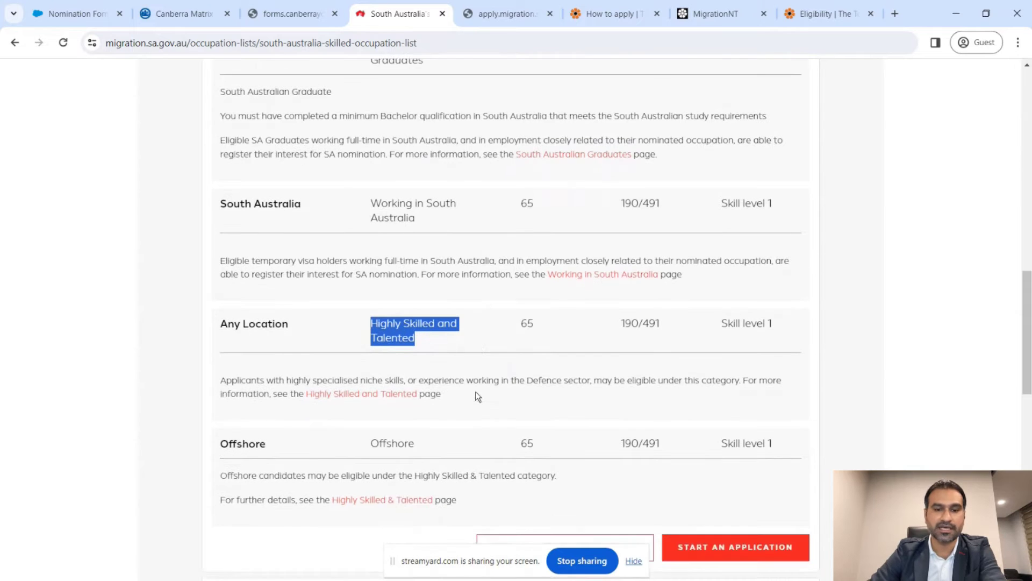
{"action": "left_click_drag", "start_coordinate": [417, 404], "coordinate": [370, 405]}
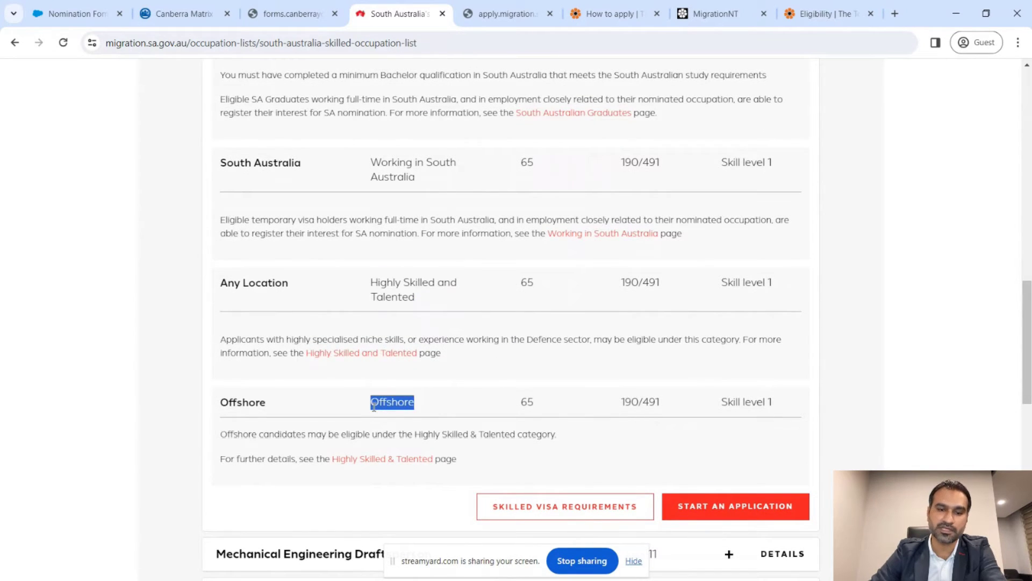
{"action": "left_click", "coordinate": [430, 428]}
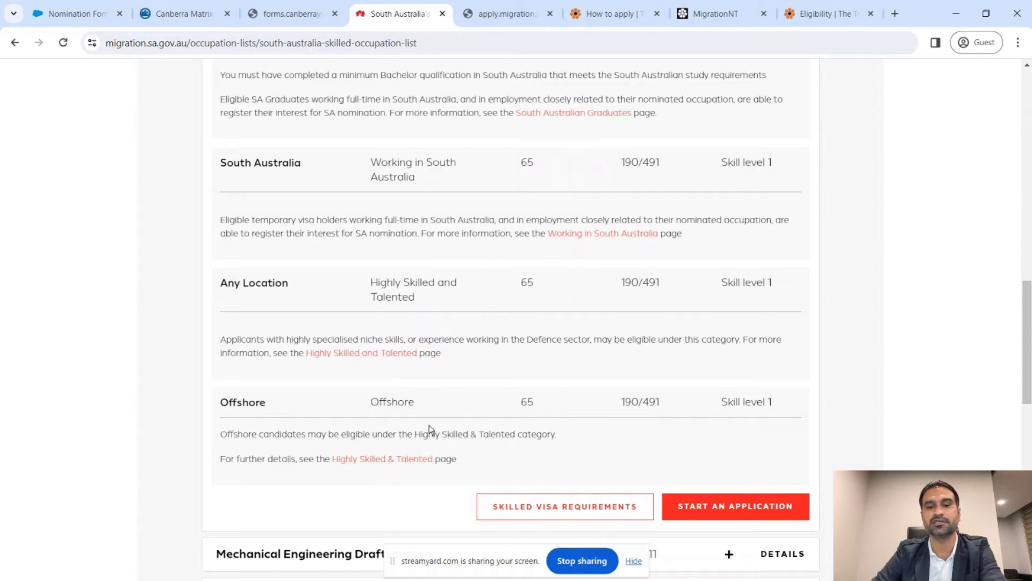
{"action": "scroll", "coordinate": [429, 429], "scroll_direction": "up", "scroll_amount": 2}
{"action": "scroll", "coordinate": [429, 429], "scroll_direction": "up", "scroll_amount": 8}
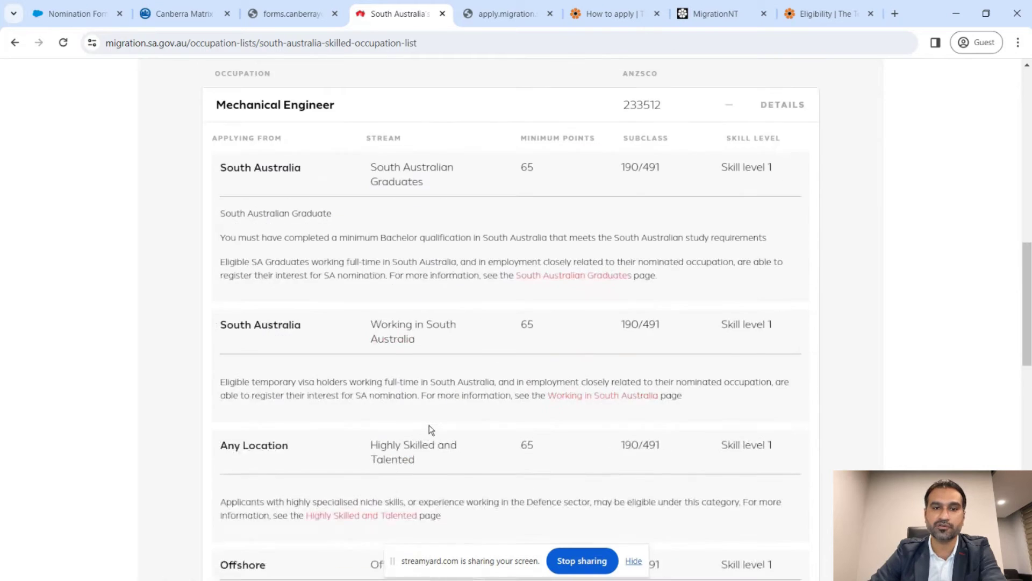
{"action": "scroll", "coordinate": [409, 388], "scroll_direction": "down", "scroll_amount": 9}
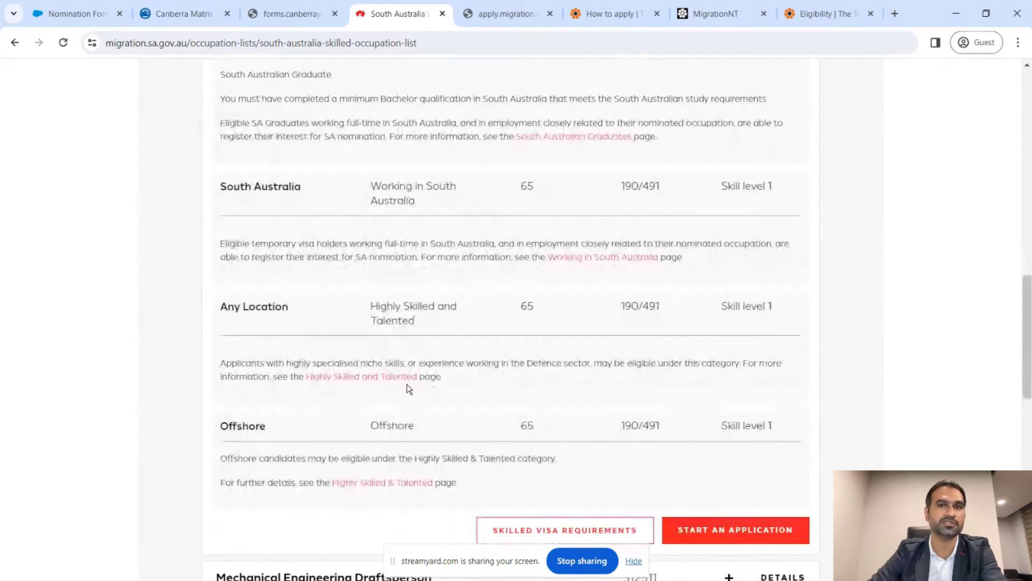
{"action": "left_click", "coordinate": [509, 22]}
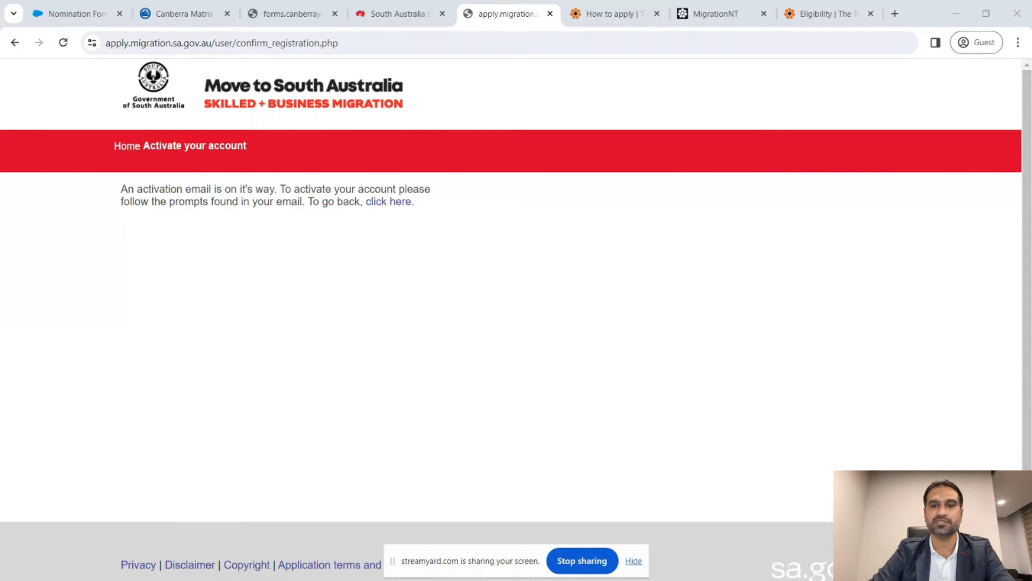
- Load the pasted activation link and continue to the logged-in account home page
{"action": "left_click", "coordinate": [511, 44]}
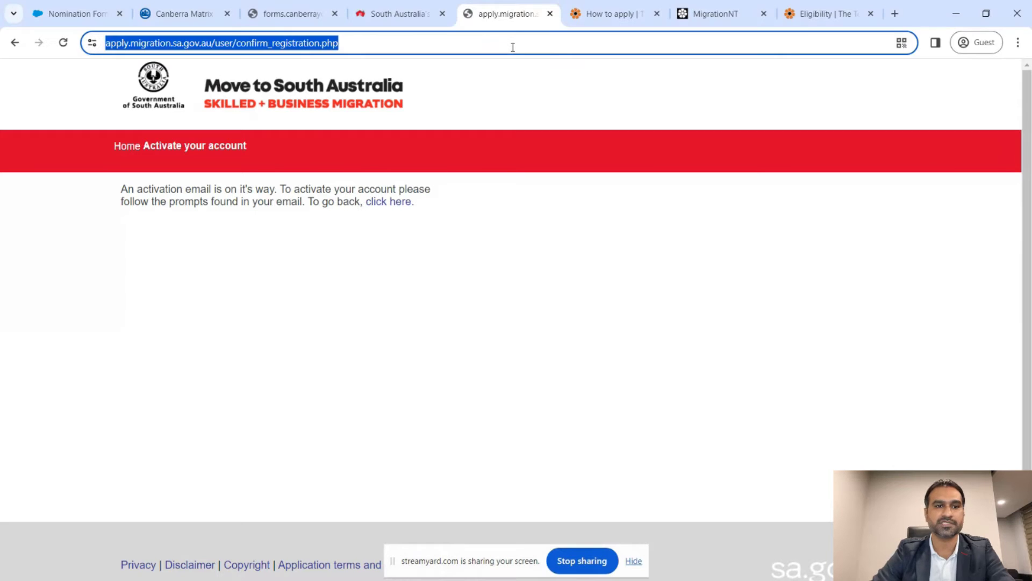
{"action": "key", "text": "Return"}
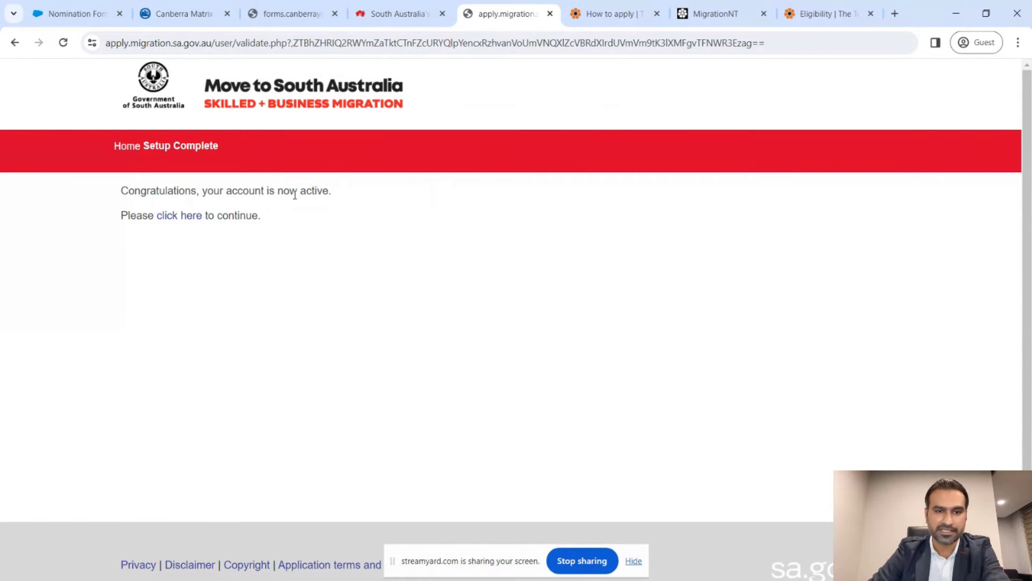
{"action": "left_click", "coordinate": [179, 216]}
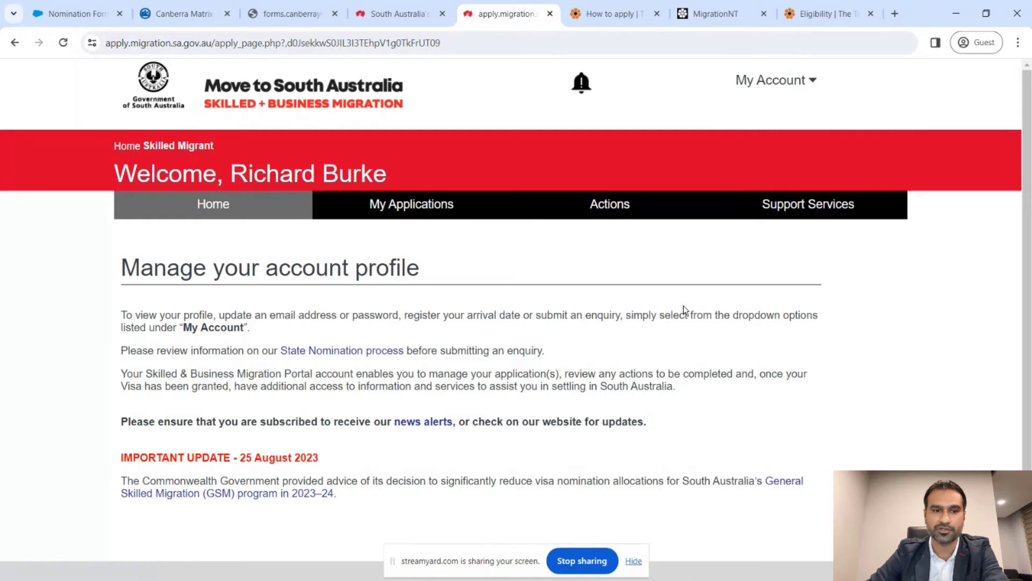
- Start a Registration of Interest 190/491 application from My Applications and accept the 14-day warning
{"action": "left_click", "coordinate": [433, 208]}
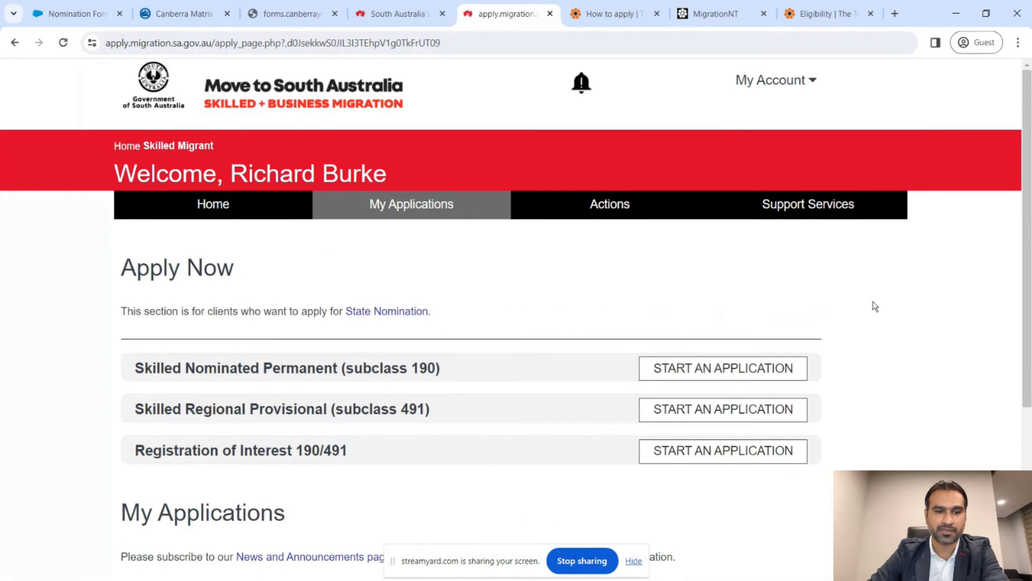
{"action": "scroll", "coordinate": [875, 307], "scroll_direction": "down", "scroll_amount": 3}
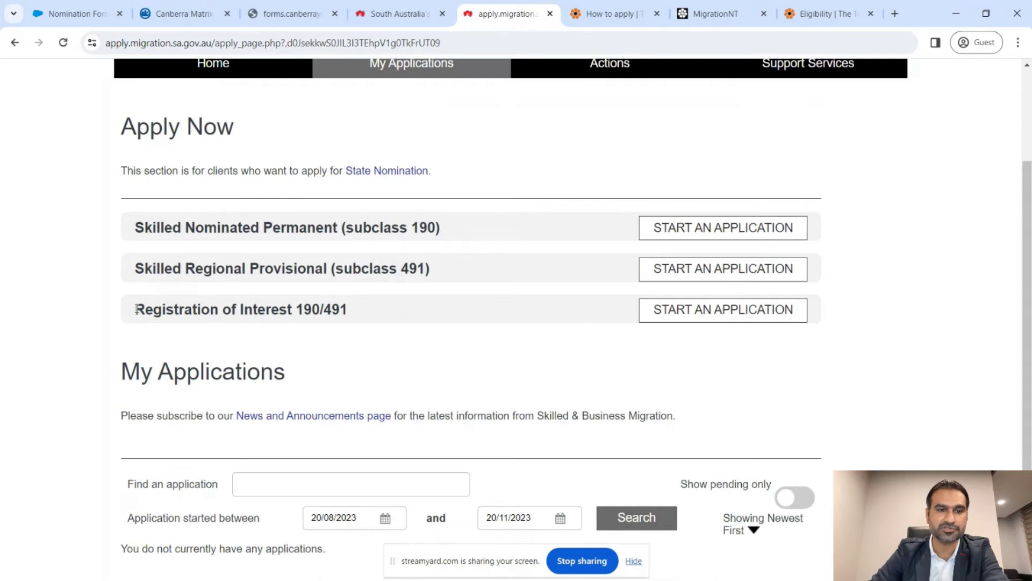
{"action": "left_click_drag", "start_coordinate": [136, 310], "coordinate": [353, 311]}
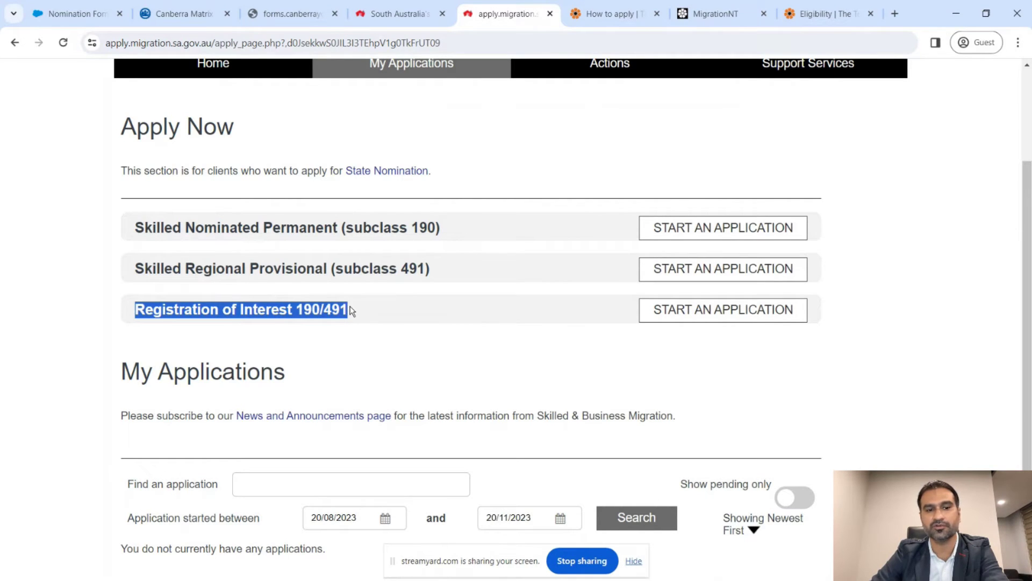
{"action": "left_click", "coordinate": [409, 318]}
{"action": "scroll", "coordinate": [409, 318], "scroll_direction": "down", "scroll_amount": 2}
{"action": "scroll", "coordinate": [409, 318], "scroll_direction": "up", "scroll_amount": 2}
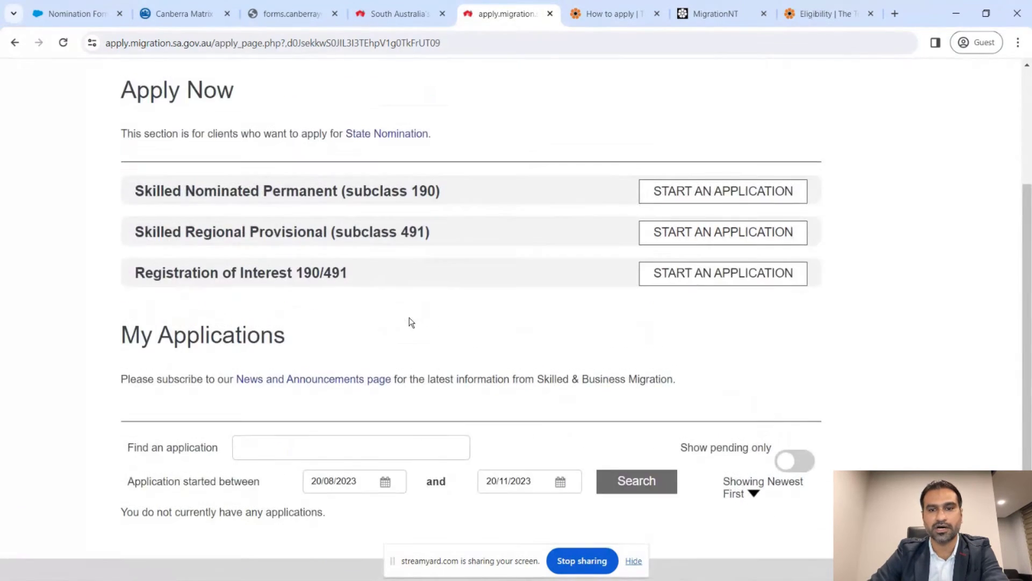
{"action": "left_click", "coordinate": [725, 291]}
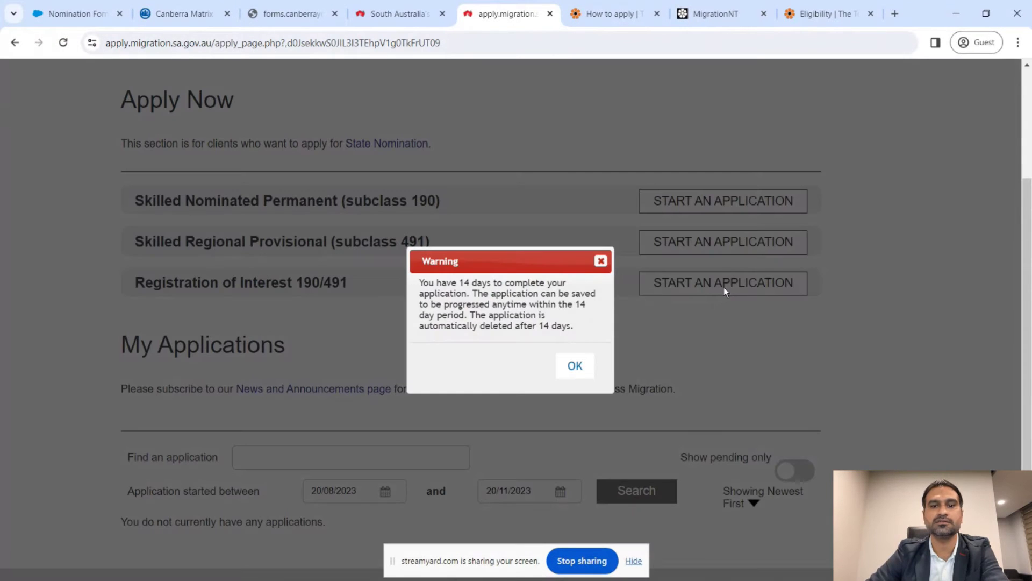
{"action": "left_click", "coordinate": [575, 367]}
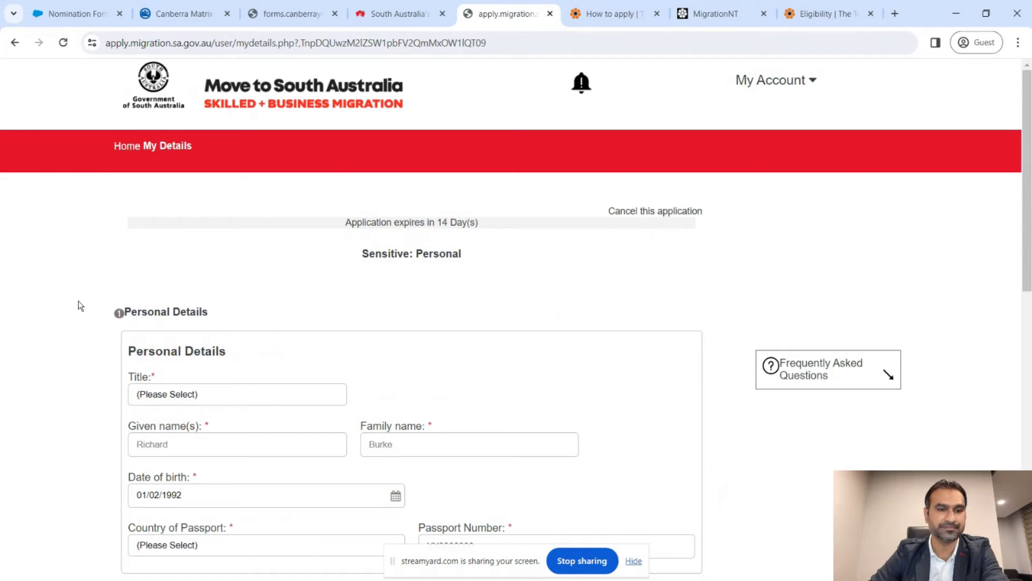
- Set the title to Mr and the passport country to Philippines
{"action": "scroll", "coordinate": [80, 306], "scroll_direction": "down", "scroll_amount": 1}
{"action": "scroll", "coordinate": [81, 306], "scroll_direction": "down", "scroll_amount": 3}
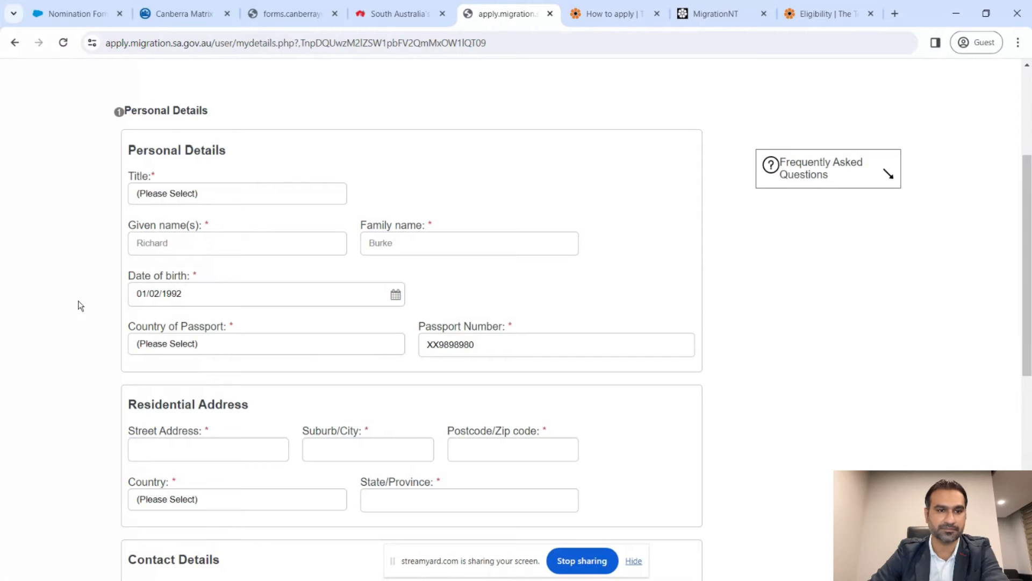
{"action": "left_click", "coordinate": [252, 192]}
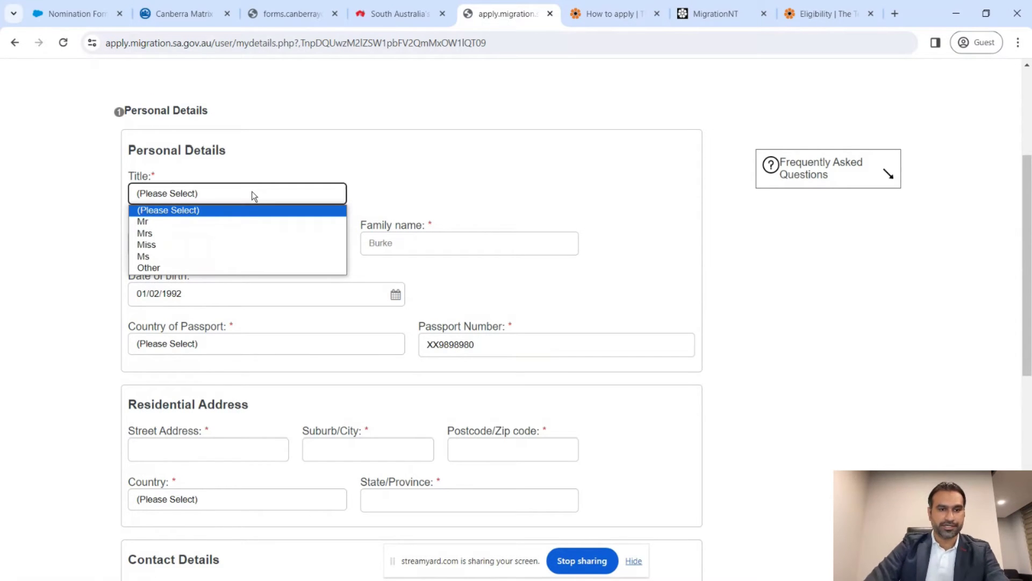
{"action": "left_click", "coordinate": [255, 222]}
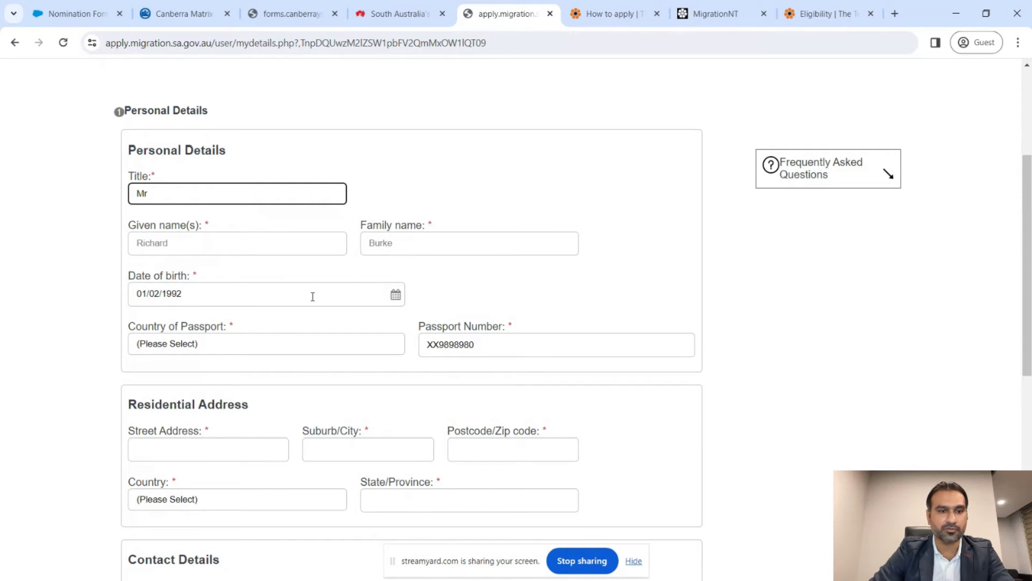
{"action": "scroll", "coordinate": [311, 296], "scroll_direction": "down", "scroll_amount": 2}
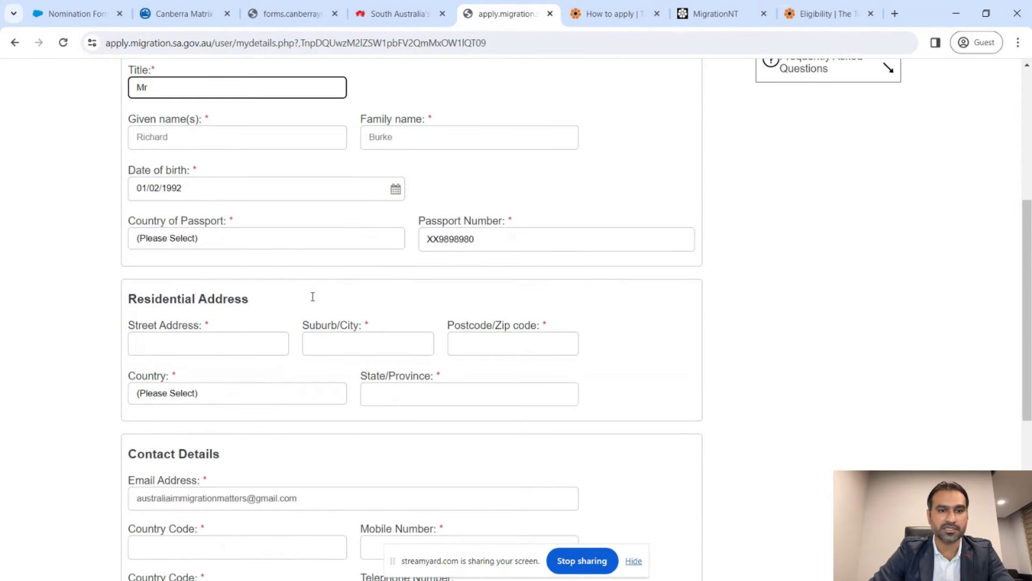
{"action": "left_click", "coordinate": [310, 239]}
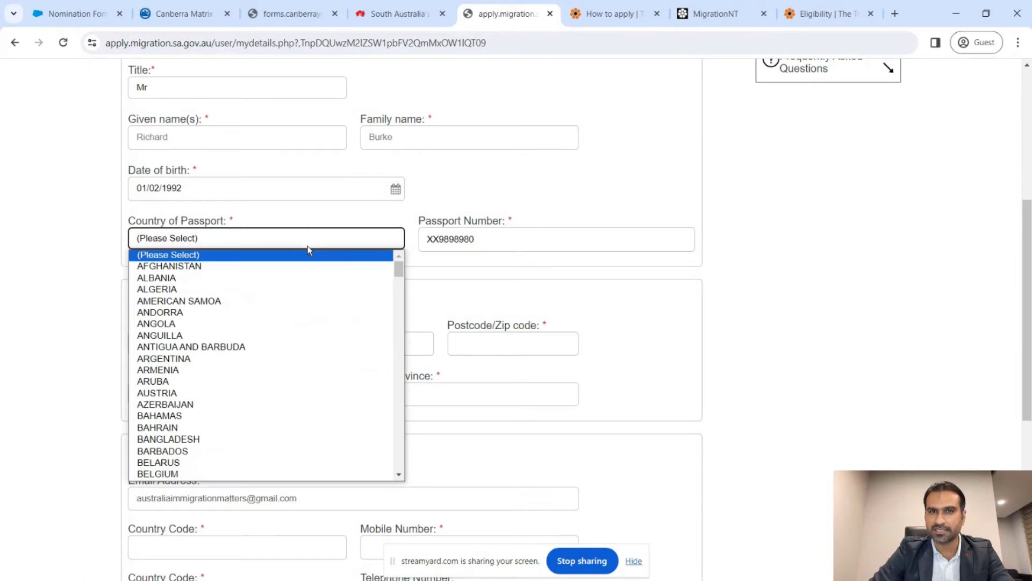
{"action": "left_click", "coordinate": [308, 246]}
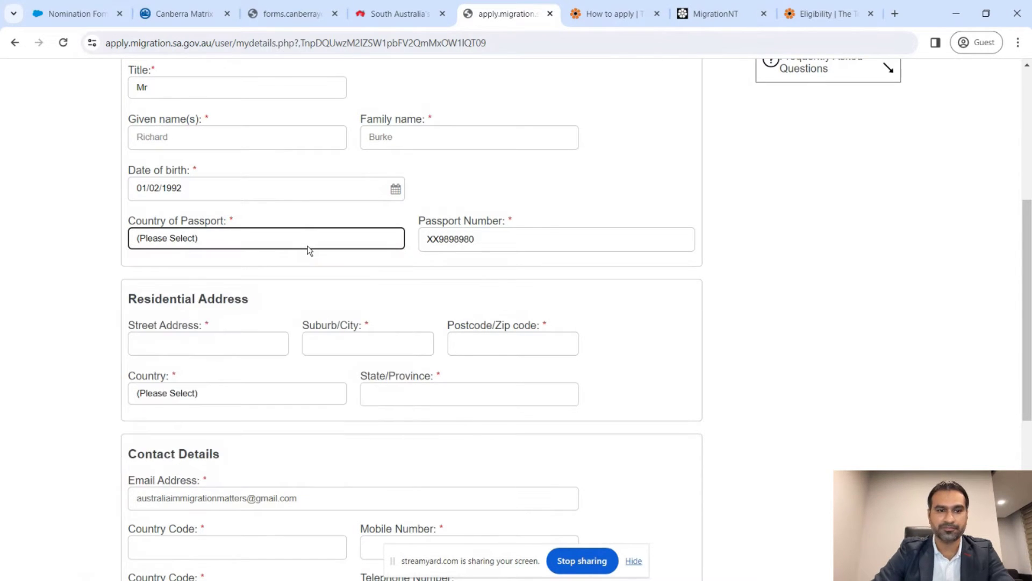
{"action": "type", "text": "ph"}
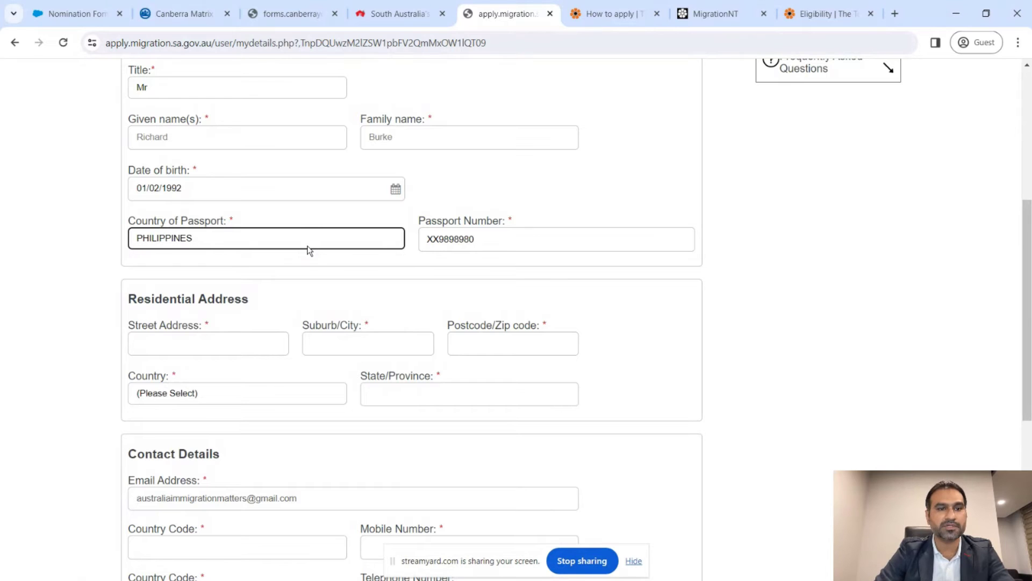
{"action": "key", "text": "Tab"}
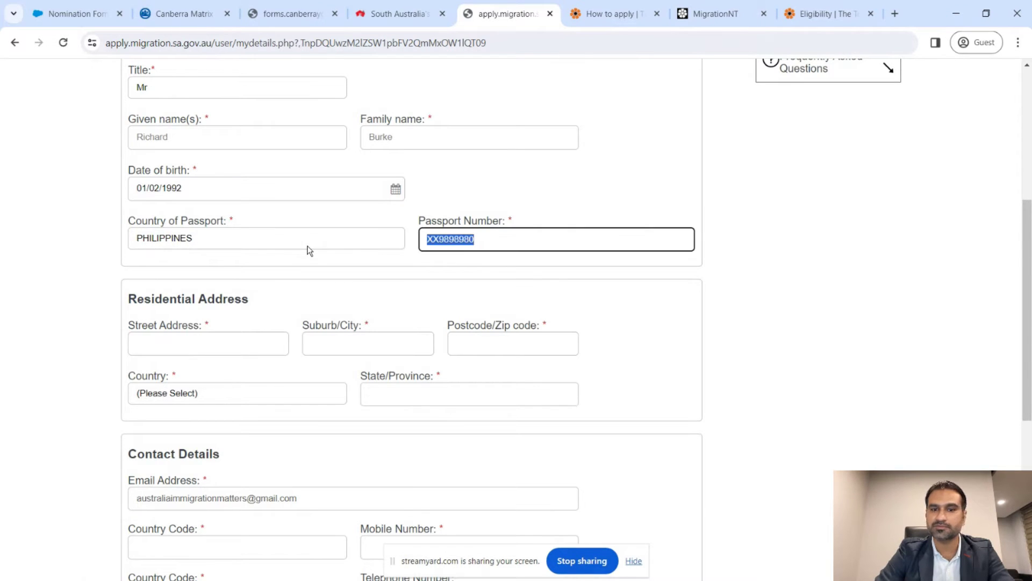
- Enter the residential address with suburb Makati, postcode 1000, country Philippines and state Manila
{"action": "scroll", "coordinate": [309, 250], "scroll_direction": "down", "scroll_amount": 2}
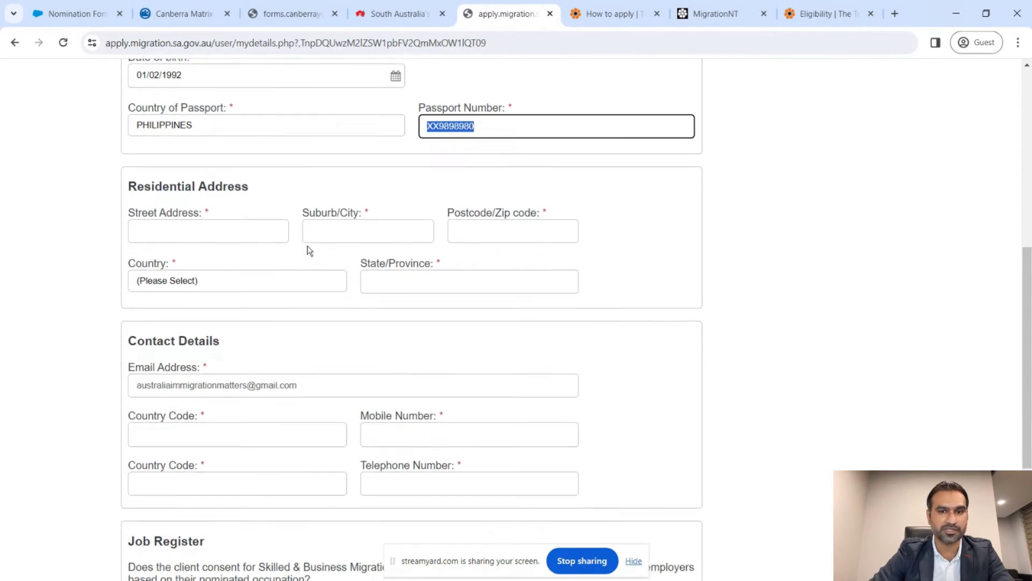
{"action": "left_click", "coordinate": [246, 231]}
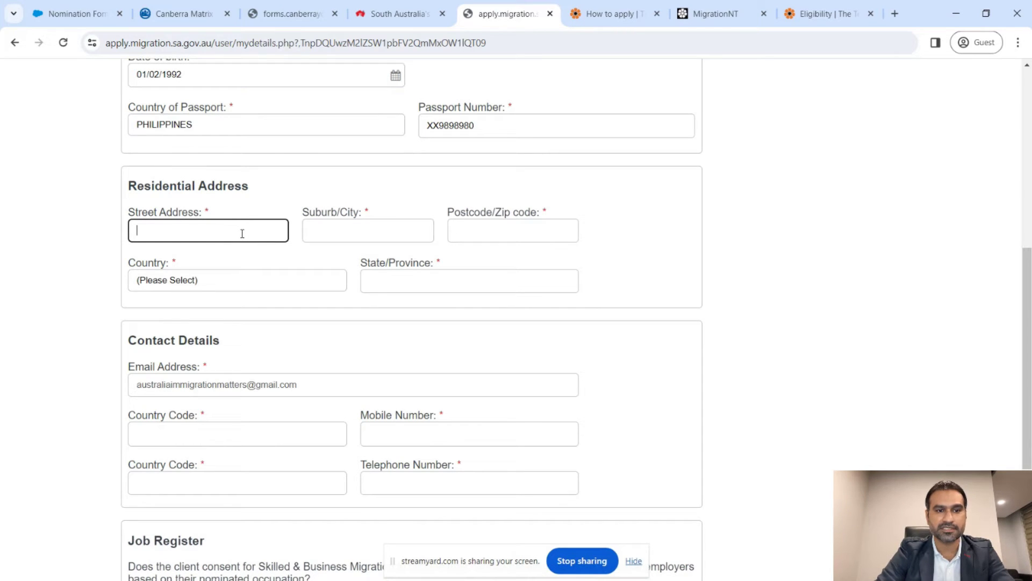
{"action": "type", "text": "6675"}
{"action": "key", "text": "BackSpace"}
{"action": "key", "text": "BackSpace"}
{"action": "key", "text": "BackSpace"}
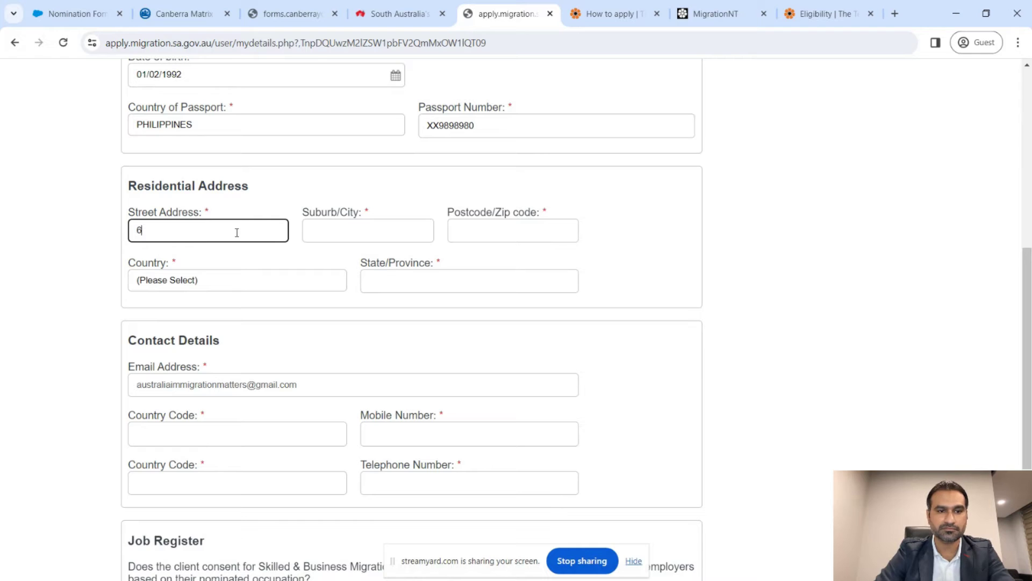
{"action": "type", "text": "11a/B"}
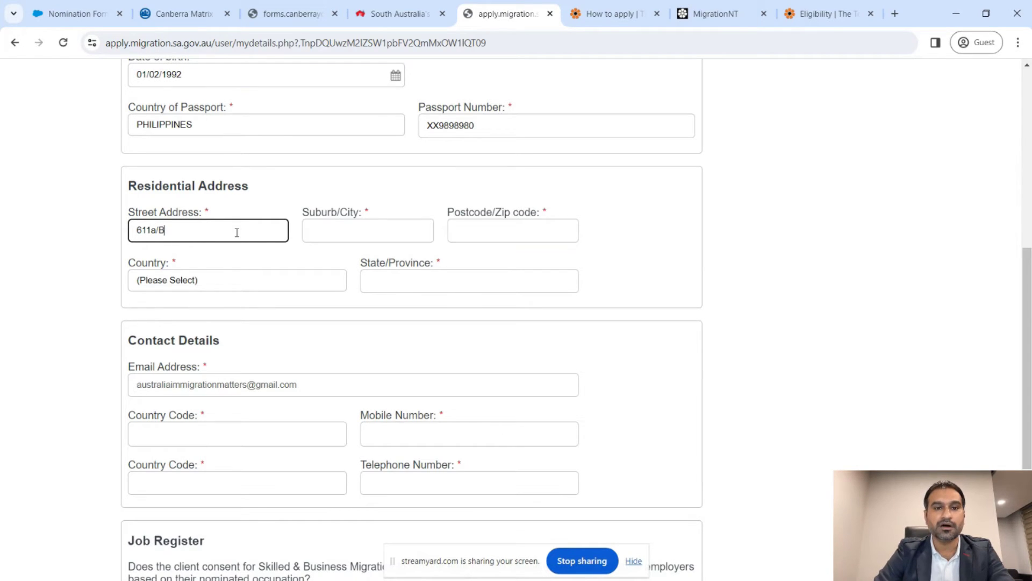
{"action": "key", "text": "Tab"}
{"action": "type", "text": "Makati"}
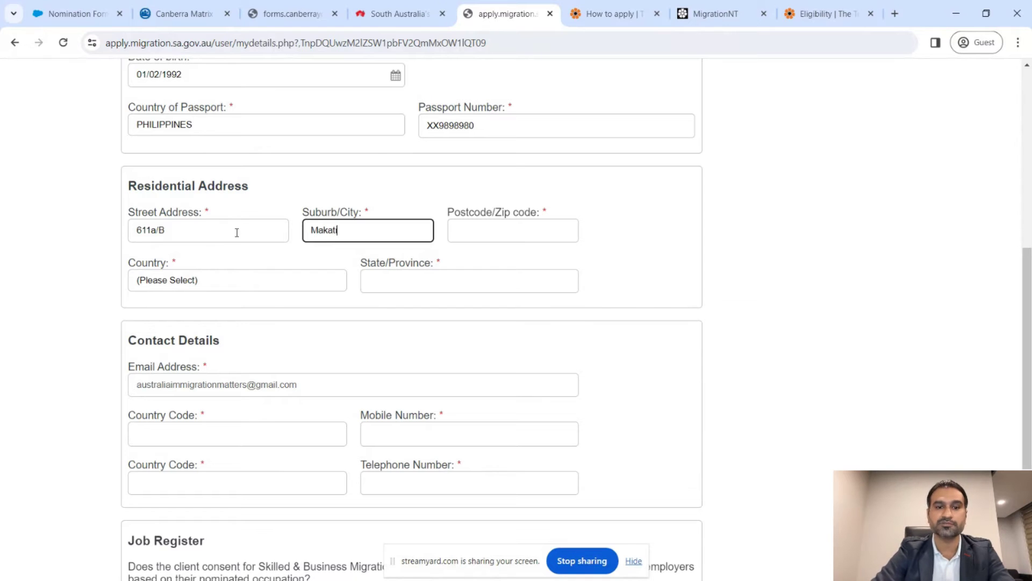
{"action": "key", "text": "Tab"}
{"action": "type", "text": "1000"}
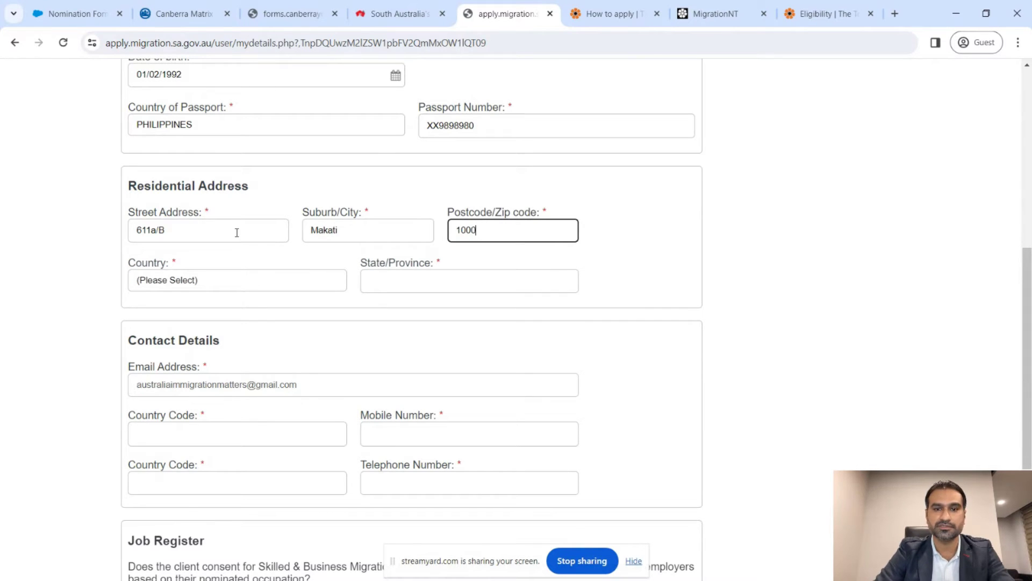
{"action": "key", "text": "Tab"}
{"action": "type", "text": "phil"}
{"action": "key", "text": "Tab"}
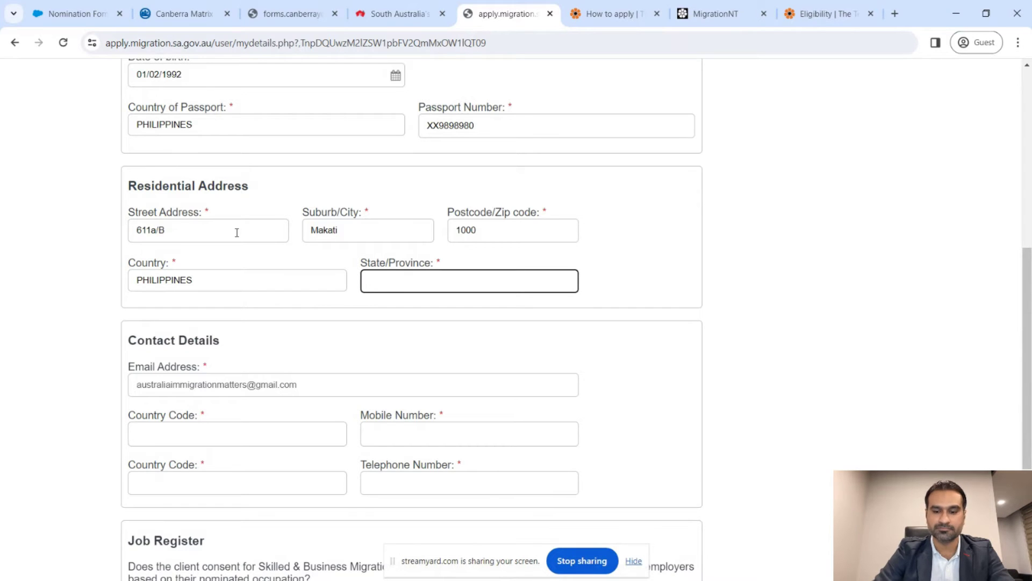
{"action": "type", "text": "Manila"}
{"action": "key", "text": "BackSpace"}
{"action": "key", "text": "BackSpace"}
{"action": "key", "text": "BackSpace"}
{"action": "key", "text": "BackSpace"}
{"action": "key", "text": "BackSpace"}
{"action": "key", "text": "BackSpace"}
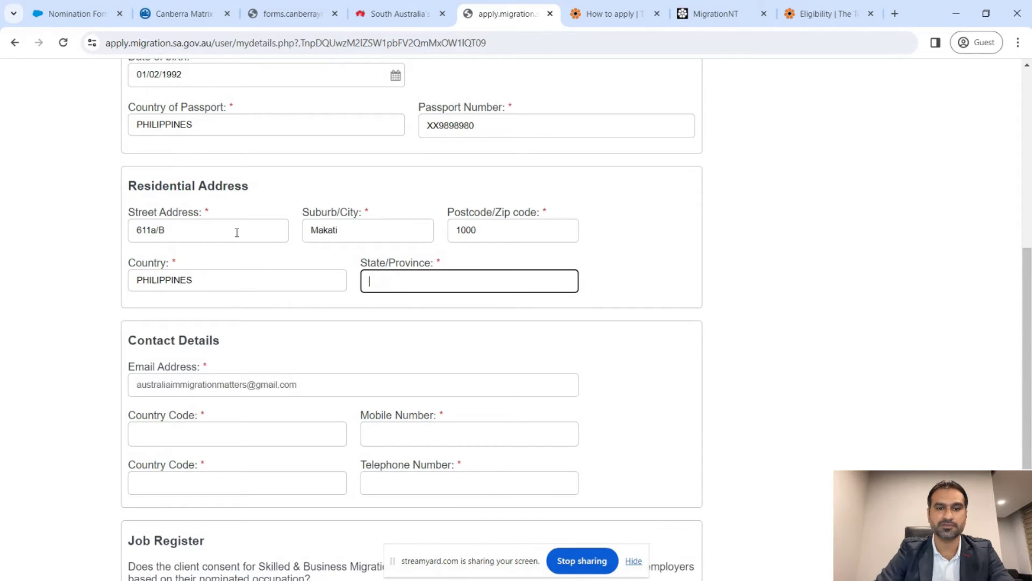
{"action": "type", "text": "Manila"}
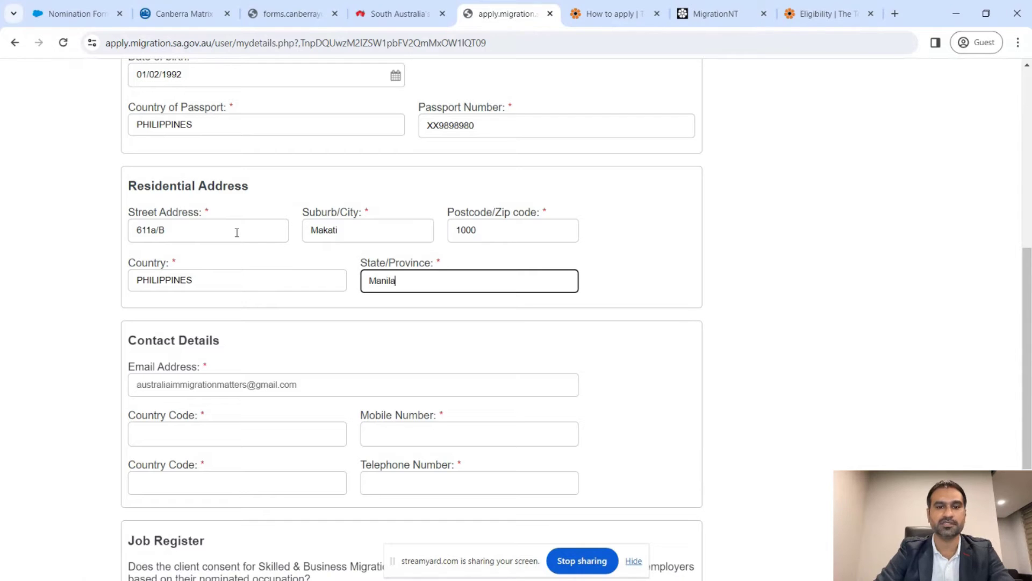
{"action": "scroll", "coordinate": [236, 232], "scroll_direction": "down", "scroll_amount": 2}
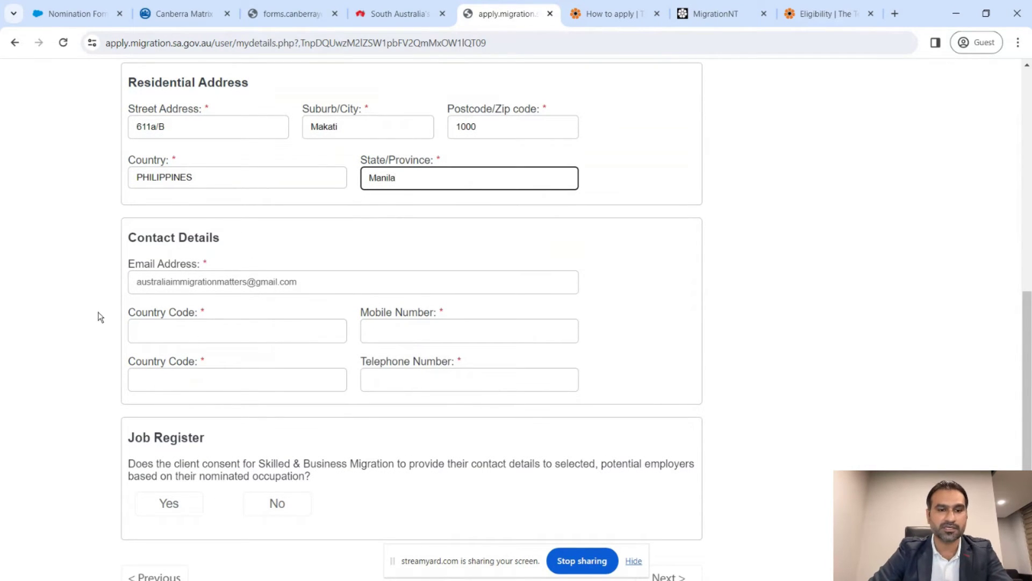
- Enter mobile country code 0063 and the mobile number
{"action": "scroll", "coordinate": [98, 316], "scroll_direction": "down", "scroll_amount": 1}
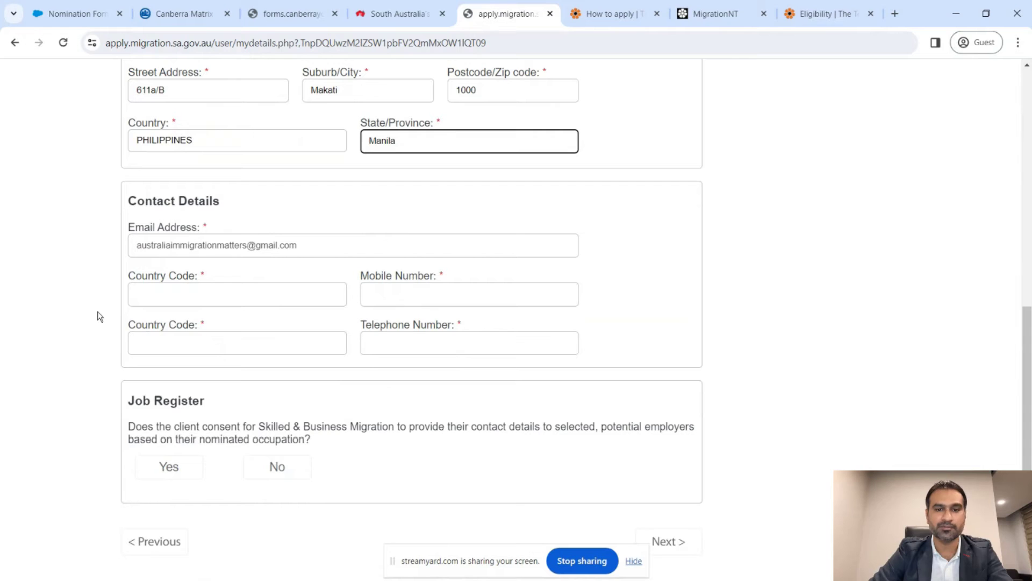
{"action": "left_click", "coordinate": [175, 292]}
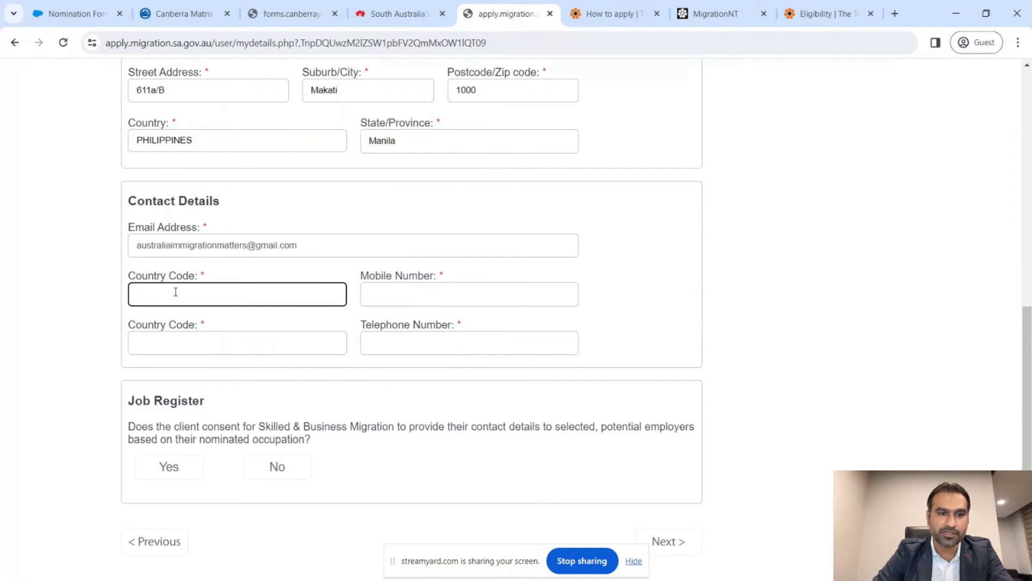
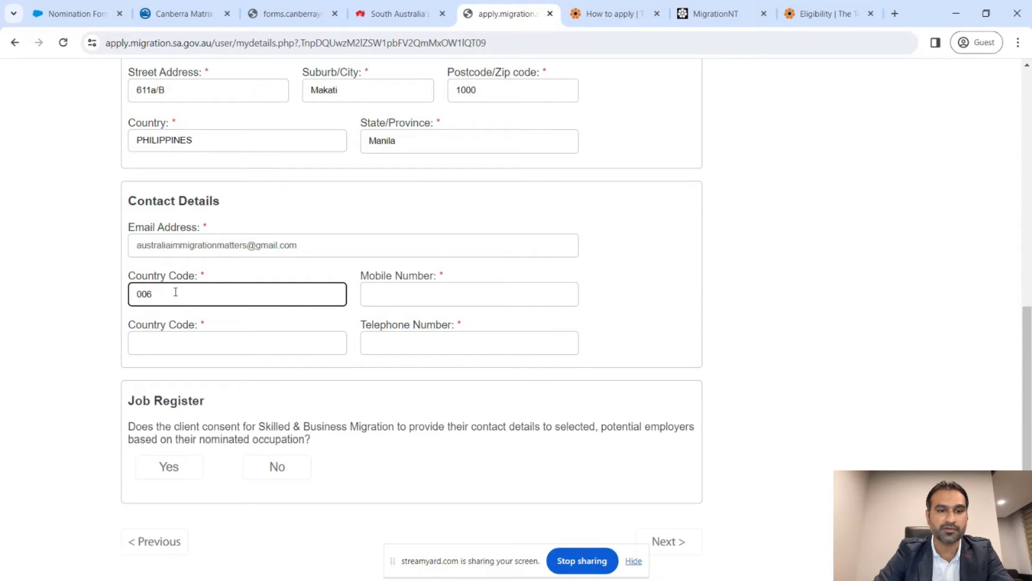
{"action": "key", "text": "Tab"}
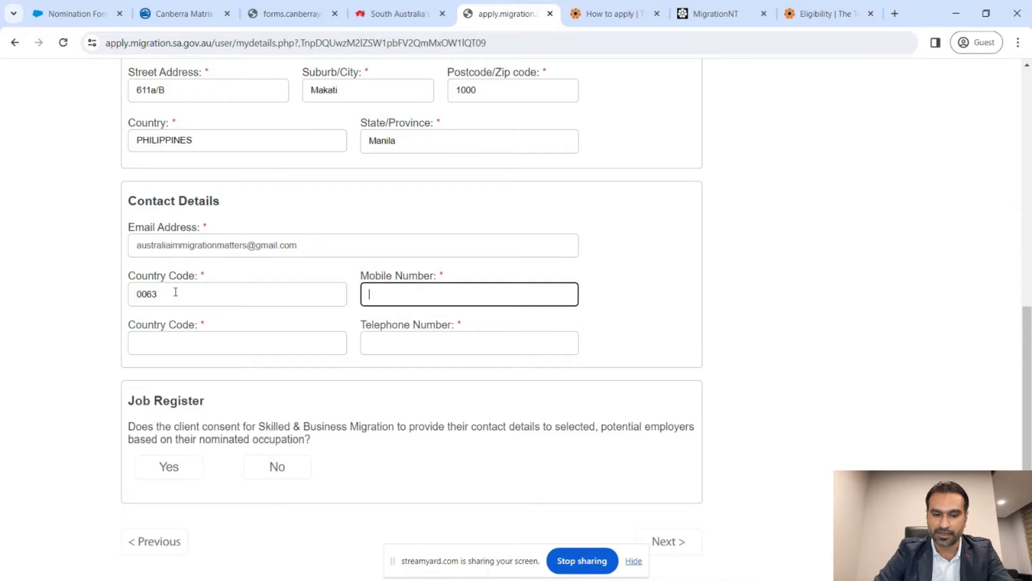
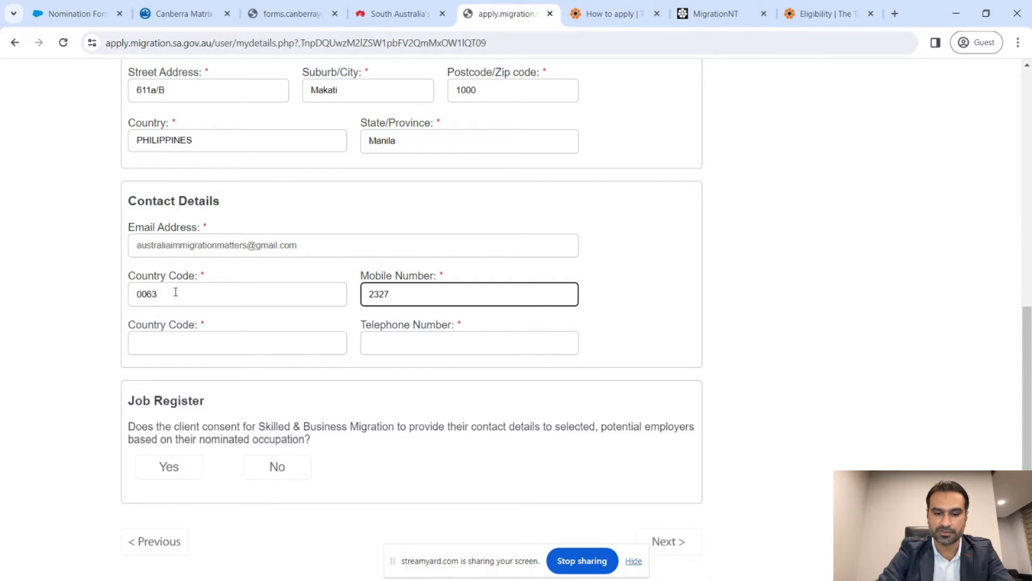
- Enter telephone country code 0063 and the telephone number, and answer Yes to the Job Register
{"action": "key", "text": "Tab"}
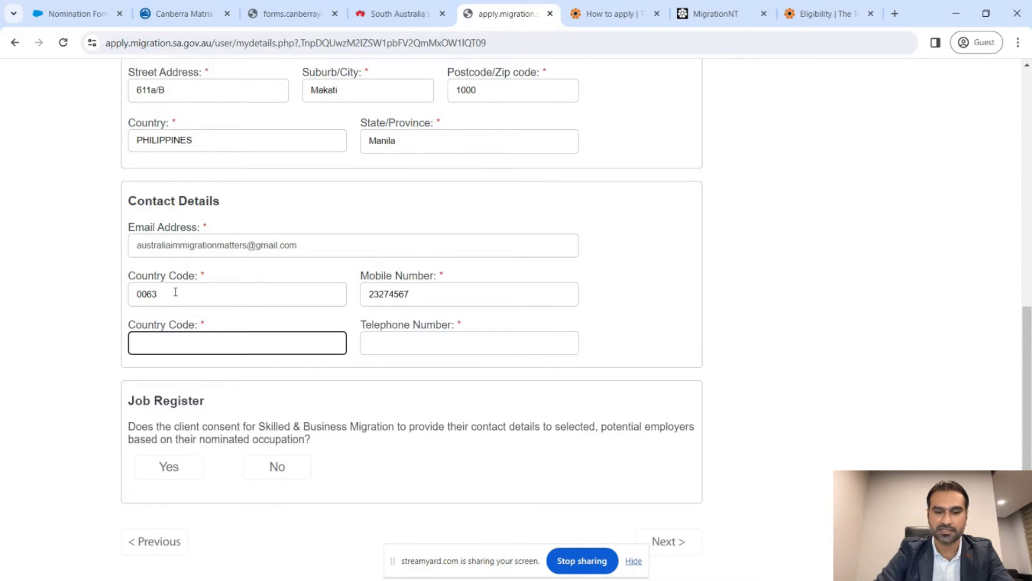
{"action": "key", "text": "Tab"}
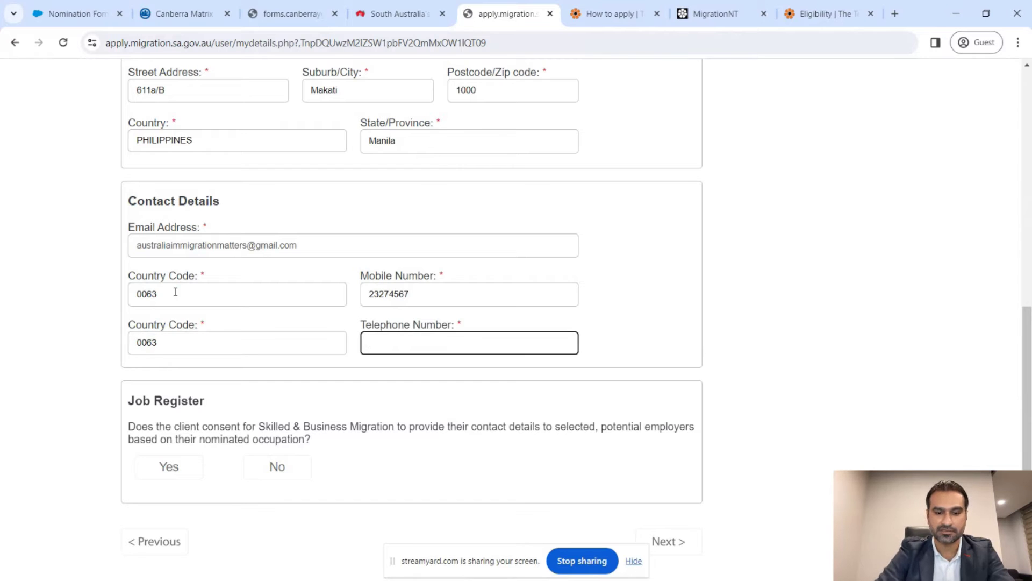
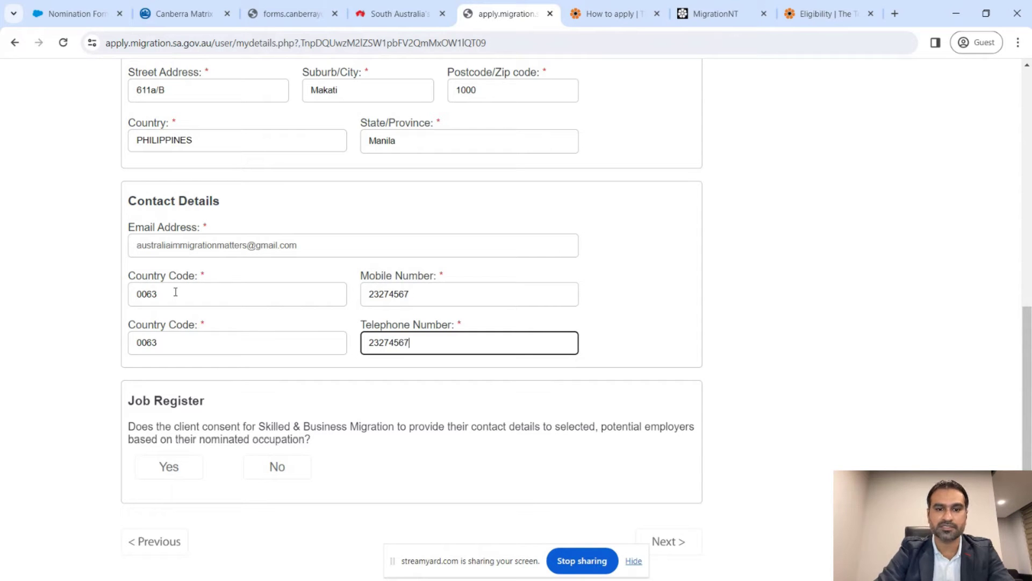
{"action": "scroll", "coordinate": [176, 291], "scroll_direction": "down", "scroll_amount": 1}
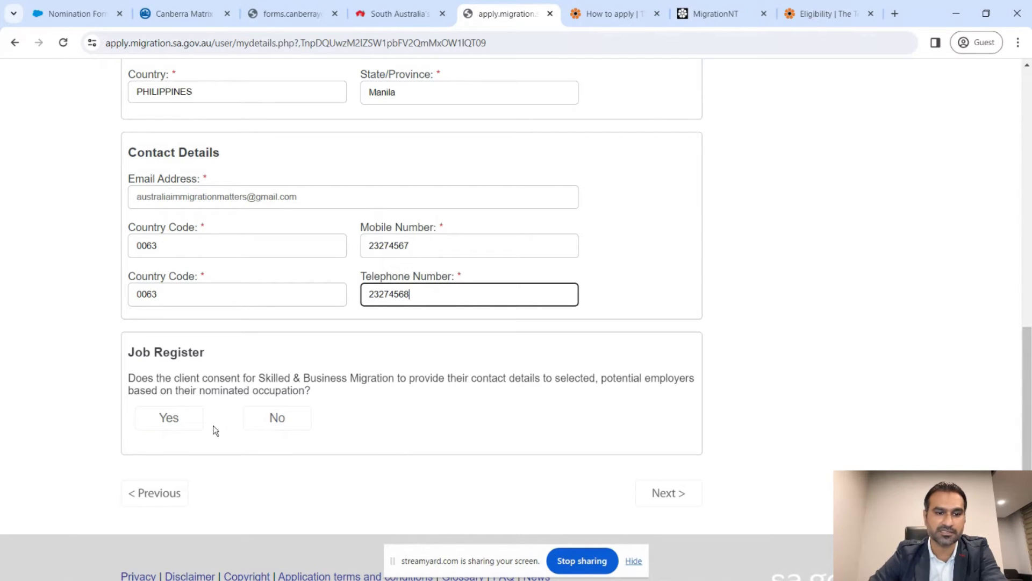
{"action": "left_click", "coordinate": [167, 419]}
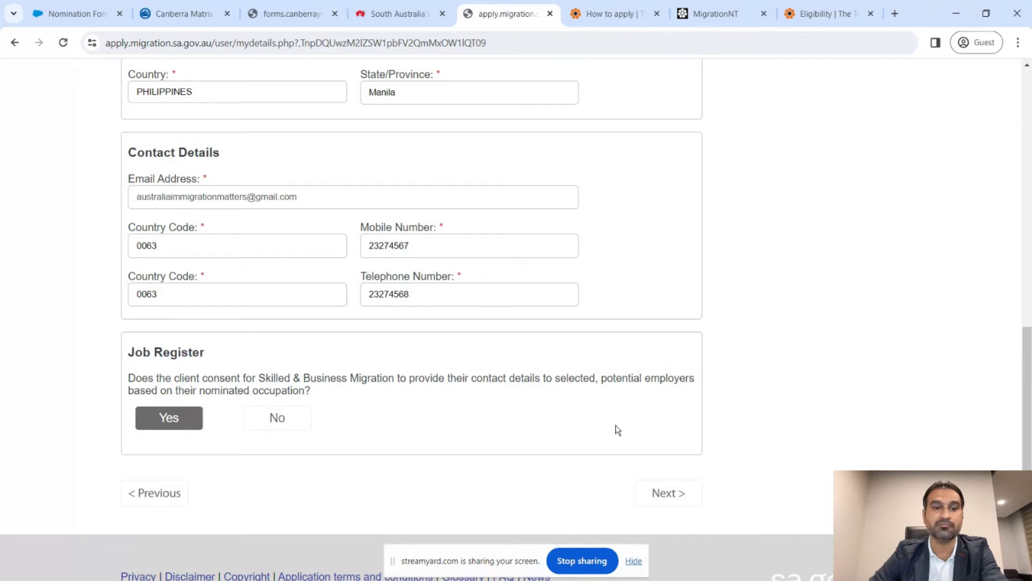
- On Additional Details, answer No to 'Do you hold a current Australian Visa?' and continue
{"action": "left_click", "coordinate": [680, 497]}
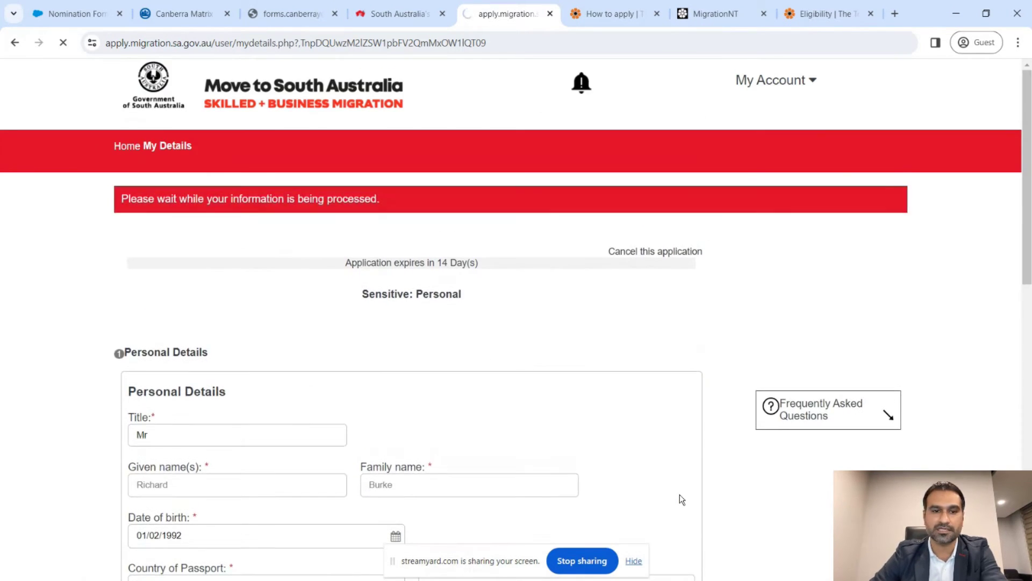
{"action": "scroll", "coordinate": [89, 329], "scroll_direction": "down", "scroll_amount": 3}
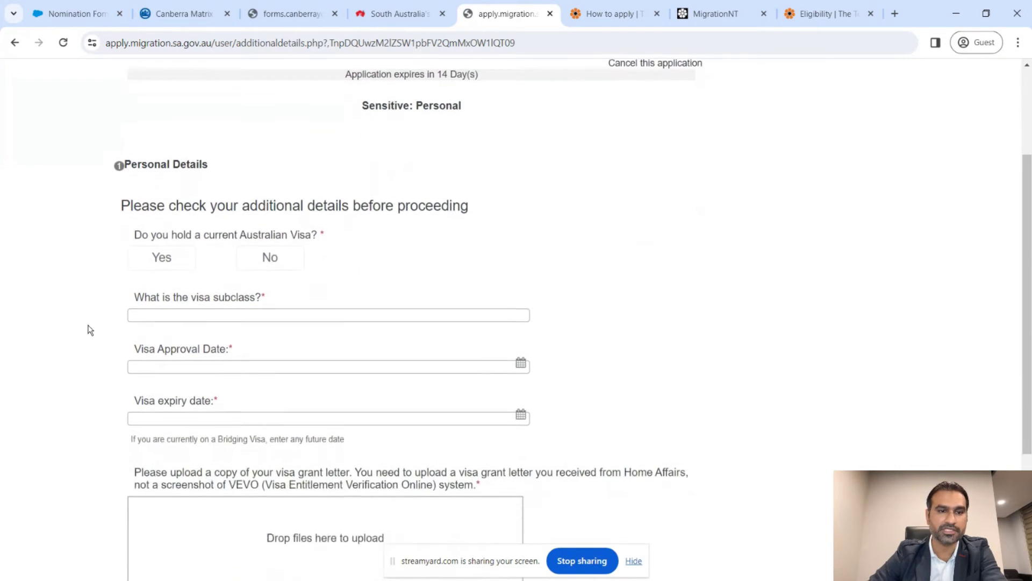
{"action": "left_click", "coordinate": [178, 226]}
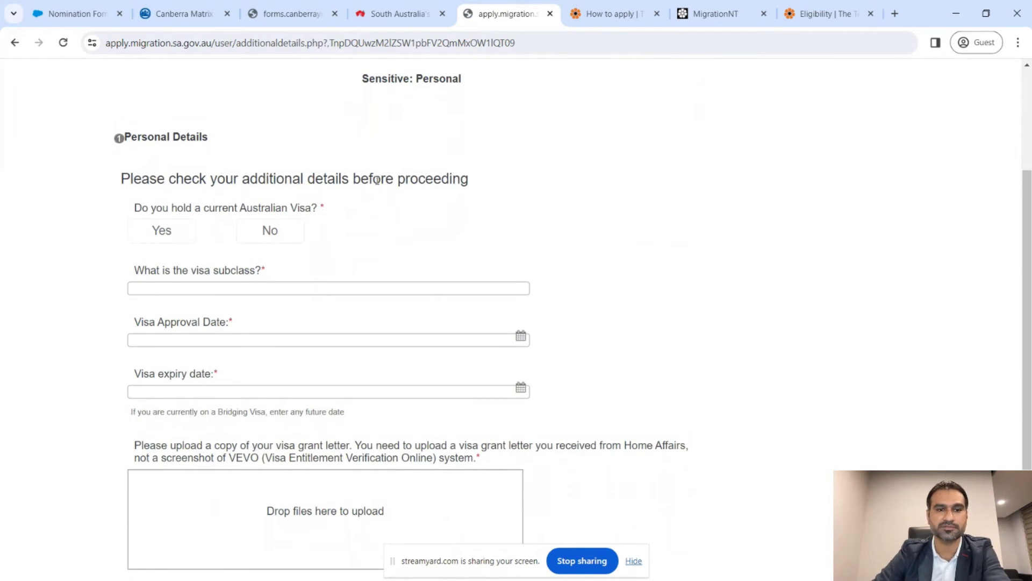
{"action": "left_click", "coordinate": [269, 231]}
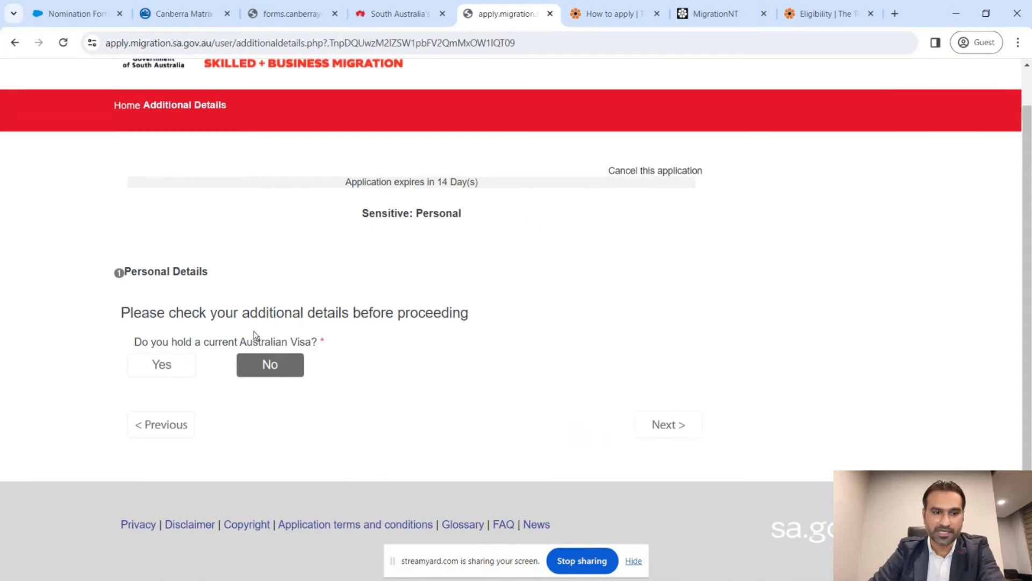
{"action": "left_click", "coordinate": [175, 365]}
{"action": "scroll", "coordinate": [532, 293], "scroll_direction": "down", "scroll_amount": 2}
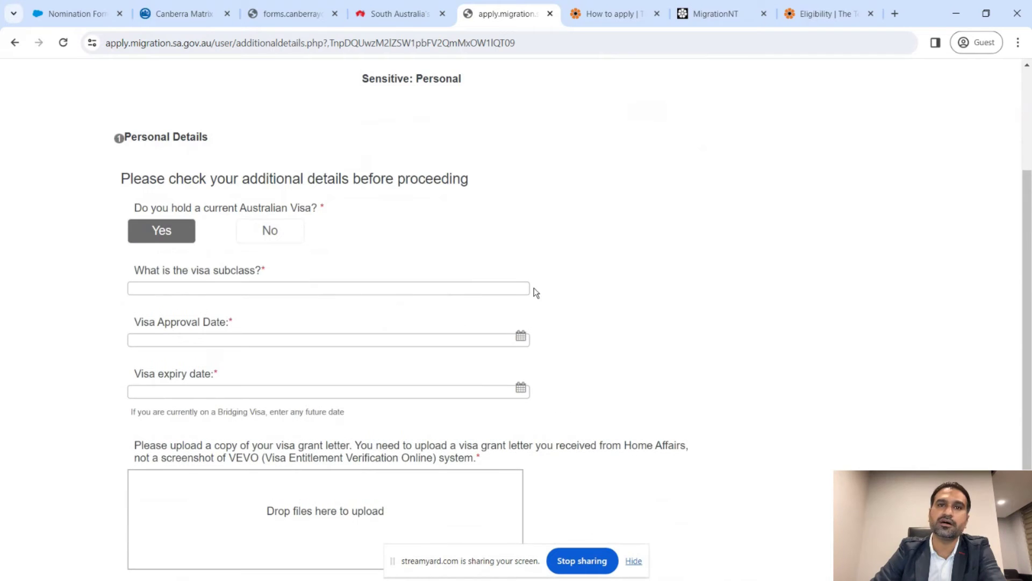
{"action": "scroll", "coordinate": [648, 298], "scroll_direction": "down", "scroll_amount": 1}
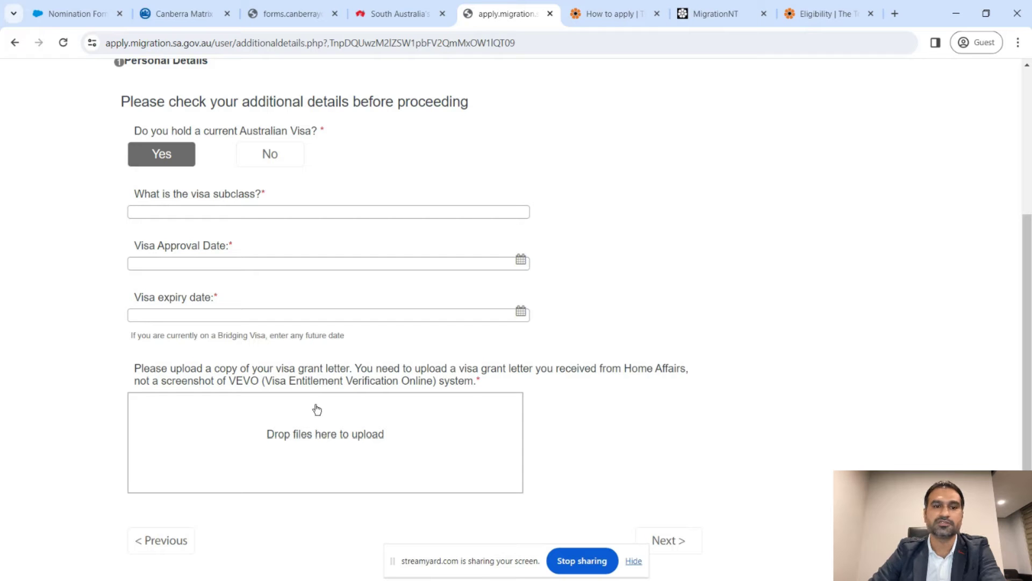
{"action": "left_click", "coordinate": [284, 156]}
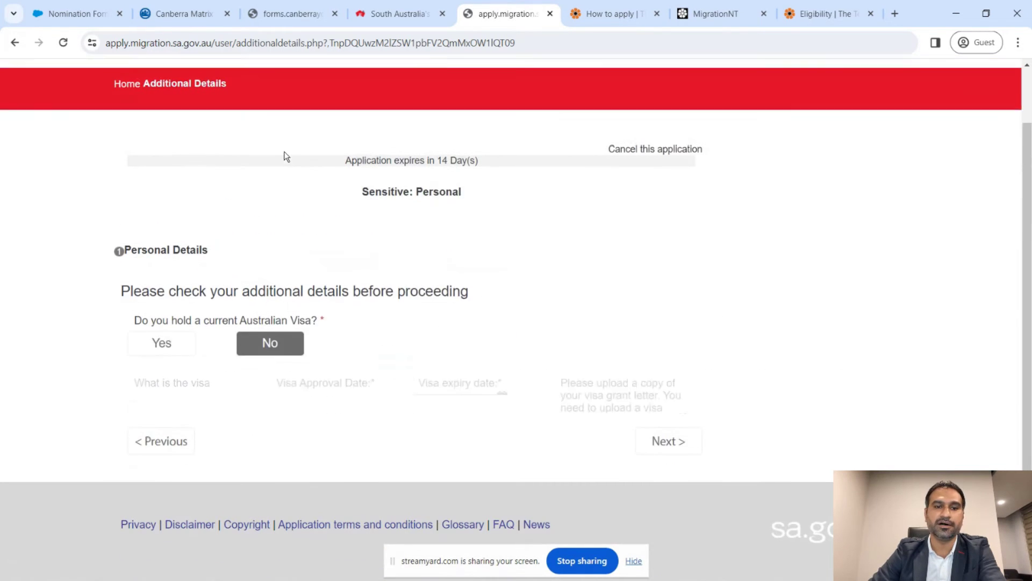
{"action": "left_click", "coordinate": [699, 428]}
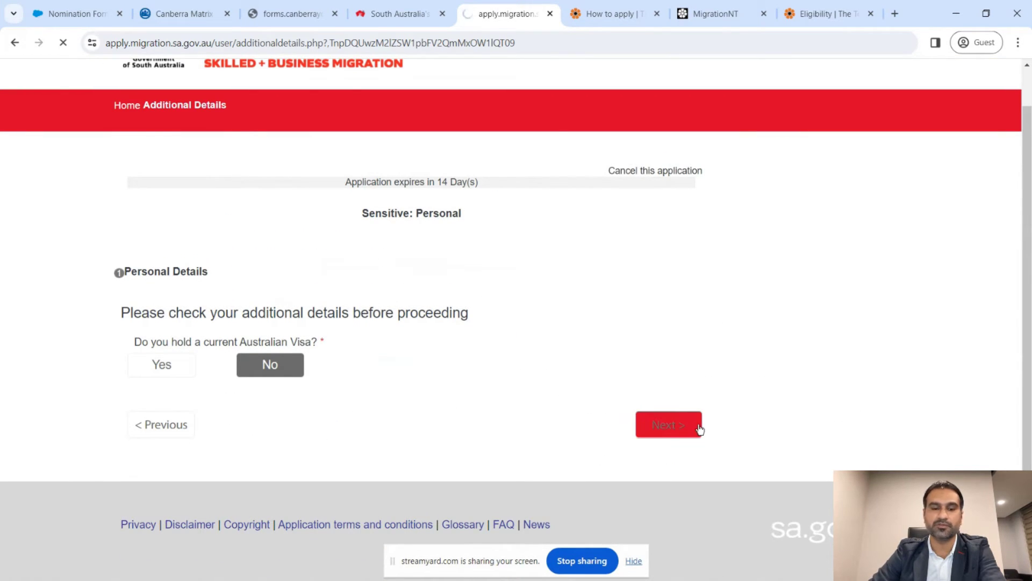
- Enter the main applicant's EOI ID number
{"action": "scroll", "coordinate": [677, 364], "scroll_direction": "down", "scroll_amount": 2}
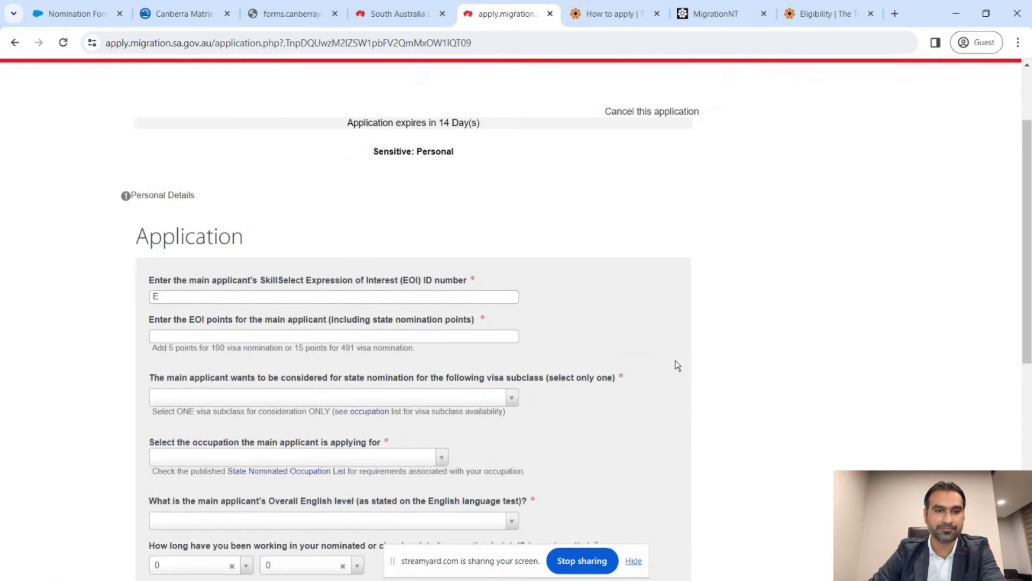
{"action": "scroll", "coordinate": [677, 365], "scroll_direction": "down", "scroll_amount": 2}
{"action": "scroll", "coordinate": [677, 365], "scroll_direction": "down", "scroll_amount": 1}
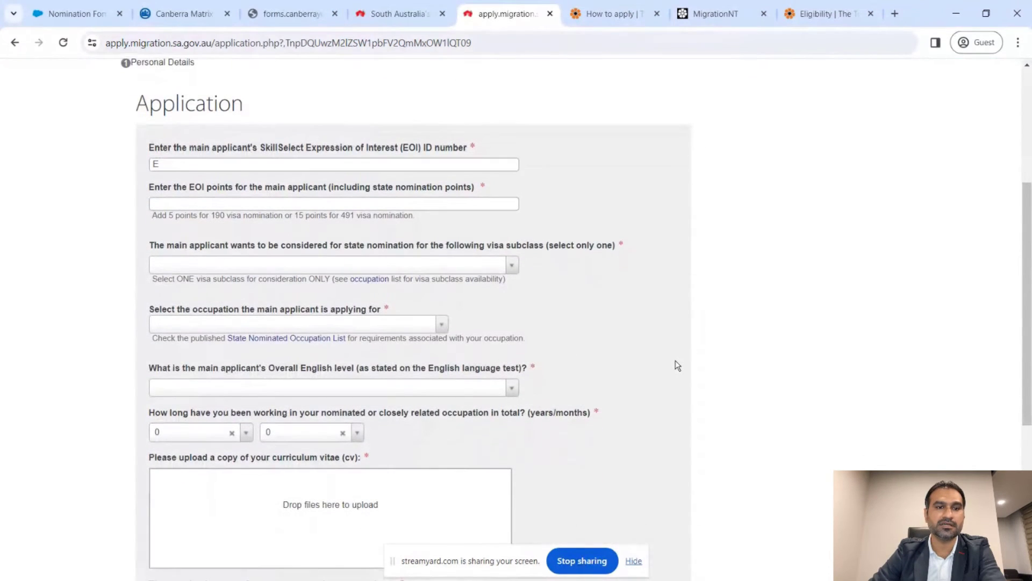
{"action": "left_click", "coordinate": [283, 164]}
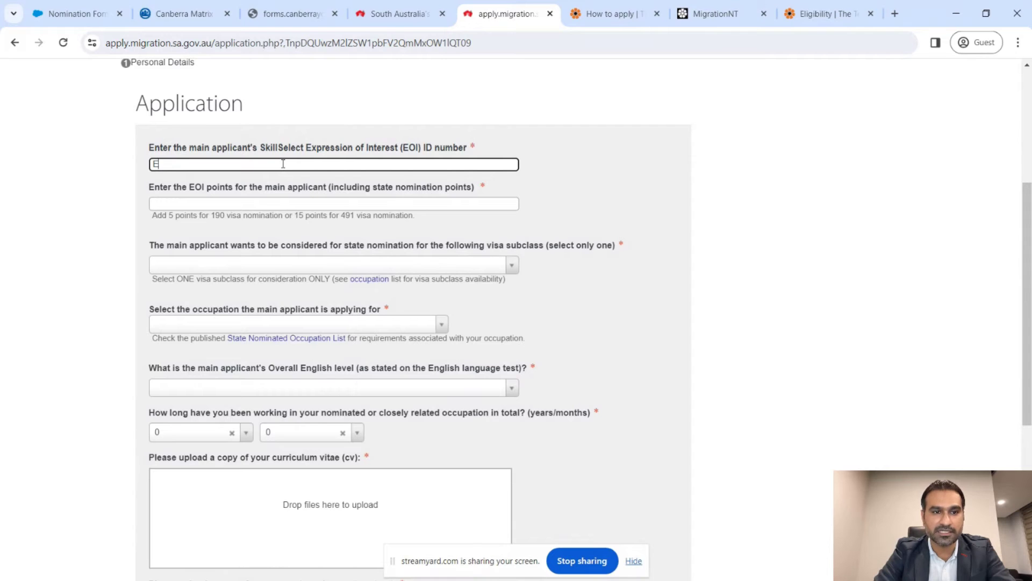
{"action": "type", "text": "00"}
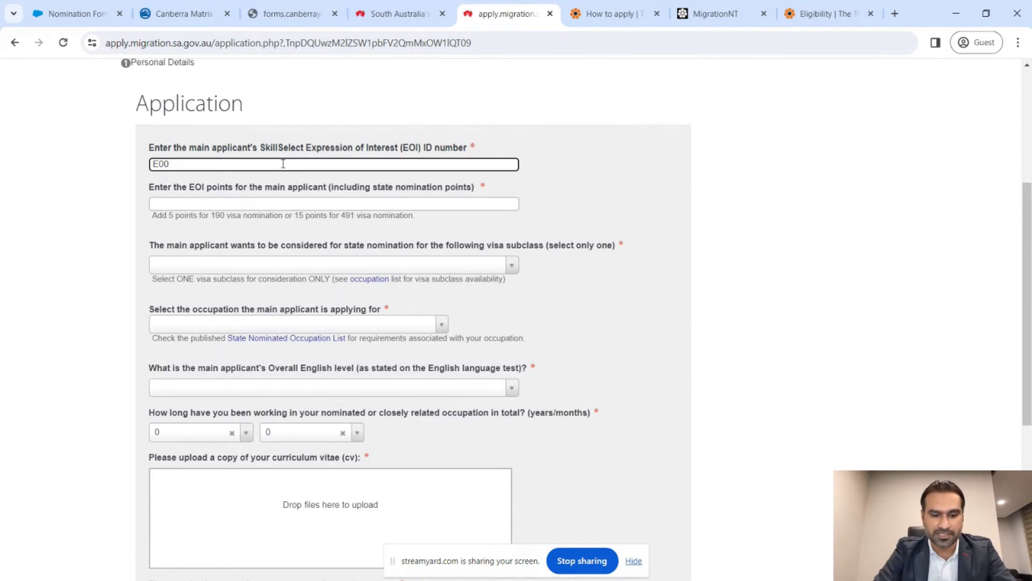
{"action": "type", "text": "23456789"}
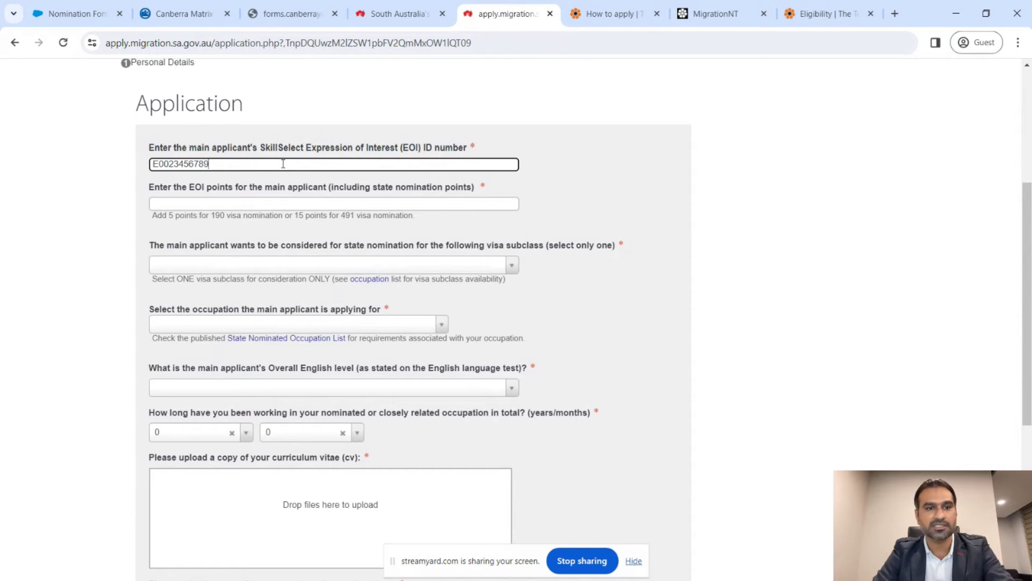
{"action": "scroll", "coordinate": [284, 164], "scroll_direction": "down", "scroll_amount": 1}
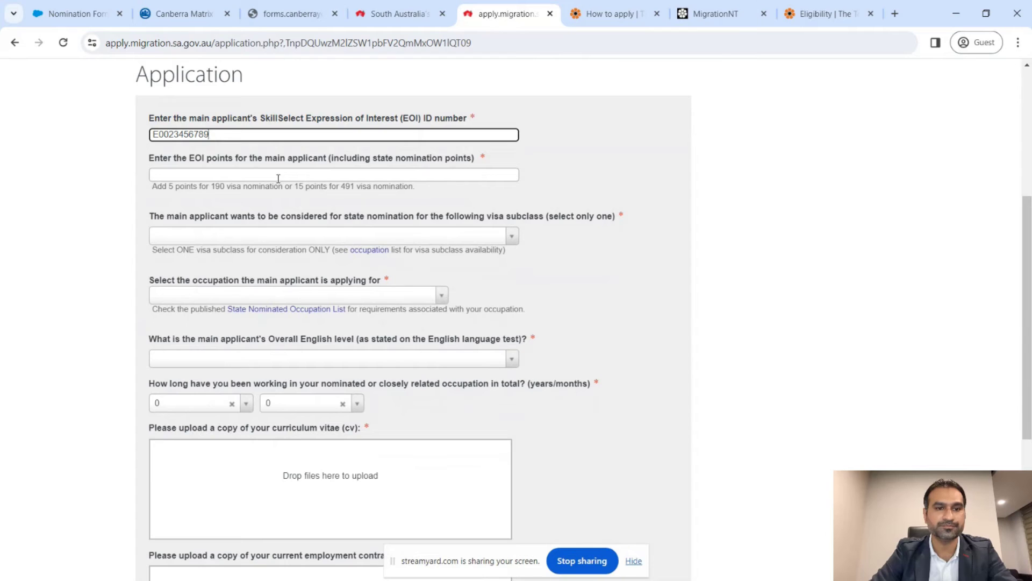
- Set the EOI points to 85
{"action": "left_click", "coordinate": [279, 178]}
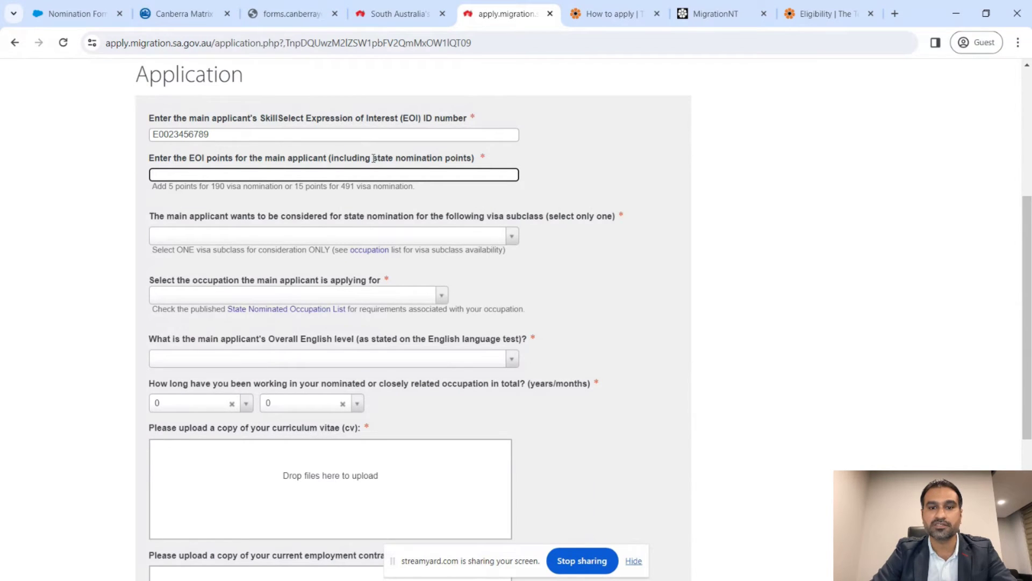
{"action": "left_click_drag", "start_coordinate": [373, 158], "coordinate": [473, 159]}
{"action": "left_click", "coordinate": [426, 172]}
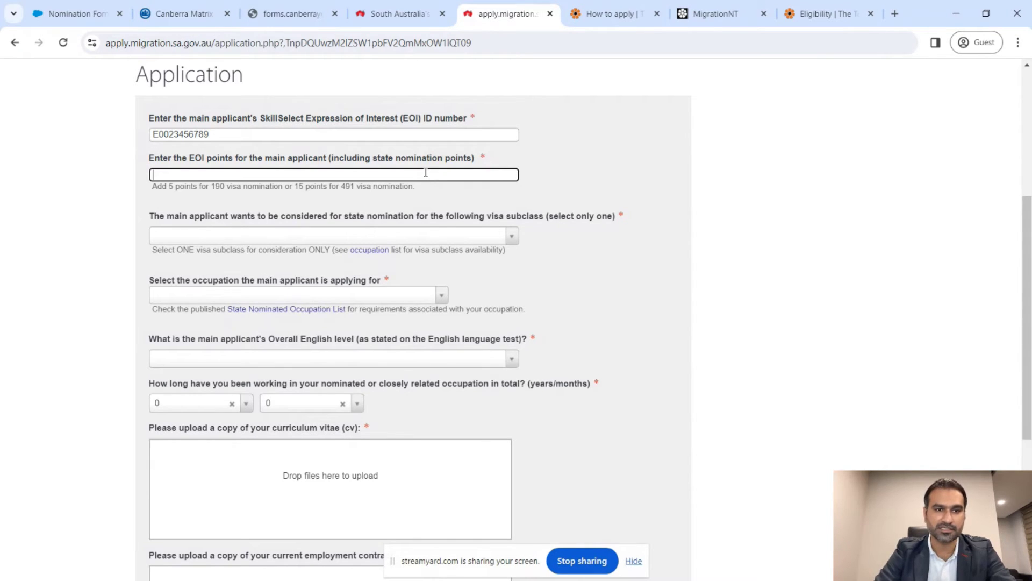
{"action": "type", "text": "85"}
{"action": "key", "text": "Tab"}
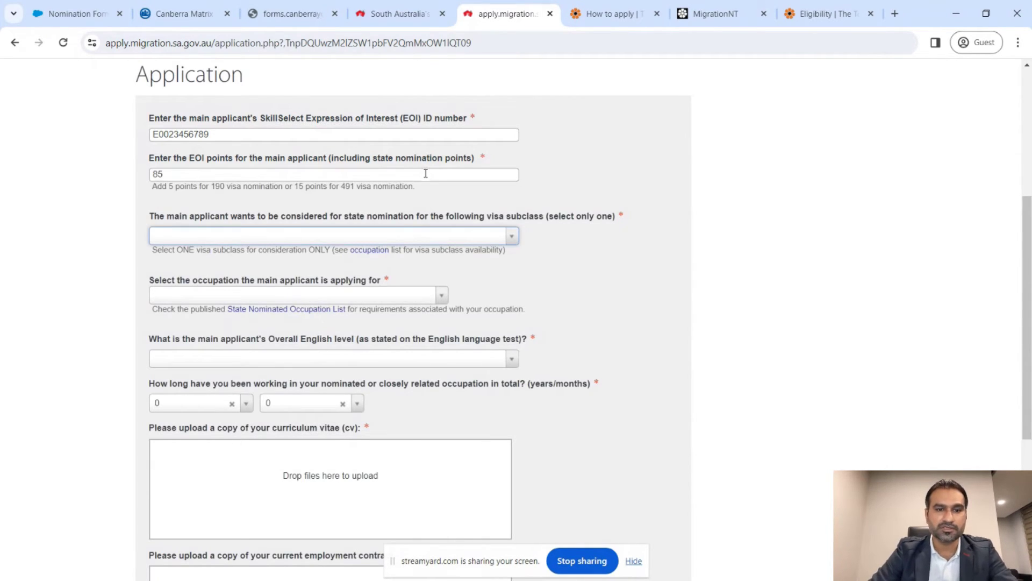
- Choose 190 as the visa subclass for state nomination
{"action": "scroll", "coordinate": [563, 235], "scroll_direction": "down", "scroll_amount": 1}
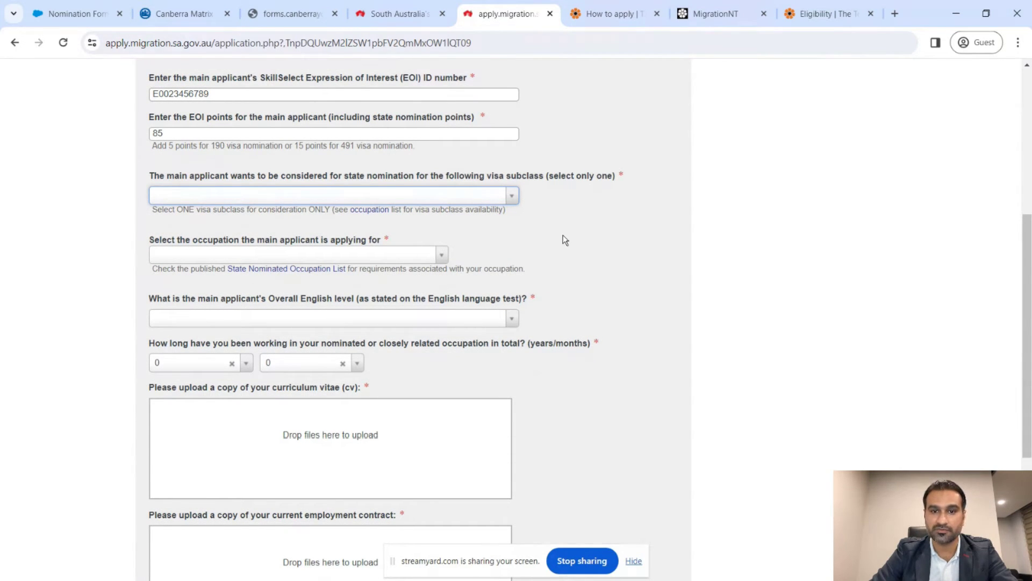
{"action": "left_click", "coordinate": [511, 195]}
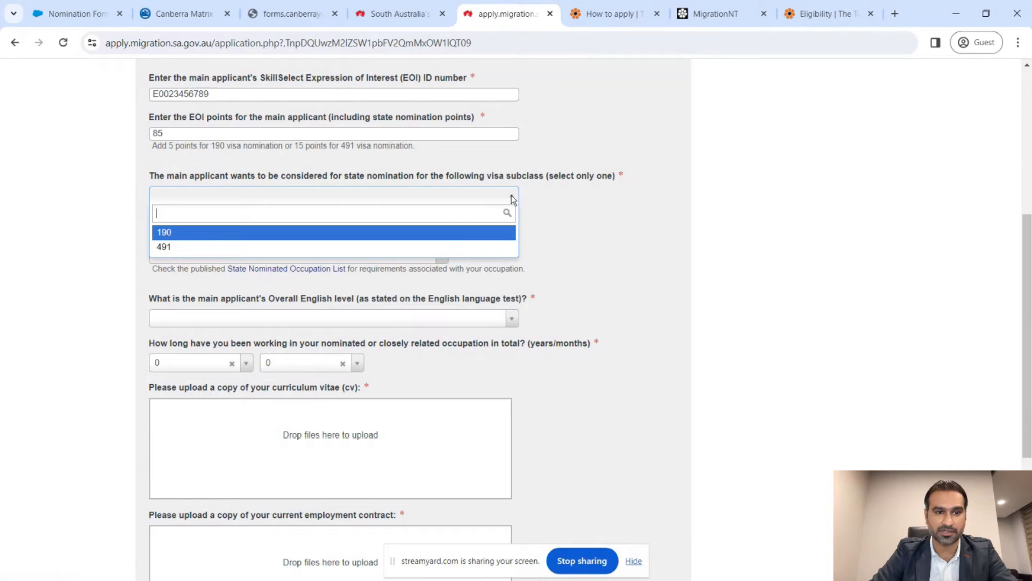
{"action": "left_click", "coordinate": [466, 238]}
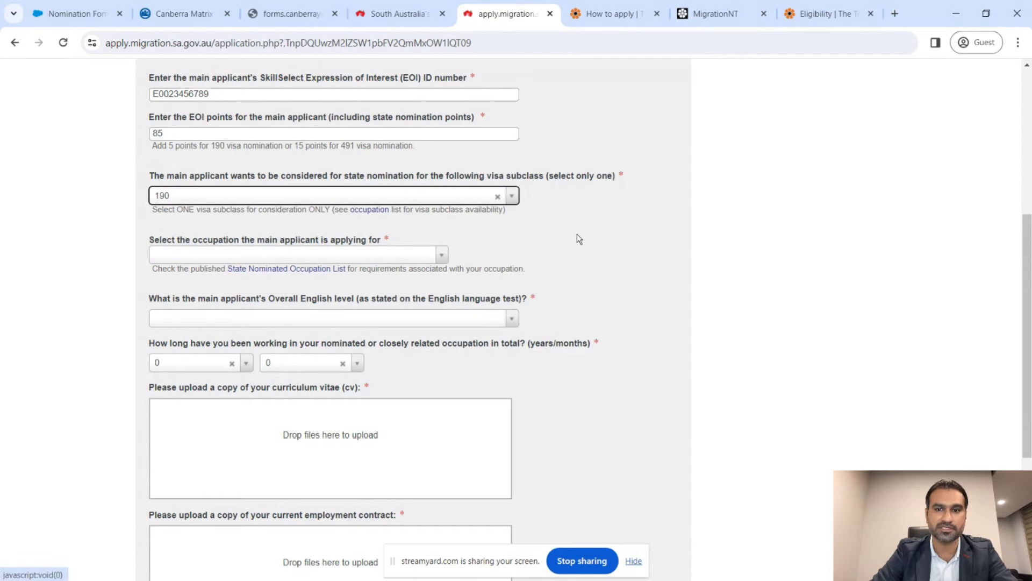
{"action": "scroll", "coordinate": [613, 237], "scroll_direction": "down", "scroll_amount": 1}
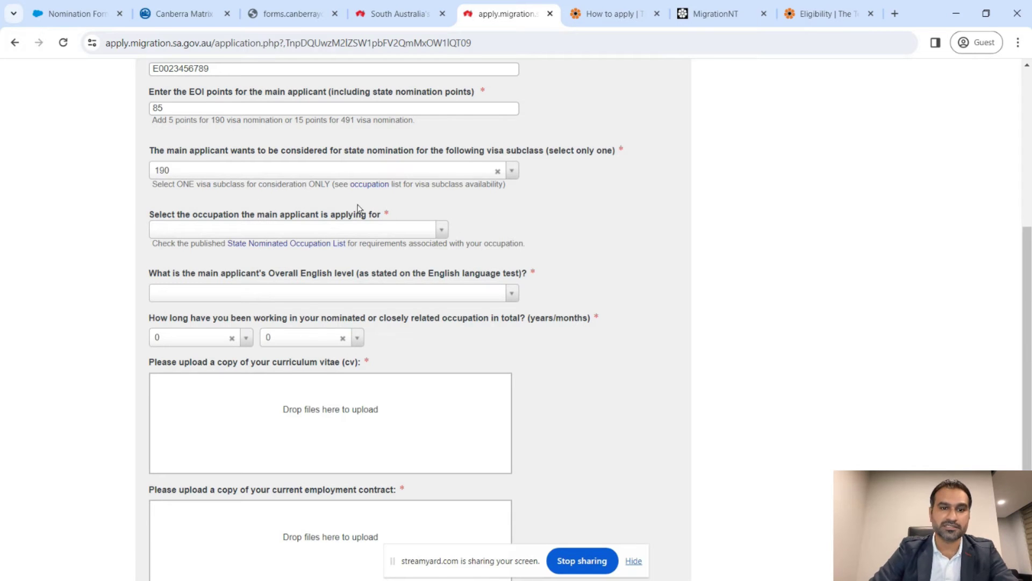
{"action": "left_click_drag", "start_coordinate": [259, 184], "coordinate": [333, 184]}
{"action": "left_click", "coordinate": [594, 213]}
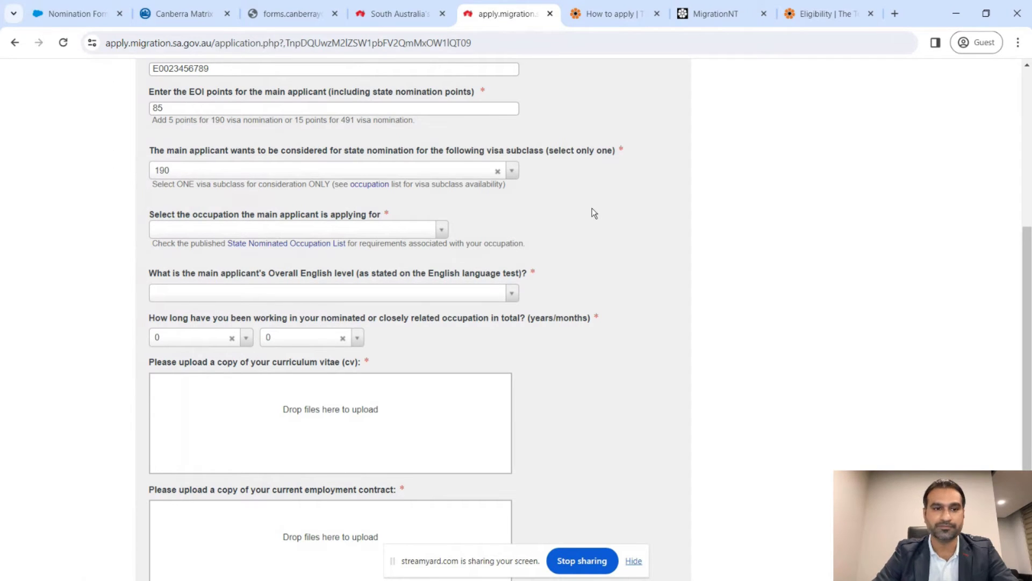
{"action": "scroll", "coordinate": [600, 188], "scroll_direction": "down", "scroll_amount": 1}
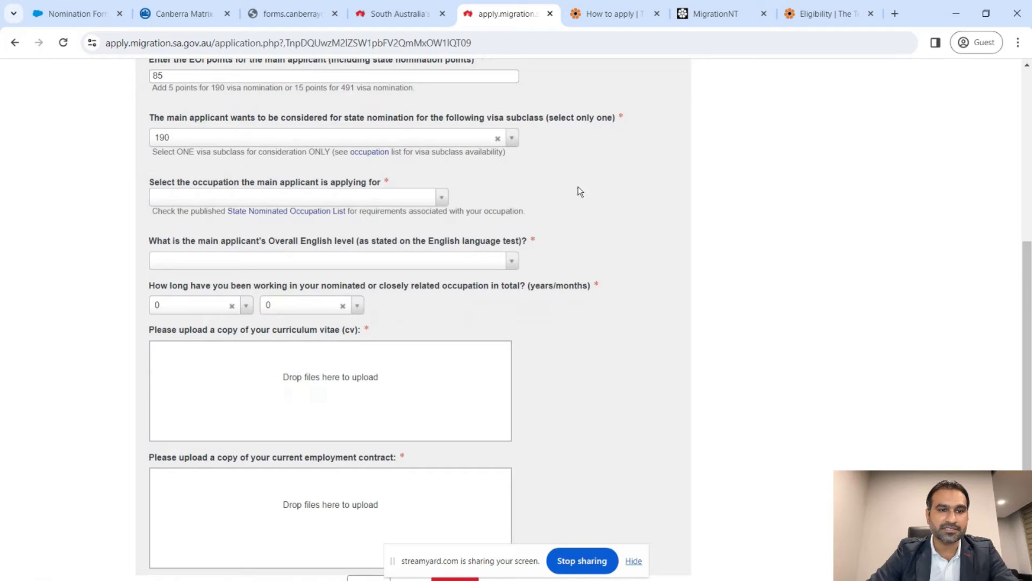
- Set occupation to 233512 - Mechanical Engineer and English level to Superior
{"action": "left_click", "coordinate": [435, 202]}
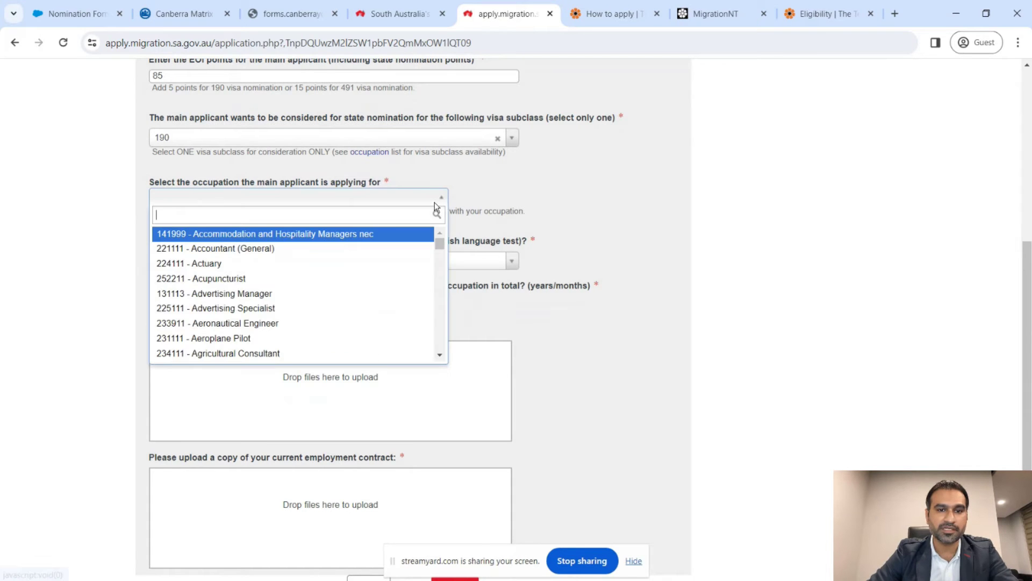
{"action": "type", "text": "mechan"}
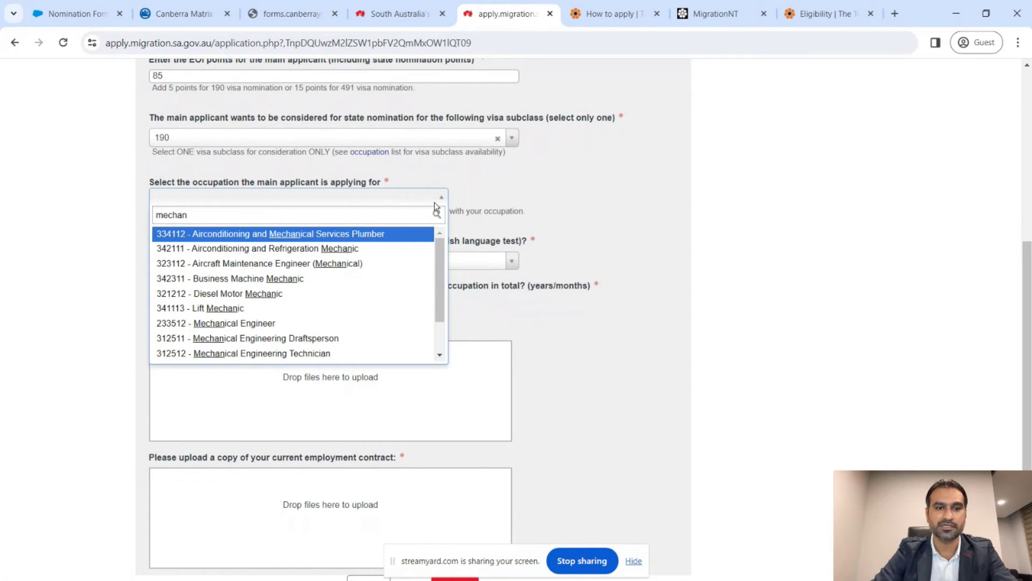
{"action": "type", "text": "ical e"}
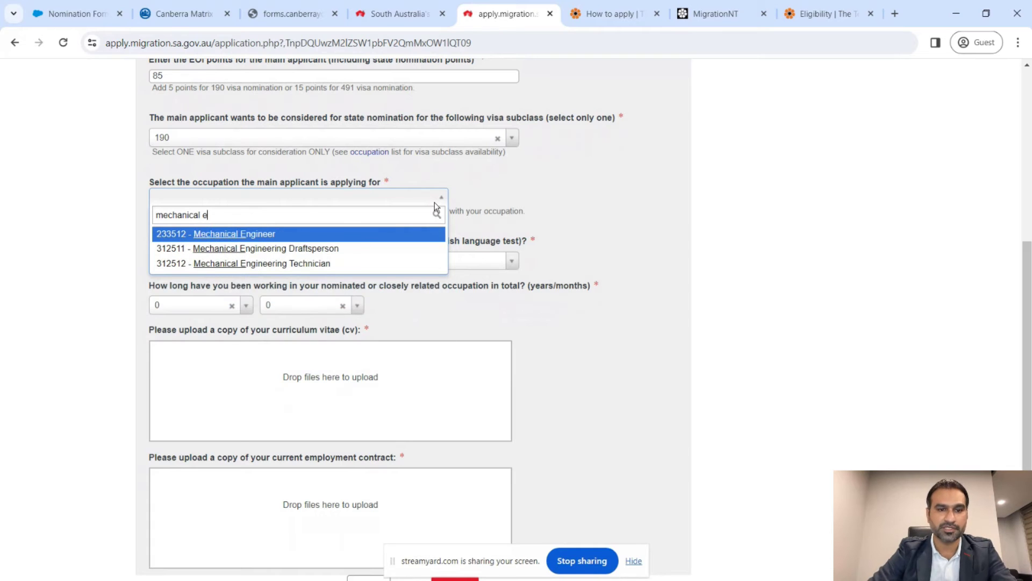
{"action": "left_click", "coordinate": [256, 235]}
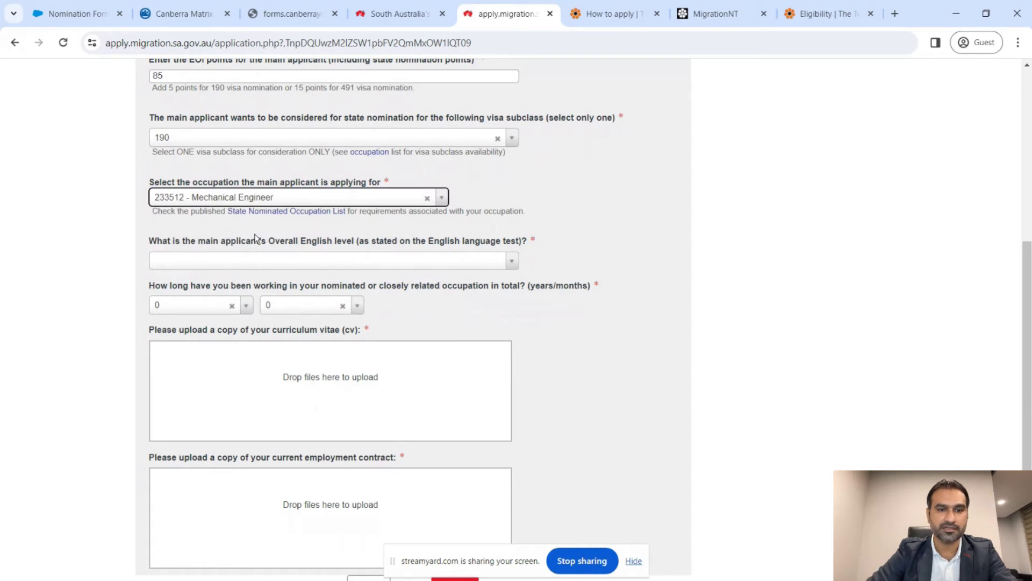
{"action": "left_click", "coordinate": [346, 266]}
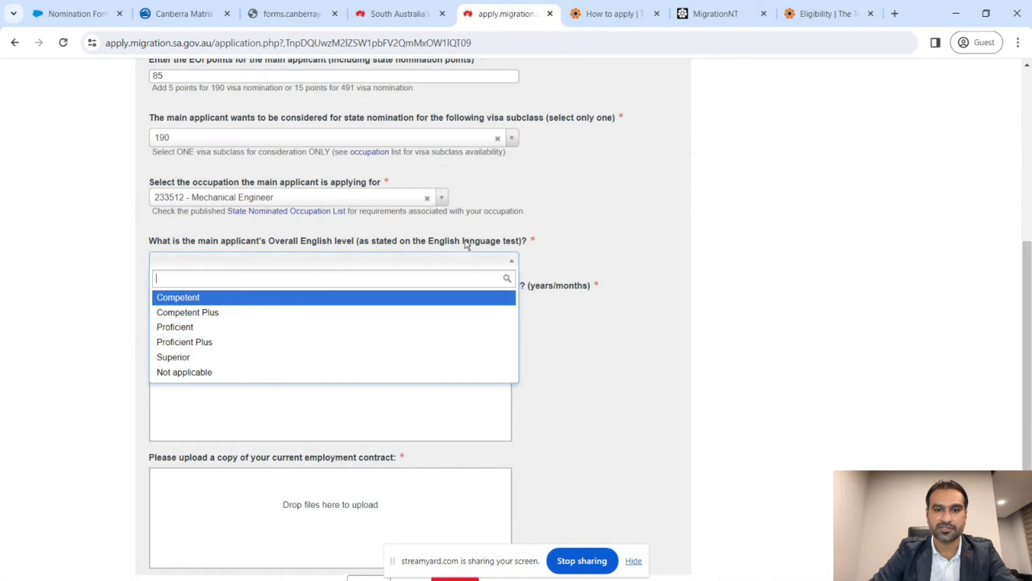
{"action": "left_click", "coordinate": [305, 361]}
- Set related work experience to 8 years and 1 month
{"action": "scroll", "coordinate": [624, 327], "scroll_direction": "down", "scroll_amount": 2}
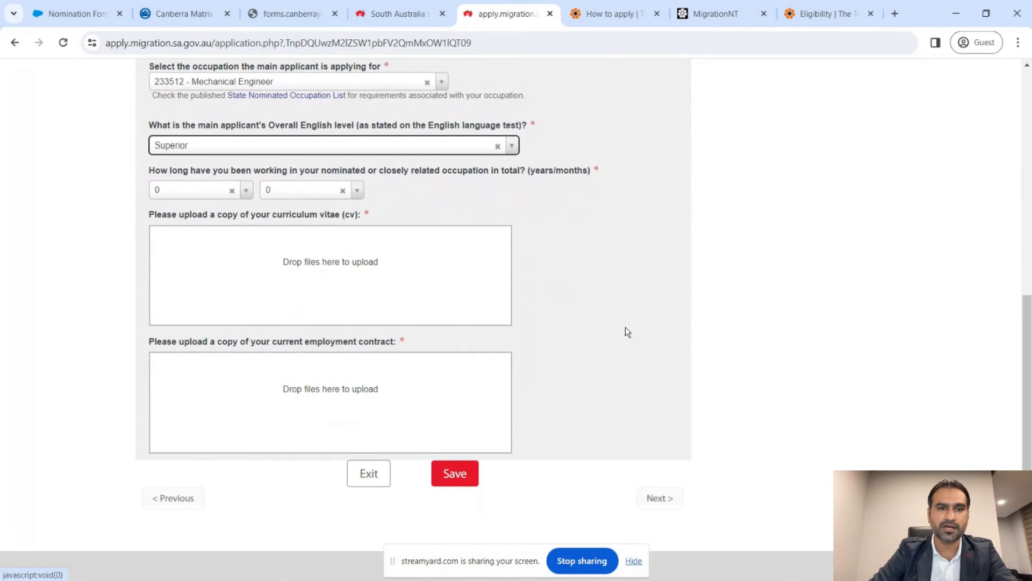
{"action": "left_click", "coordinate": [248, 192]}
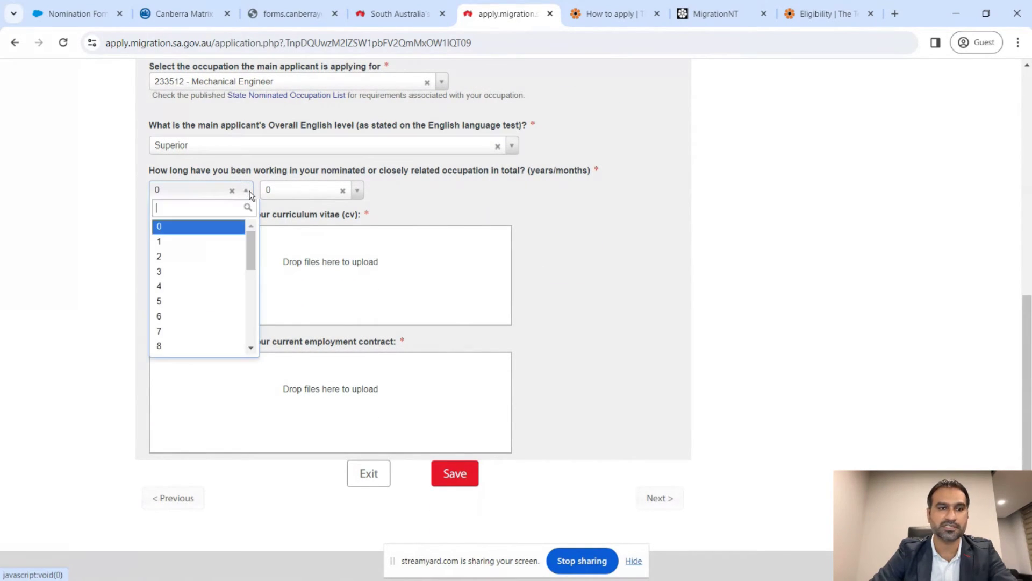
{"action": "left_click", "coordinate": [214, 345]}
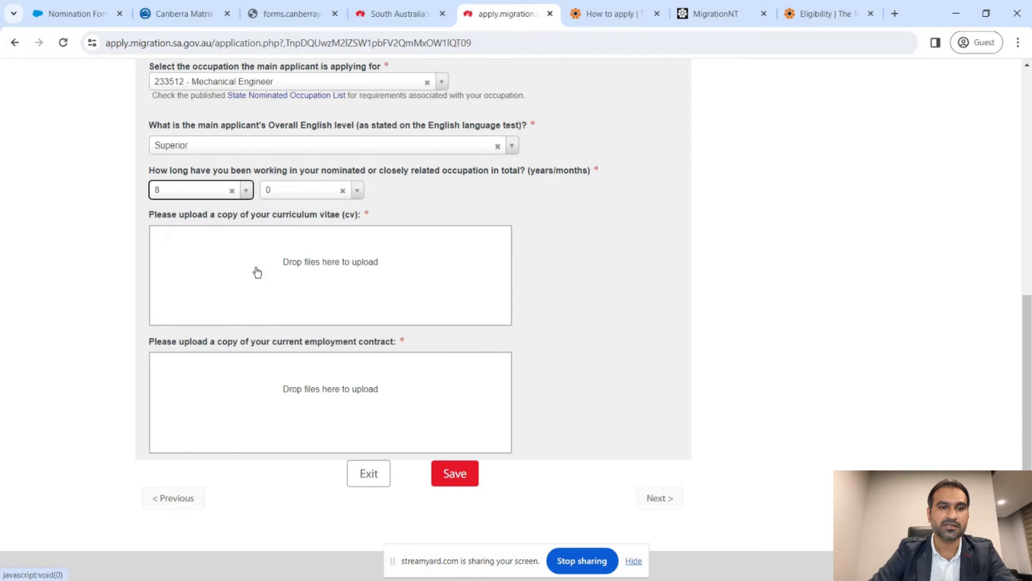
{"action": "left_click", "coordinate": [356, 192]}
{"action": "left_click", "coordinate": [329, 241]}
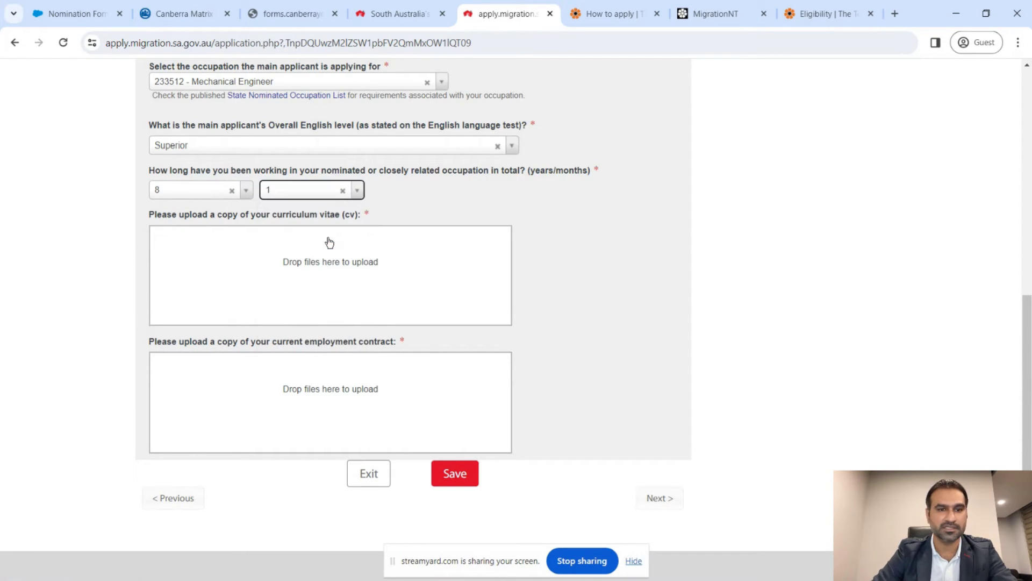
{"action": "left_click", "coordinate": [560, 256]}
{"action": "scroll", "coordinate": [560, 256], "scroll_direction": "down", "scroll_amount": 1}
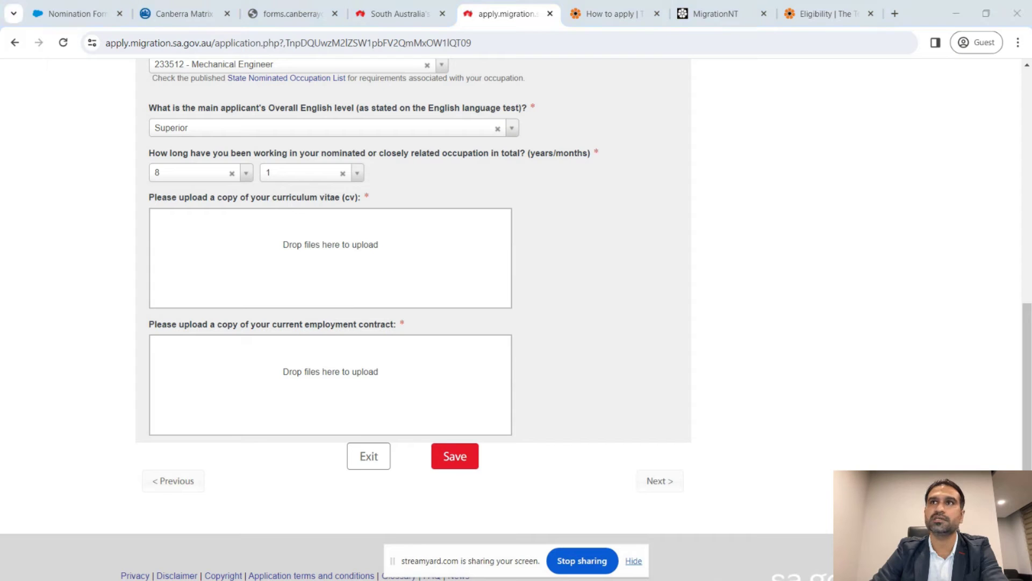
- Upload PA CV.pdf and the employment contract PDF, then save the application page
{"action": "left_click_drag", "start_coordinate": [1031, 290], "coordinate": [367, 276]}
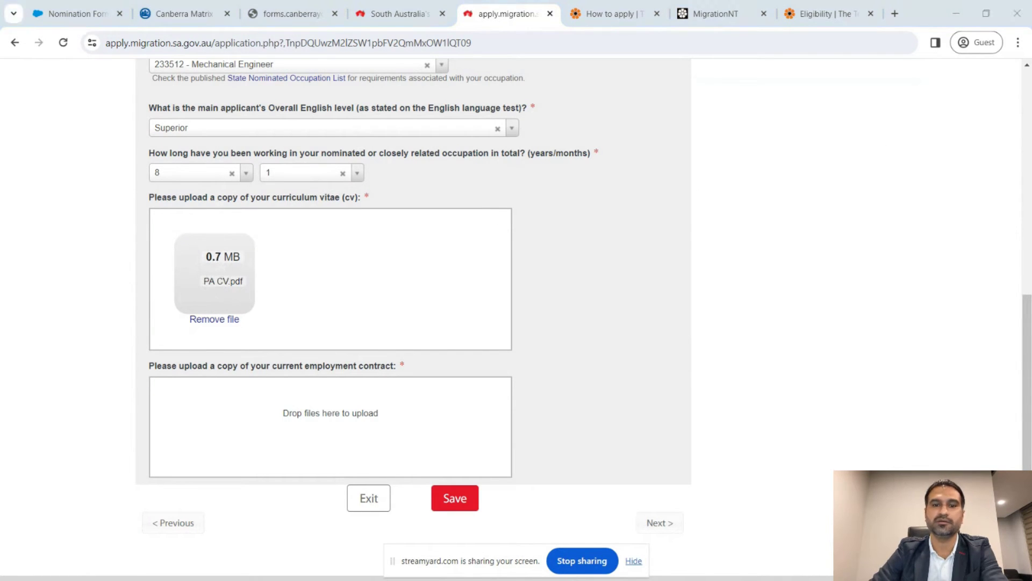
{"action": "left_click_drag", "start_coordinate": [806, 484], "coordinate": [349, 424]}
{"action": "scroll", "coordinate": [676, 401], "scroll_direction": "down", "scroll_amount": 1}
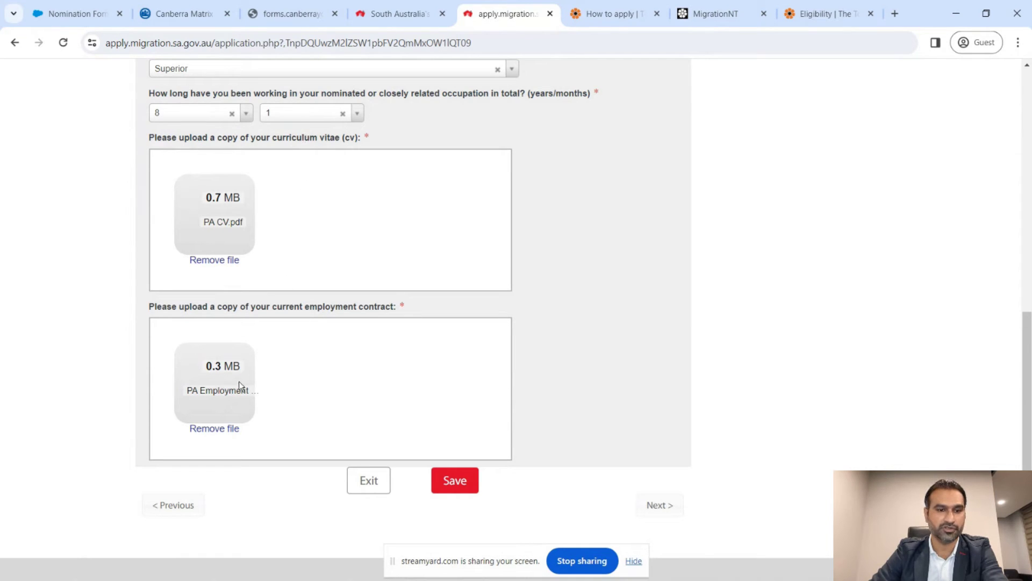
{"action": "left_click", "coordinate": [465, 486]}
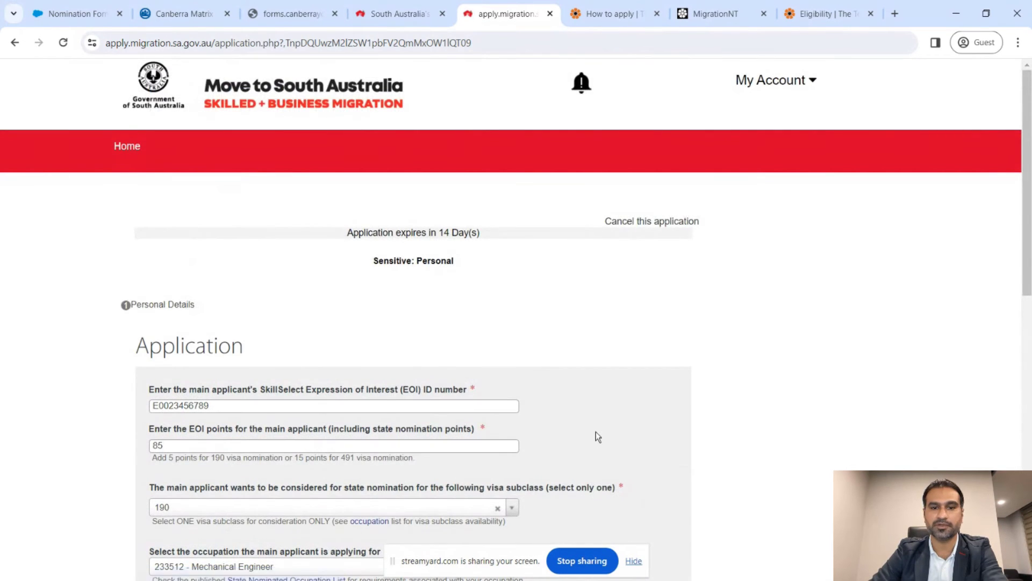
{"action": "scroll", "coordinate": [598, 436], "scroll_direction": "down", "scroll_amount": 6}
{"action": "scroll", "coordinate": [596, 437], "scroll_direction": "down", "scroll_amount": 5}
- Advance to Category Selection and set the pathway to Highly Skilled and Talented
{"action": "left_click", "coordinate": [656, 430]}
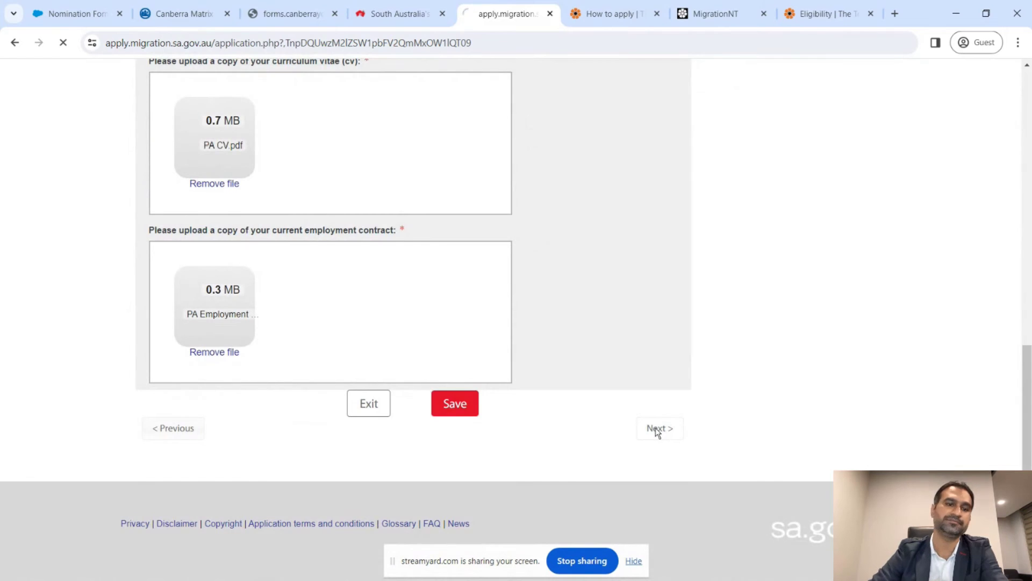
{"action": "scroll", "coordinate": [652, 311], "scroll_direction": "down", "scroll_amount": 3}
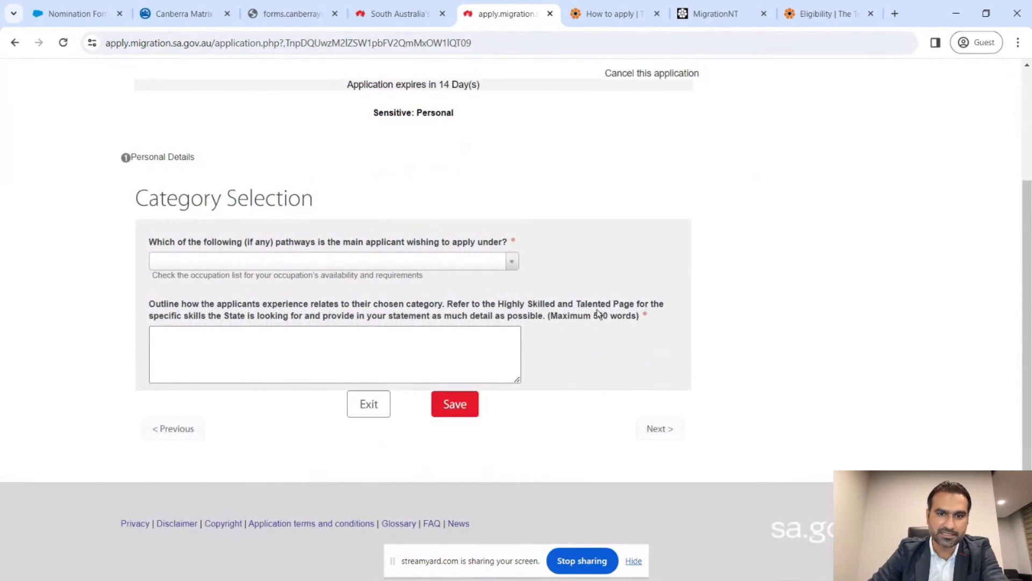
{"action": "left_click", "coordinate": [495, 269]}
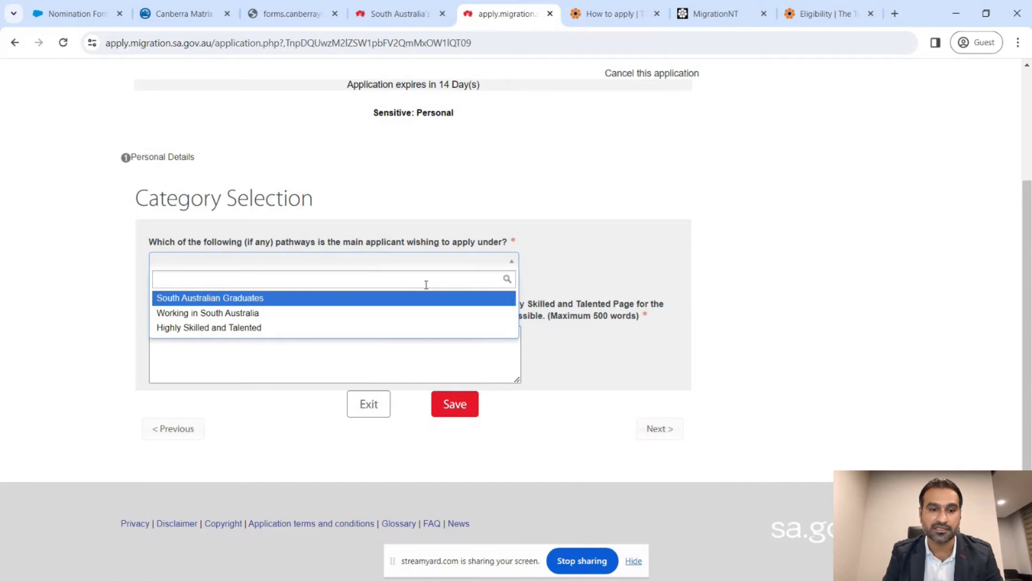
{"action": "left_click", "coordinate": [373, 335]}
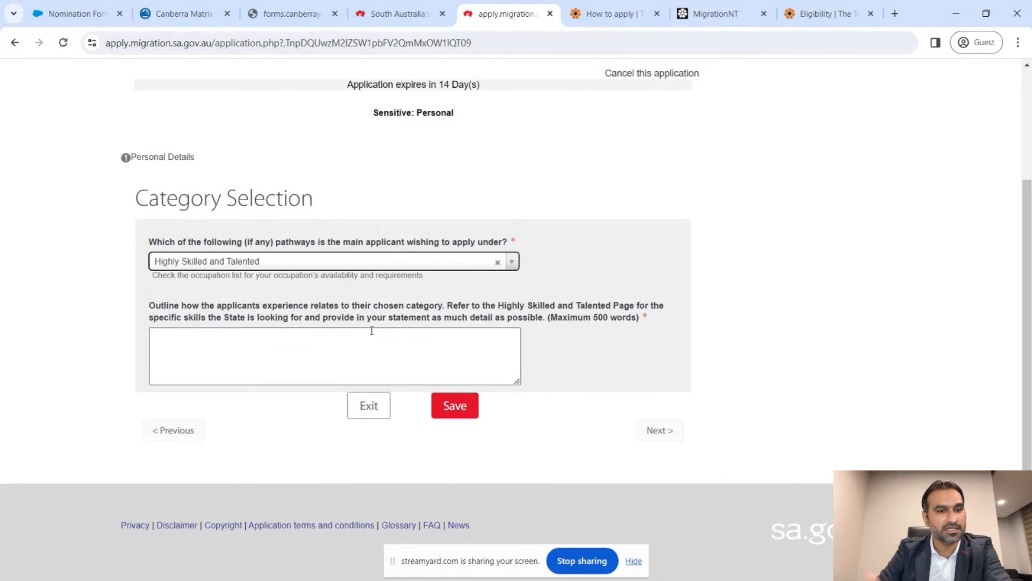
{"action": "left_click", "coordinate": [418, 326]}
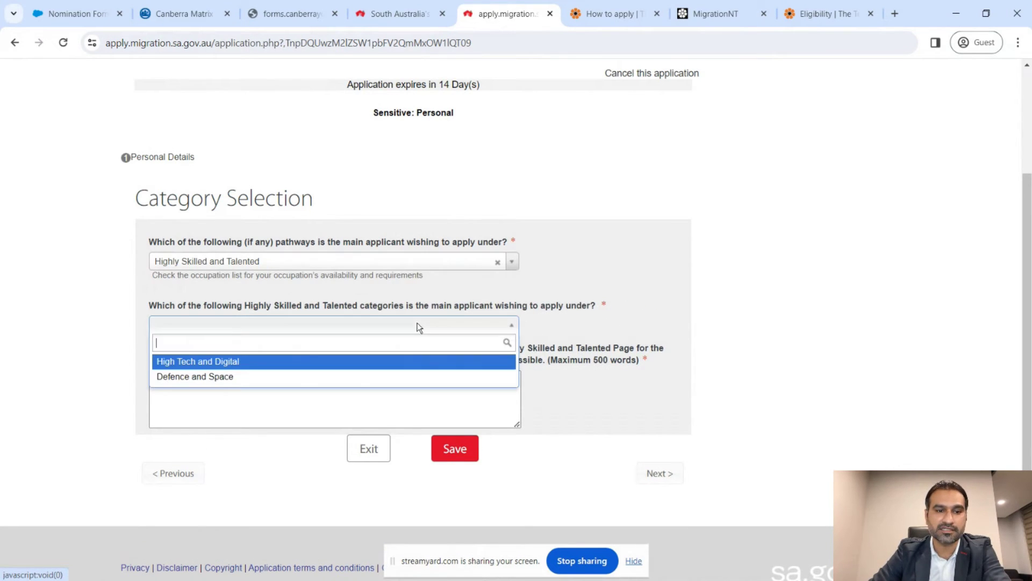
- Select Defence and Space as the Highly Skilled and Talented category
{"action": "left_click", "coordinate": [231, 378]}
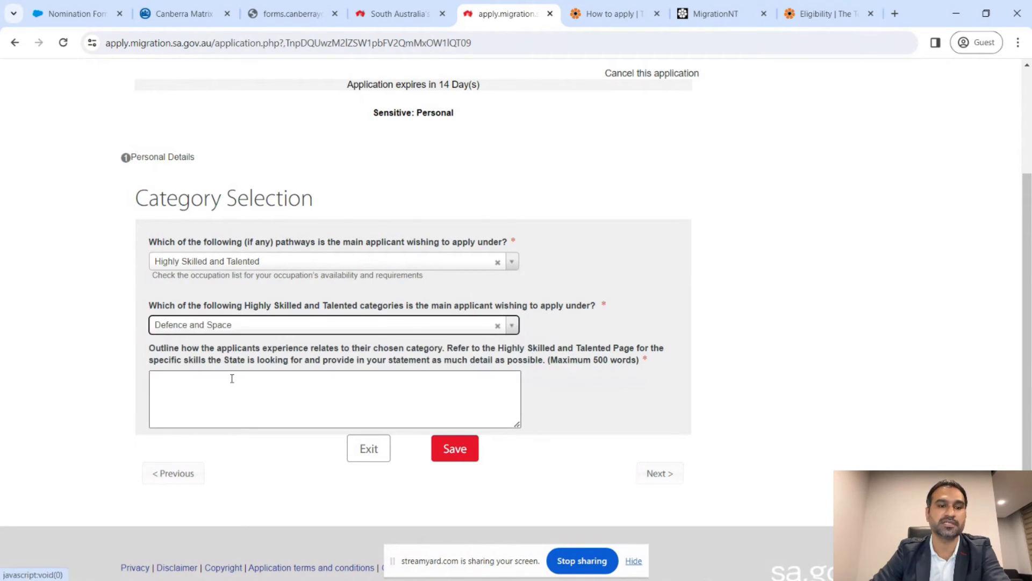
{"action": "left_click", "coordinate": [285, 376]}
{"action": "scroll", "coordinate": [286, 378], "scroll_direction": "down", "scroll_amount": 1}
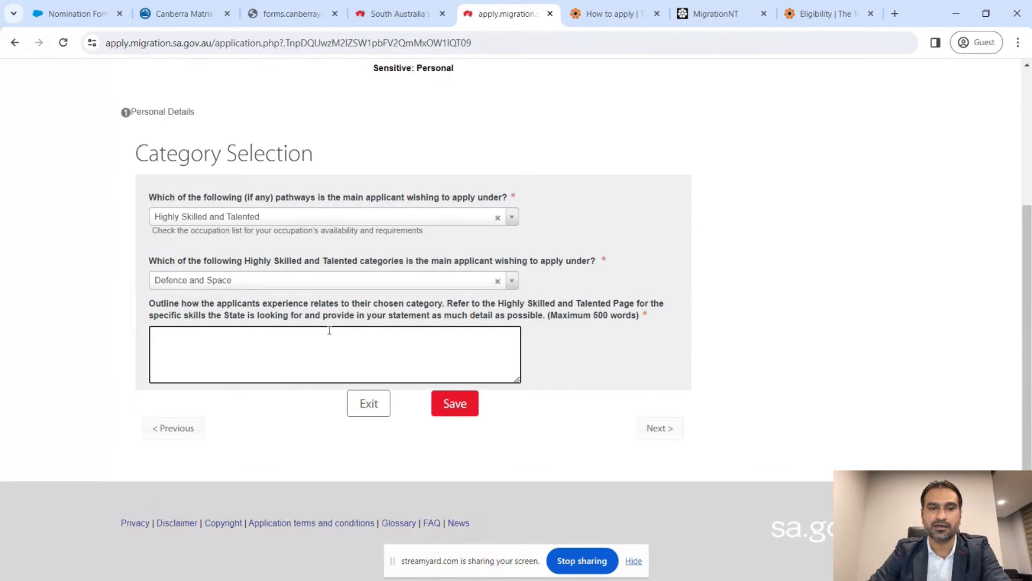
{"action": "left_click", "coordinate": [228, 283]}
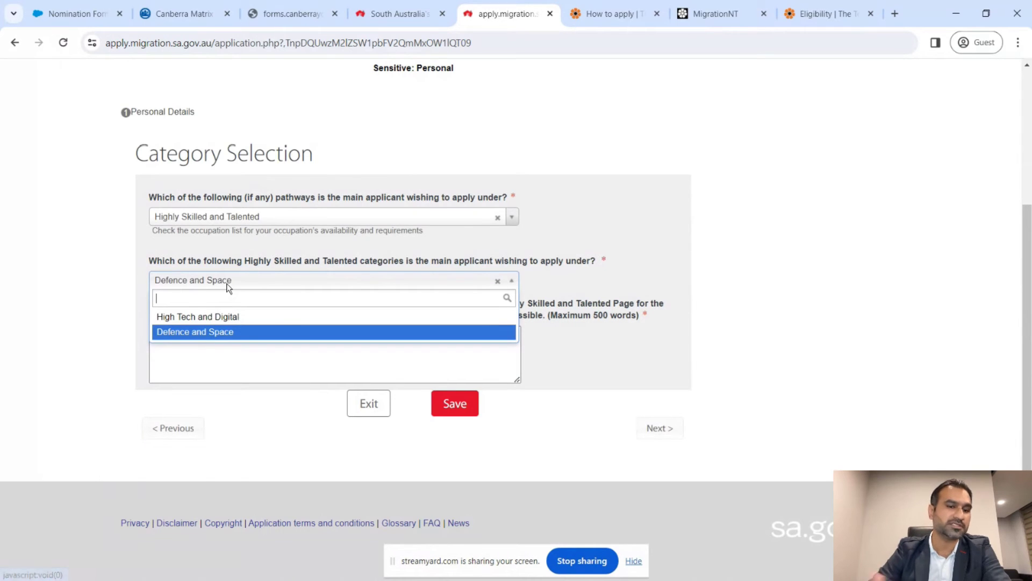
{"action": "left_click", "coordinate": [235, 332]}
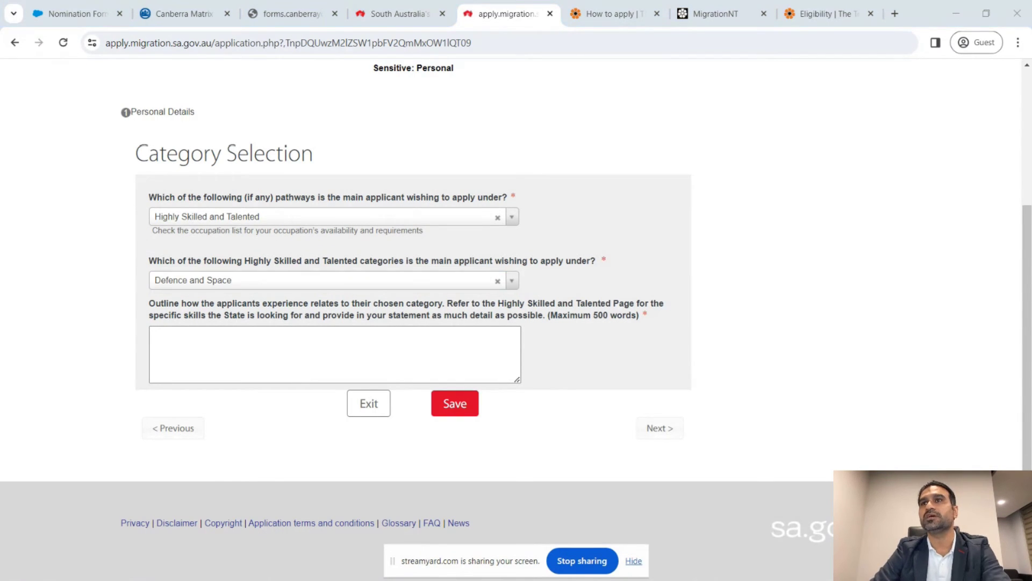
- Copy the sample write-up from Notepad into the experience outline
{"action": "key", "text": "alt+Tab"}
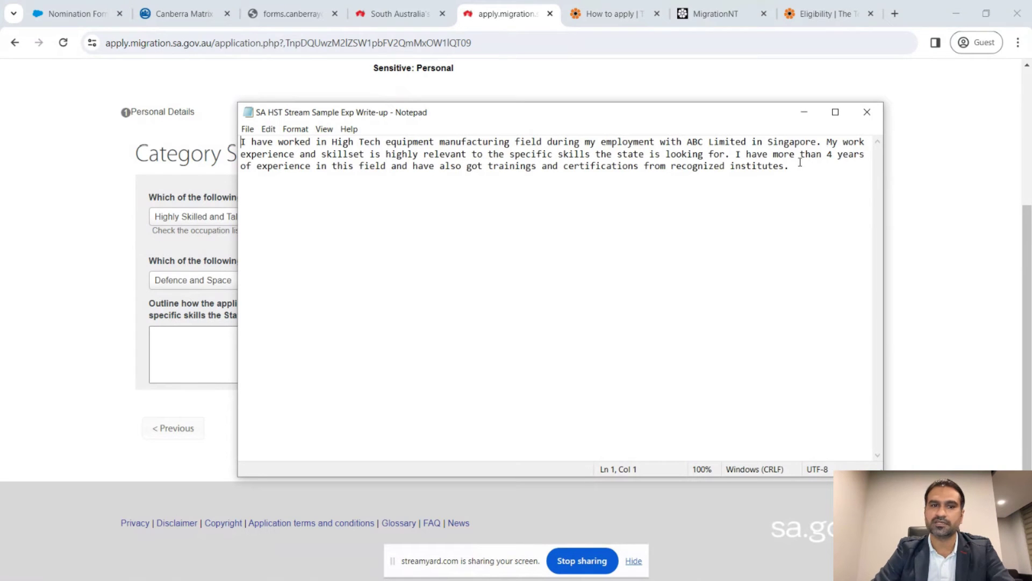
{"action": "left_click_drag", "start_coordinate": [794, 168], "coordinate": [244, 144]}
{"action": "key", "text": "ctrl+c"}
{"action": "left_click", "coordinate": [161, 344]}
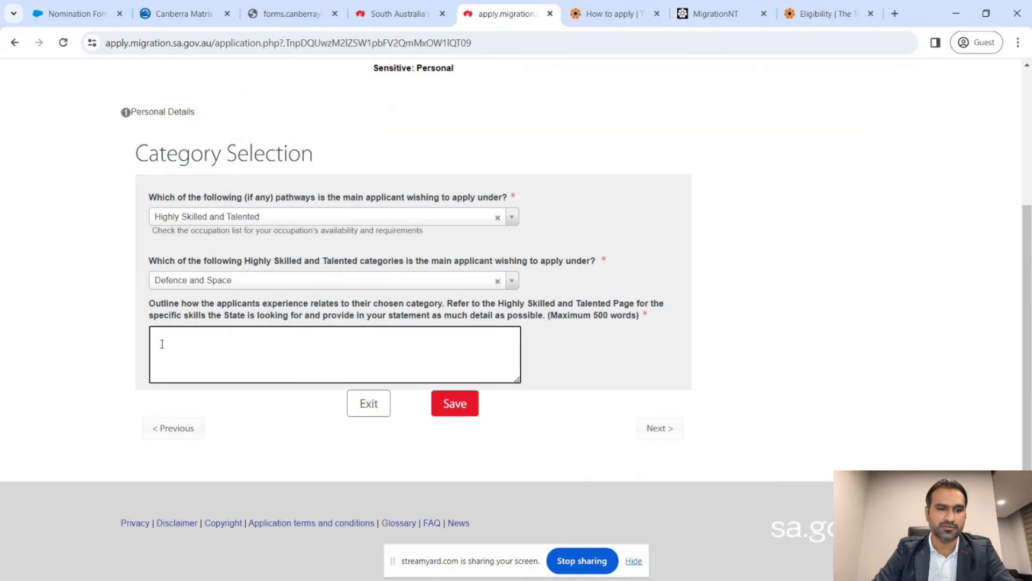
{"action": "key", "text": "ctrl+v"}
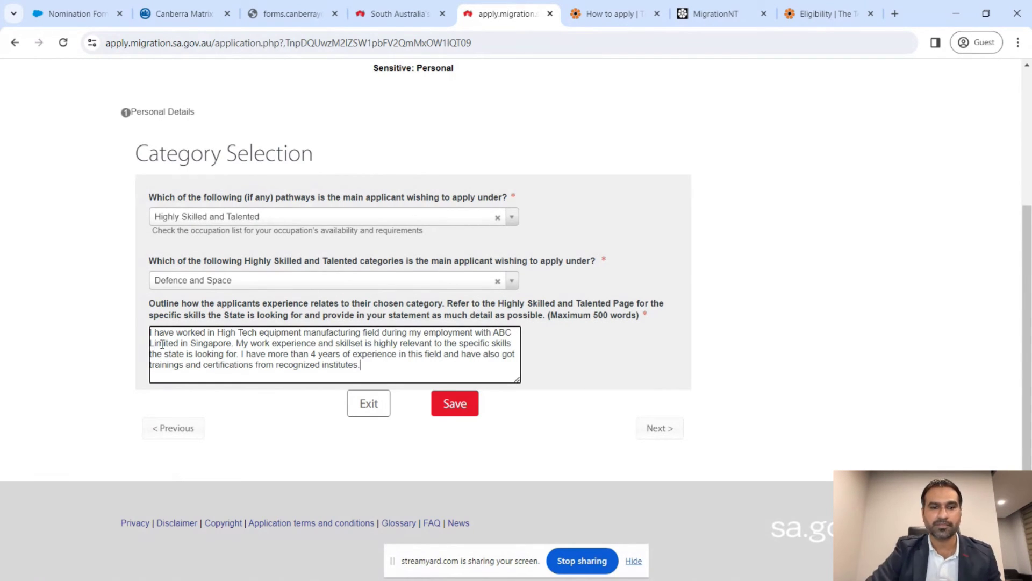
- Change the category to High Tech and Digital
{"action": "left_click", "coordinate": [266, 282]}
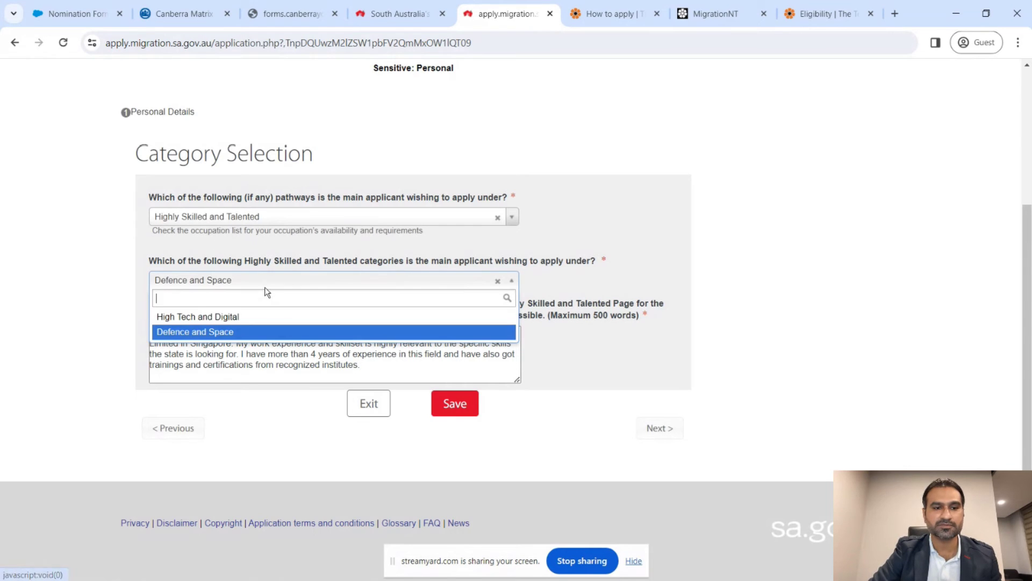
{"action": "left_click", "coordinate": [265, 319]}
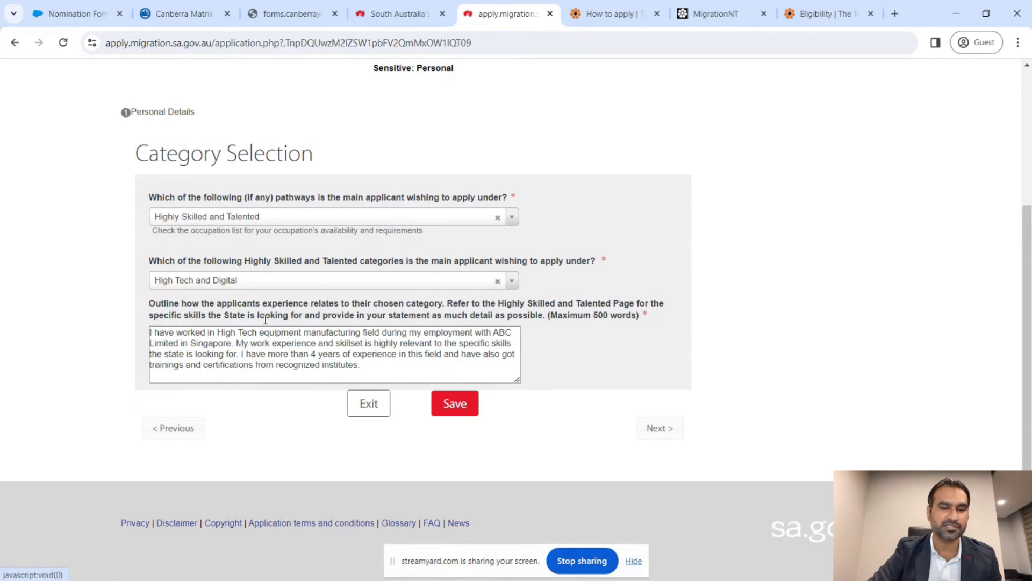
{"action": "left_click", "coordinate": [261, 342]}
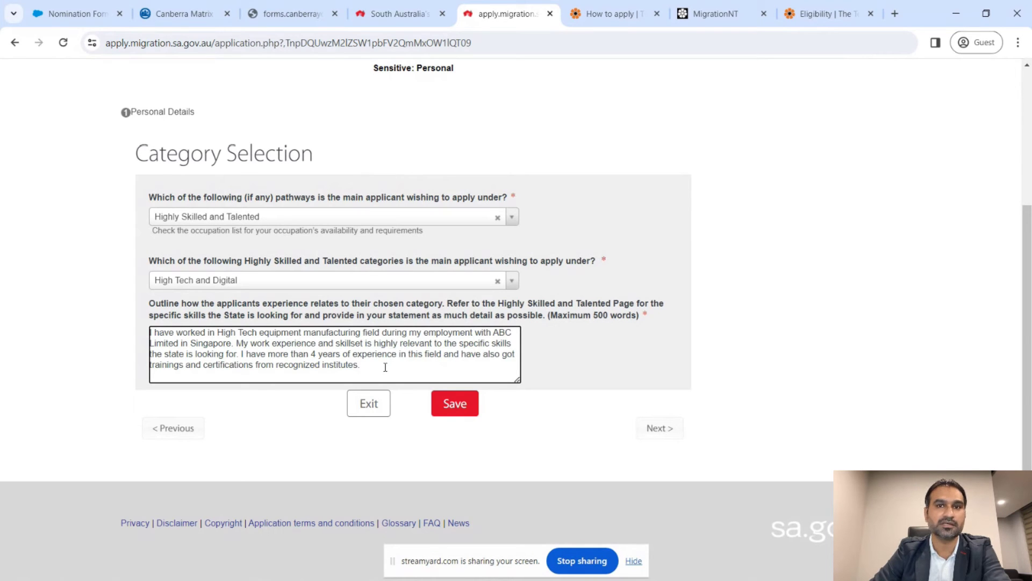
- Enter the qualification 'Mechanical Engineering' with level Bachelor Degree
{"action": "left_click", "coordinate": [661, 429]}
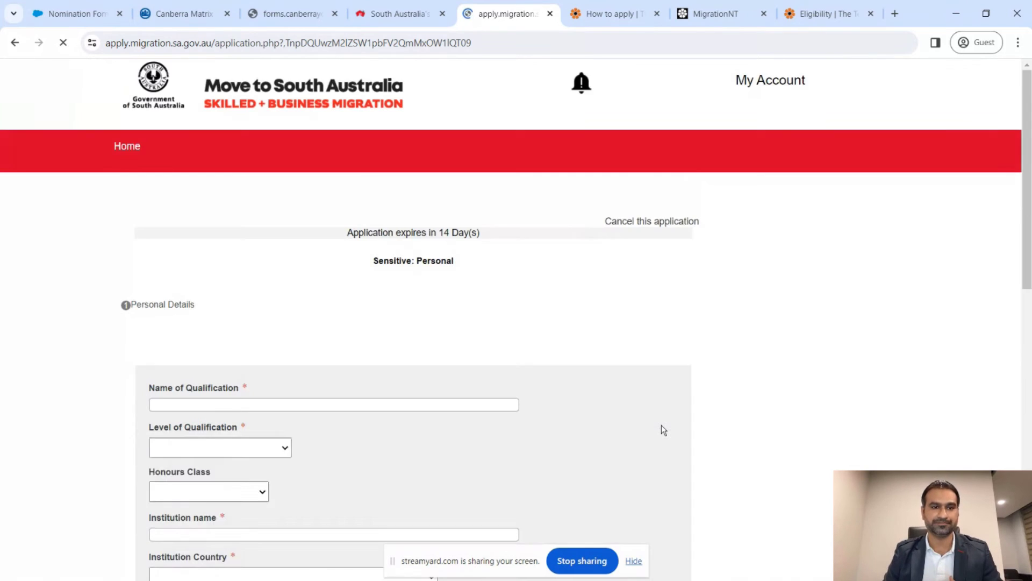
{"action": "scroll", "coordinate": [663, 430], "scroll_direction": "down", "scroll_amount": 3}
{"action": "scroll", "coordinate": [663, 430], "scroll_direction": "down", "scroll_amount": 2}
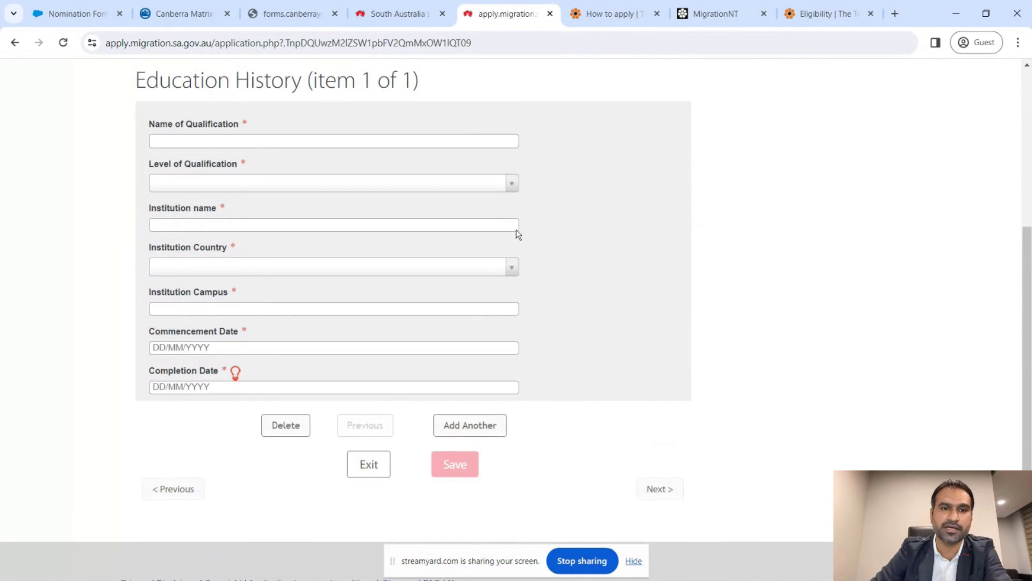
{"action": "left_click", "coordinate": [461, 138]}
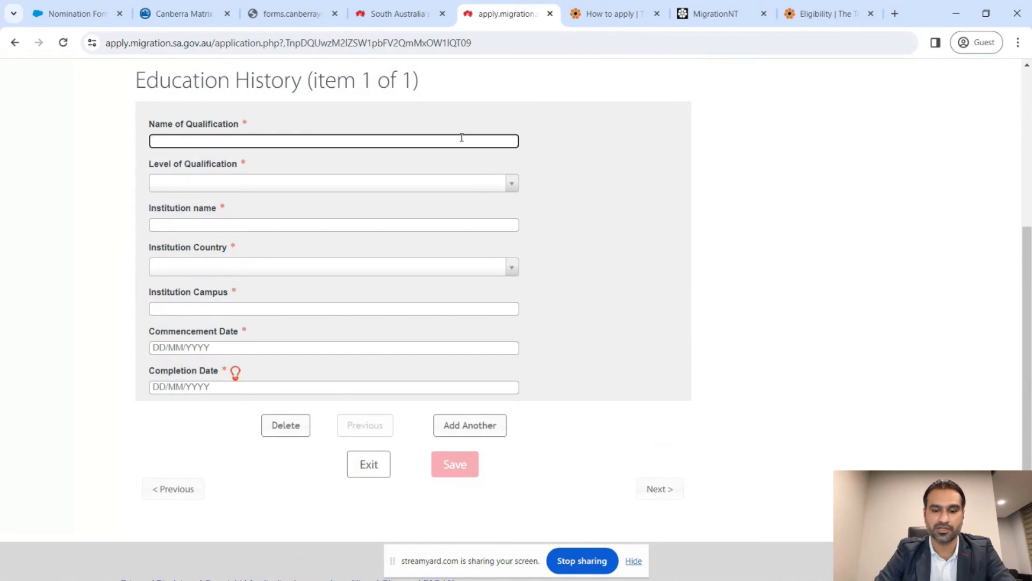
{"action": "type", "text": "Mechnai"}
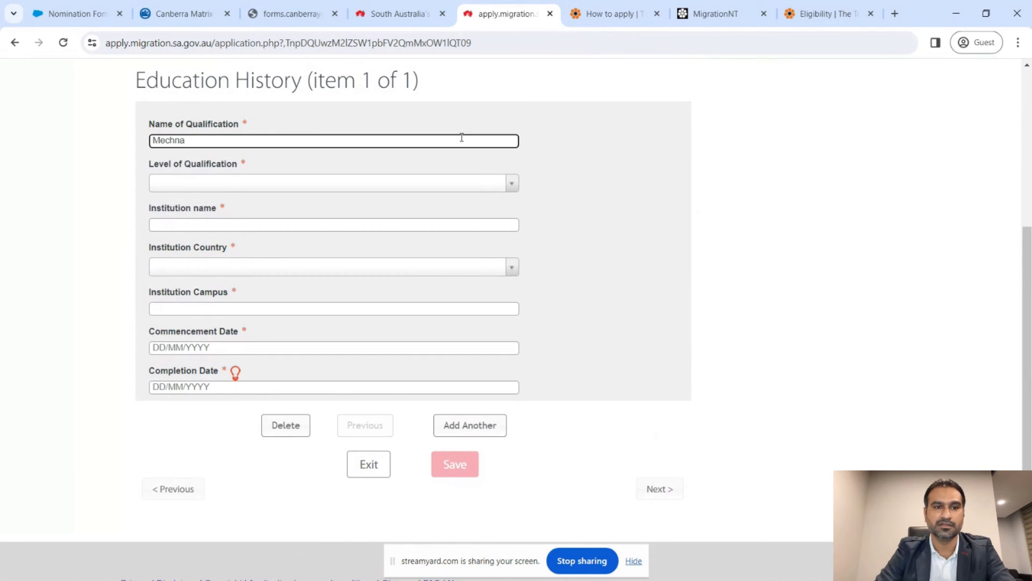
{"action": "key", "text": "BackSpace"}
{"action": "type", "text": "anical Engine"}
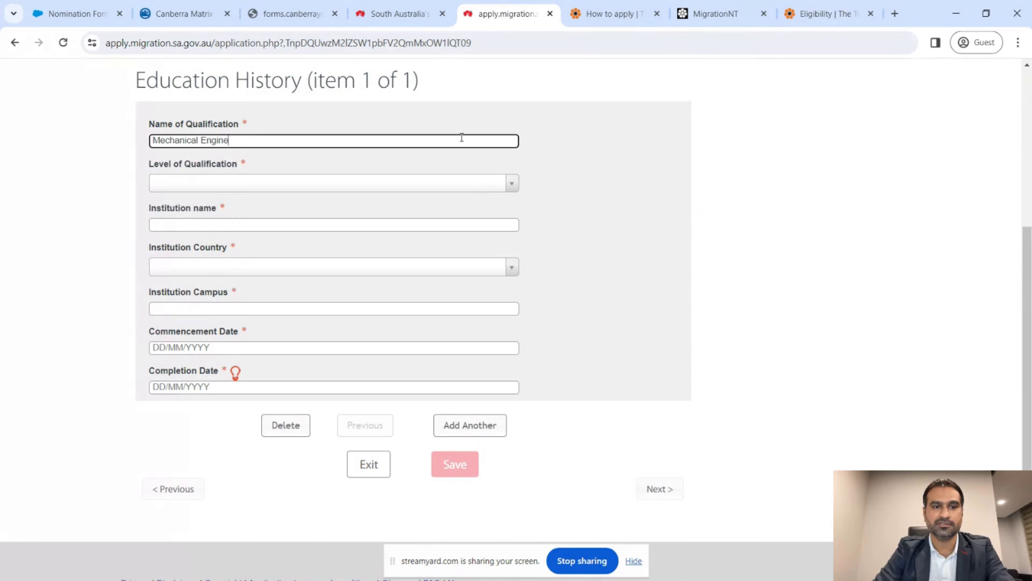
{"action": "type", "text": "ering"}
{"action": "key", "text": "Tab"}
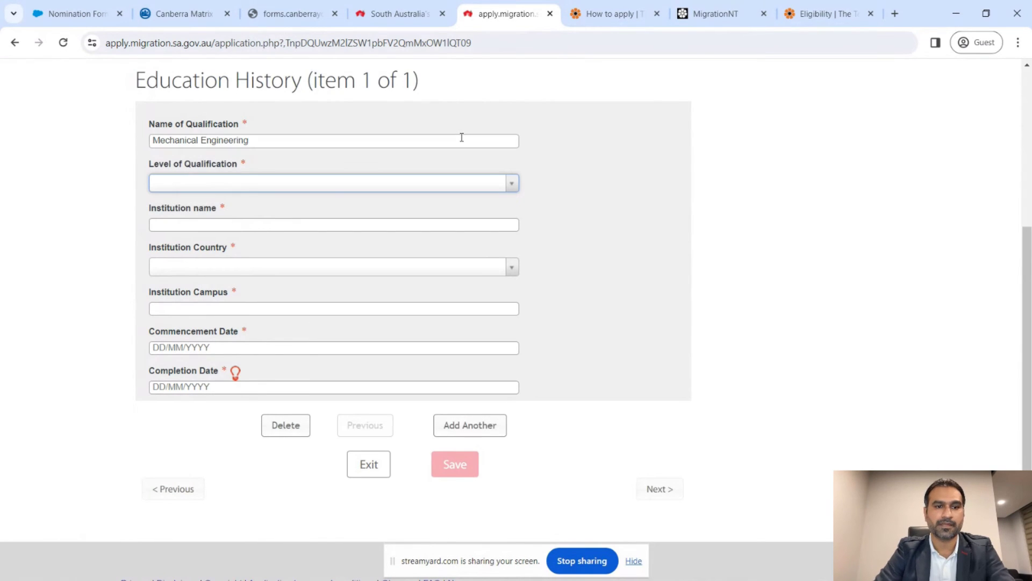
{"action": "type", "text": "b"}
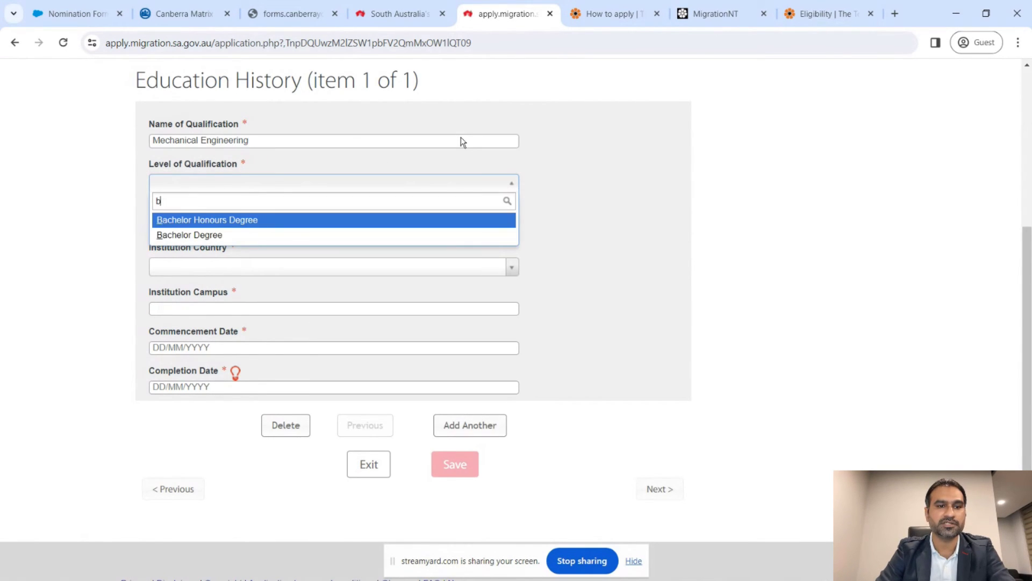
{"action": "key", "text": "Down"}
{"action": "key", "text": "Return"}
- Enter institution ABC Engineering University, country PHILIPPINES, campus 'Manila Campus'
{"action": "key", "text": "Tab"}
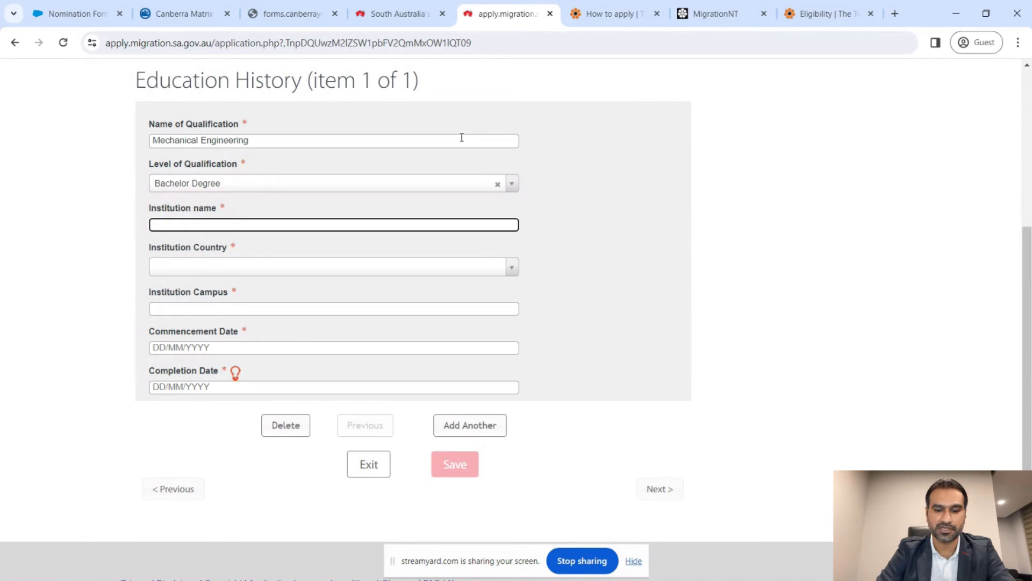
{"action": "type", "text": "ABC "}
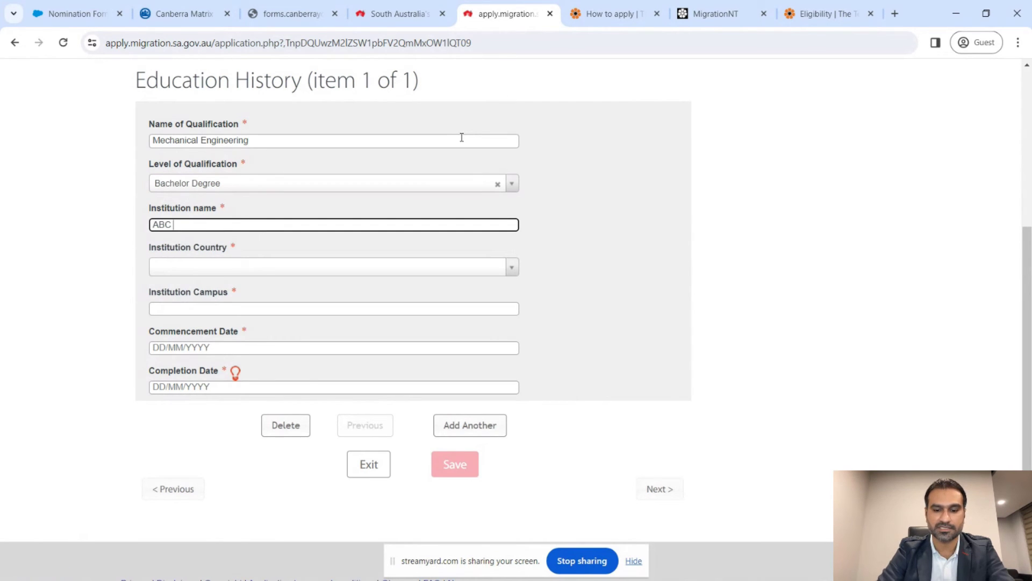
{"action": "type", "text": "Engineeri"}
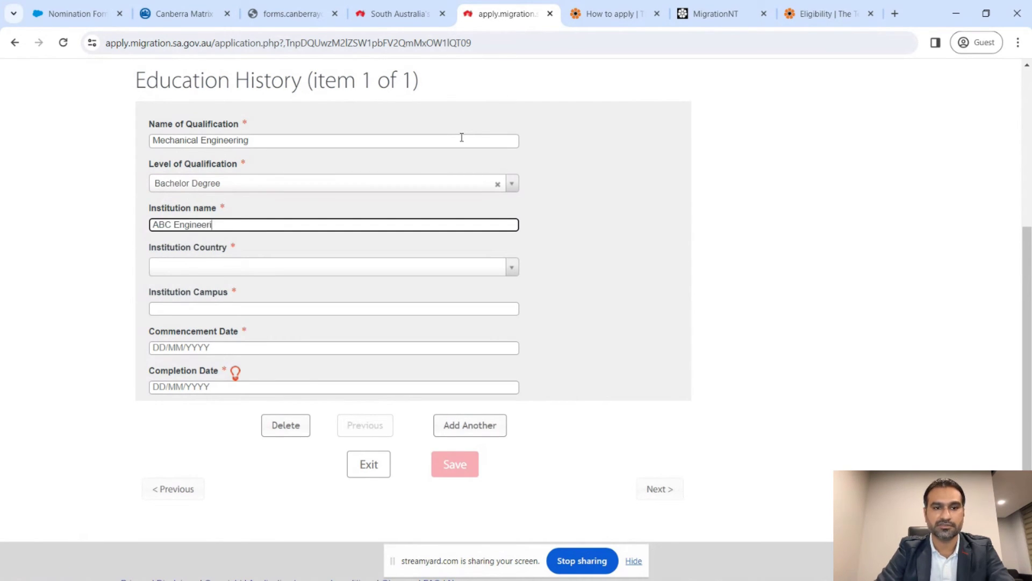
{"action": "type", "text": "ng Univer"}
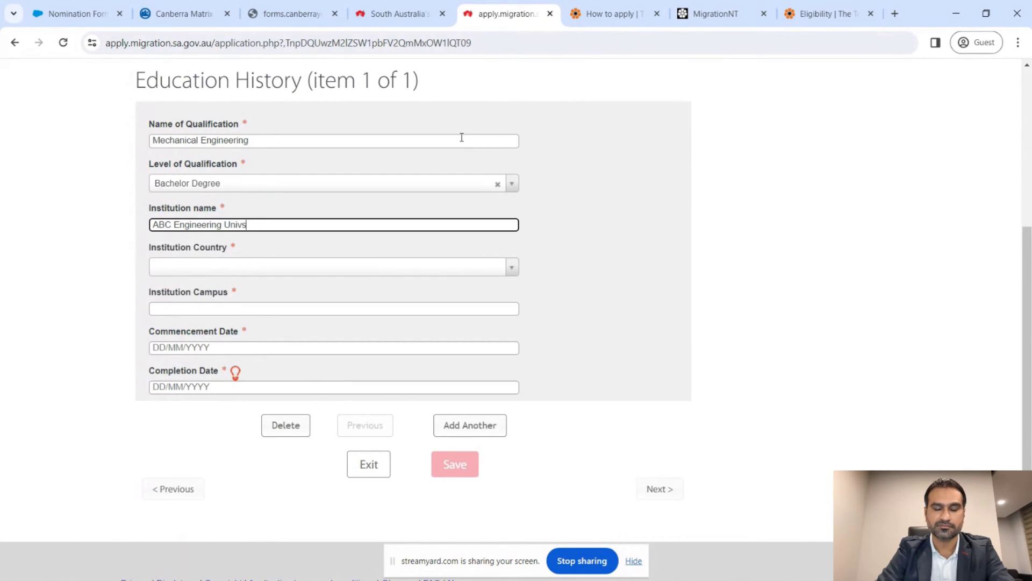
{"action": "type", "text": "sity"}
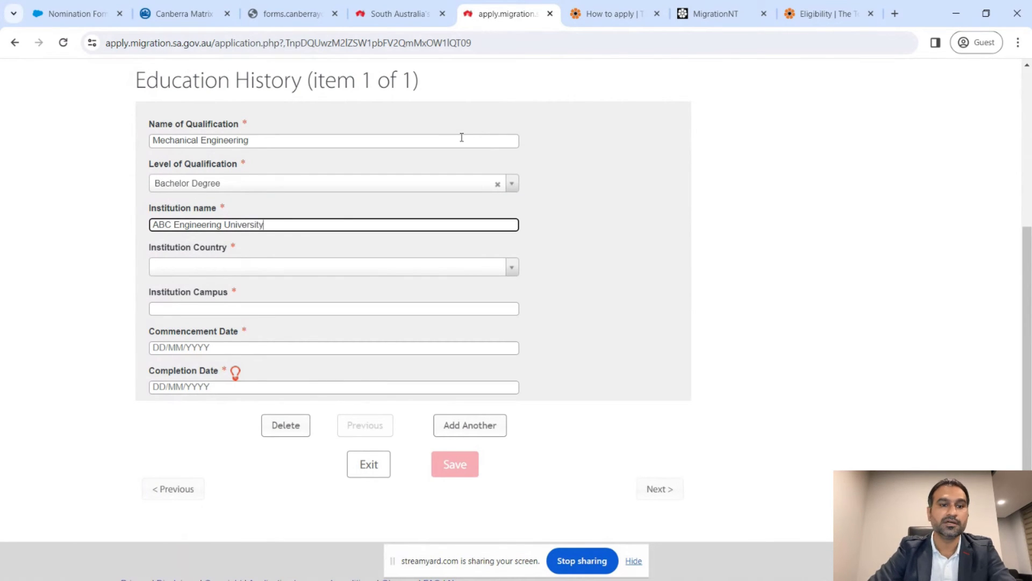
{"action": "scroll", "coordinate": [460, 140], "scroll_direction": "down", "scroll_amount": 1}
{"action": "left_click", "coordinate": [365, 211]}
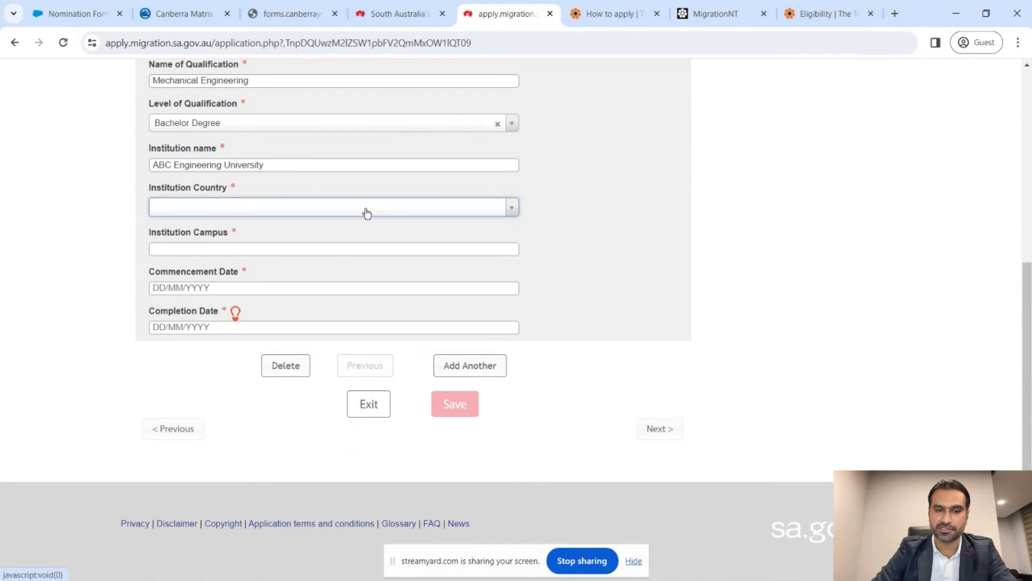
{"action": "type", "text": "ph"}
{"action": "key", "text": "Return"}
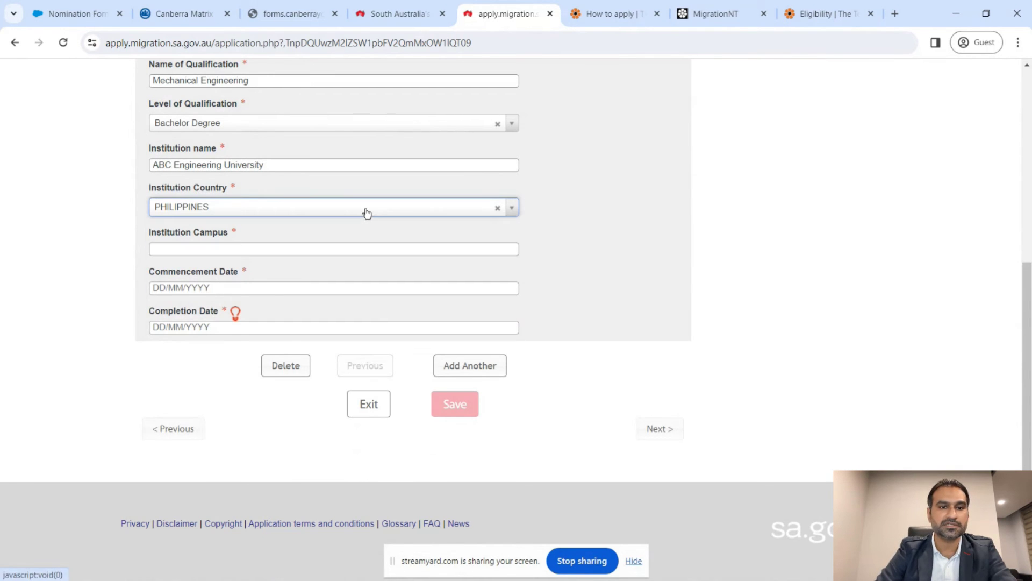
{"action": "left_click", "coordinate": [331, 248]}
{"action": "type", "text": "Mani"}
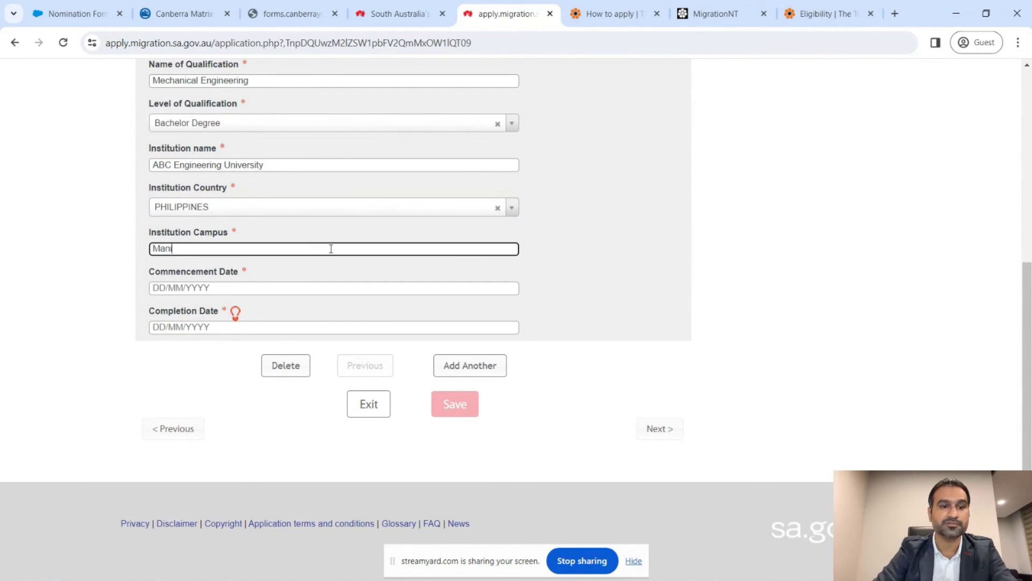
{"action": "type", "text": "la Campus"}
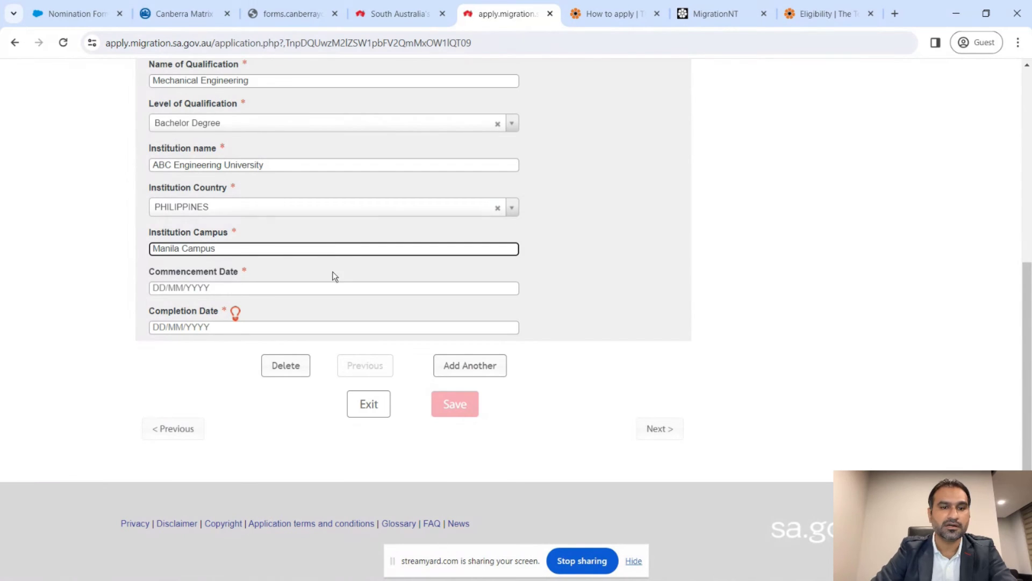
- Set the study dates from 01/09/2011 to 30/08/2015
{"action": "left_click", "coordinate": [333, 287]}
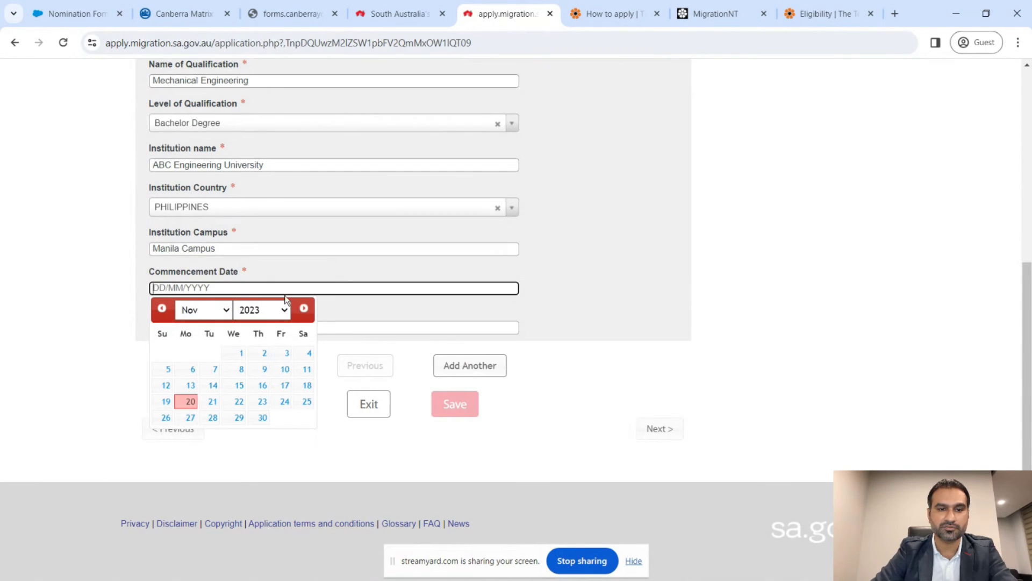
{"action": "type", "text": "01"}
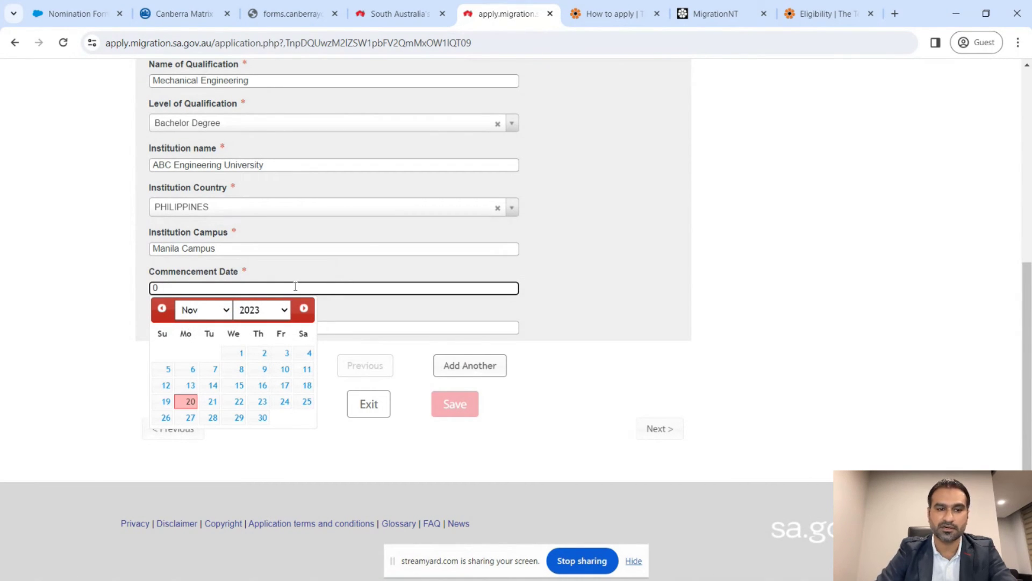
{"action": "key", "text": "BackSpace"}
{"action": "type", "text": "01/09"}
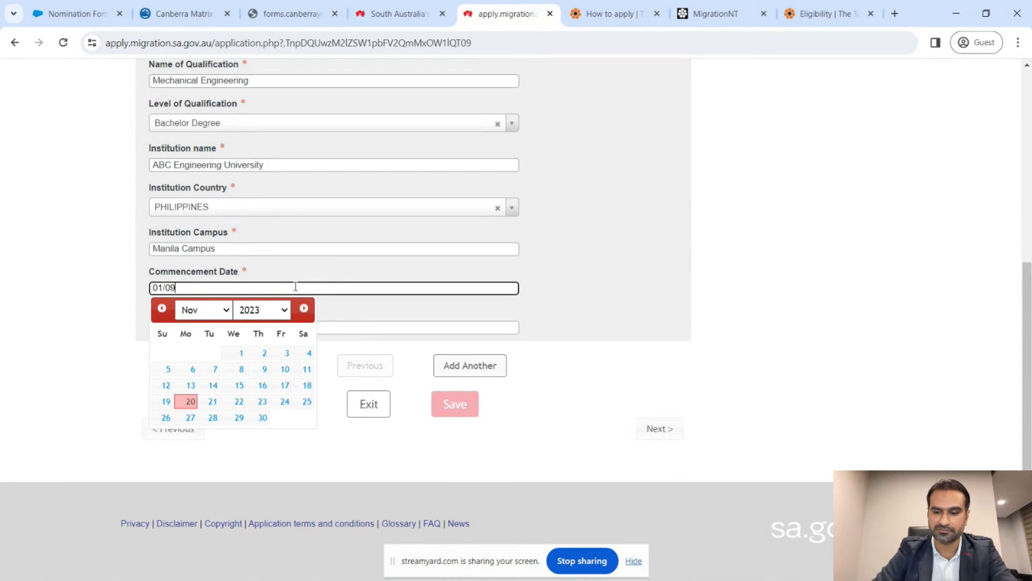
{"action": "type", "text": "/"}
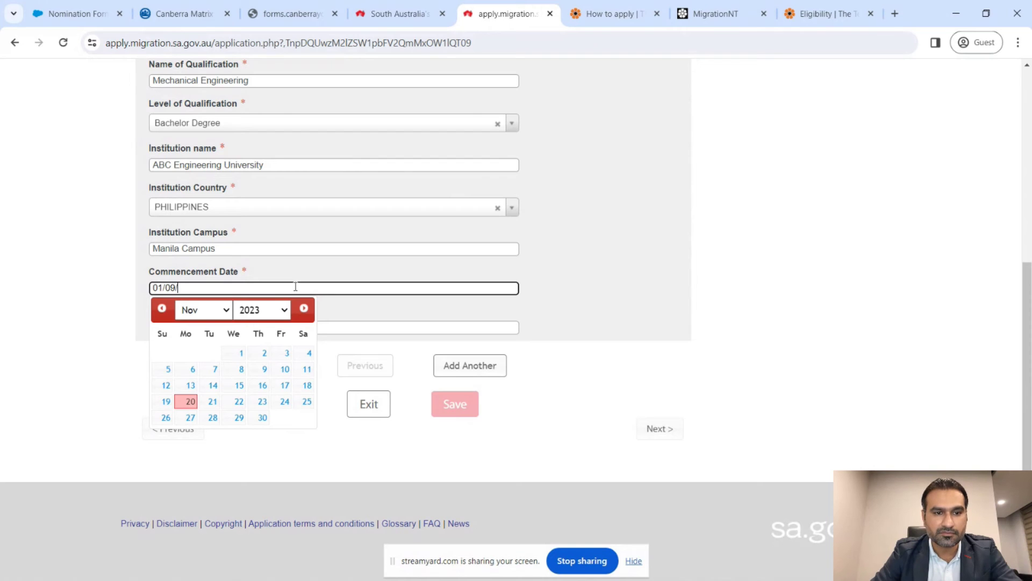
{"action": "type", "text": "2011"}
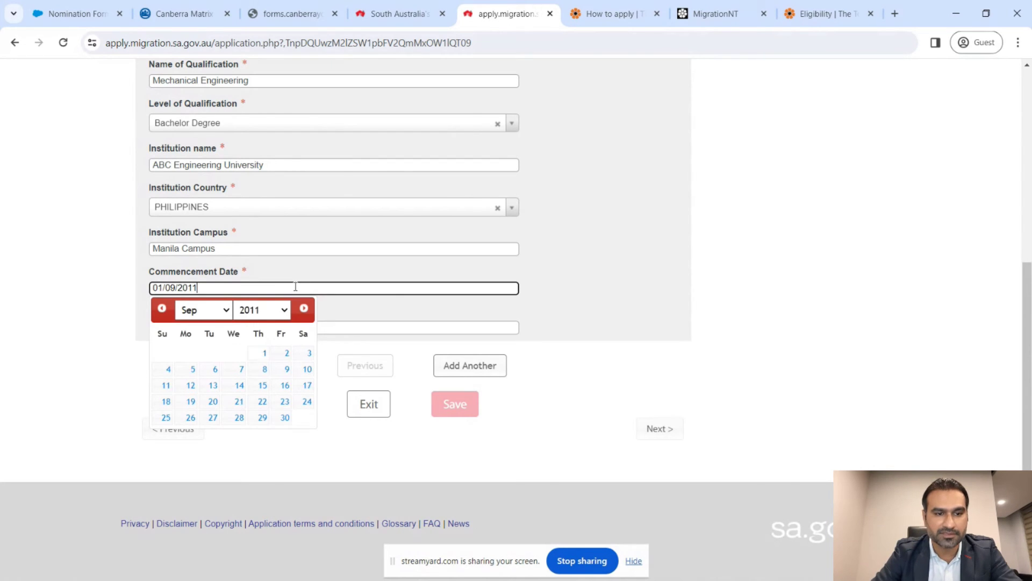
{"action": "key", "text": "Tab"}
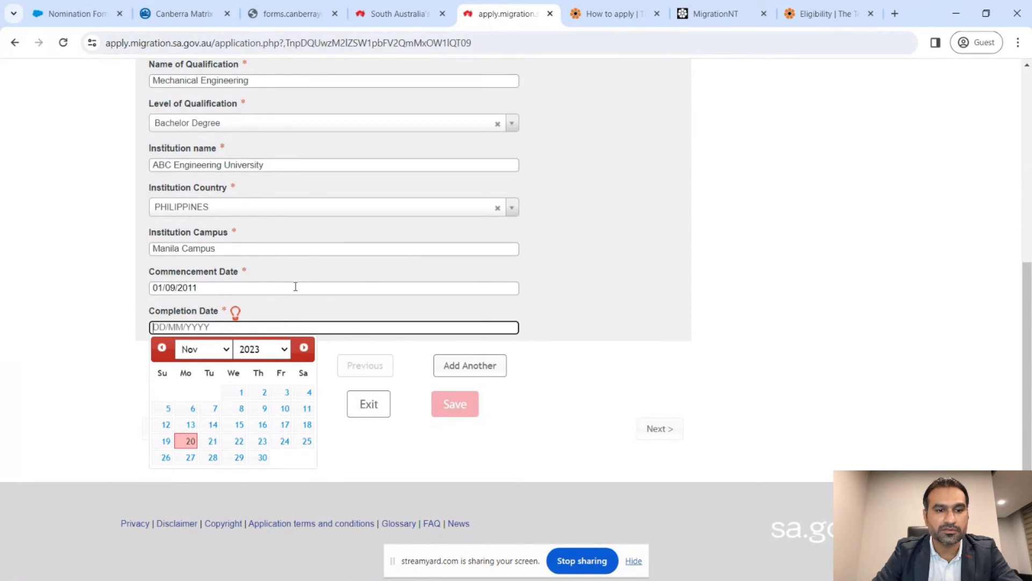
{"action": "type", "text": "30/09"}
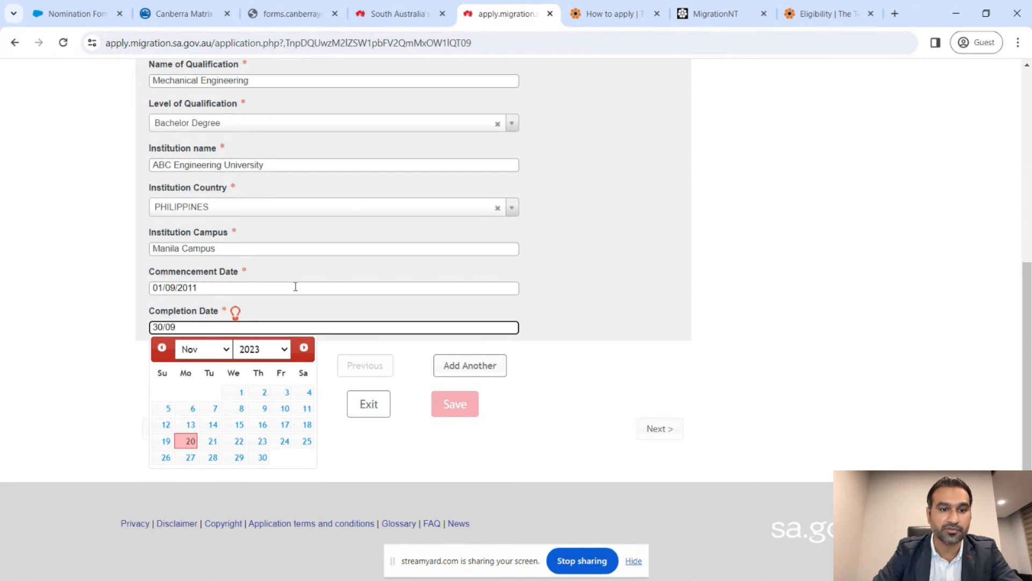
{"action": "key", "text": "BackSpace"}
{"action": "type", "text": "8/2015"}
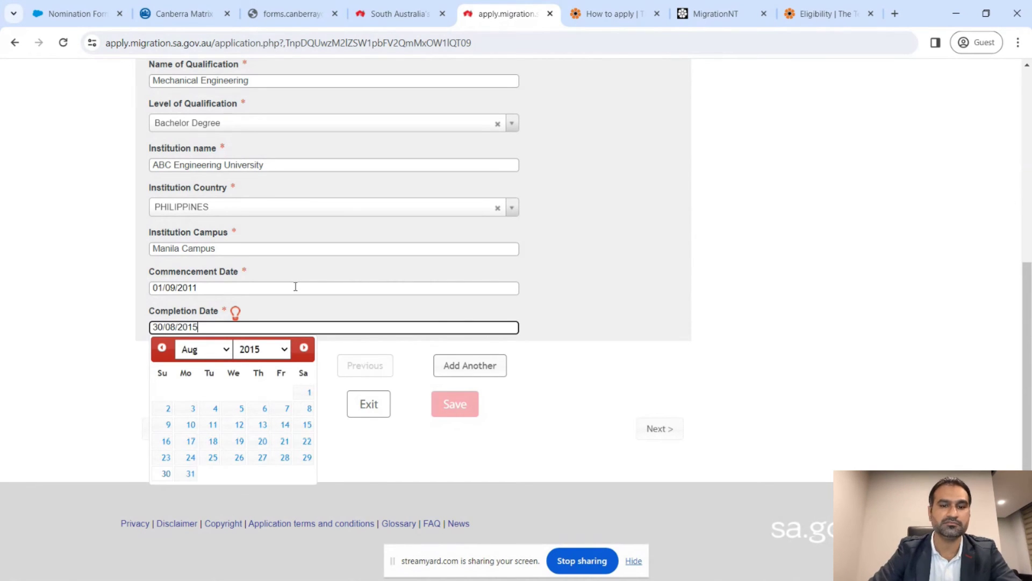
{"action": "left_click", "coordinate": [615, 398]}
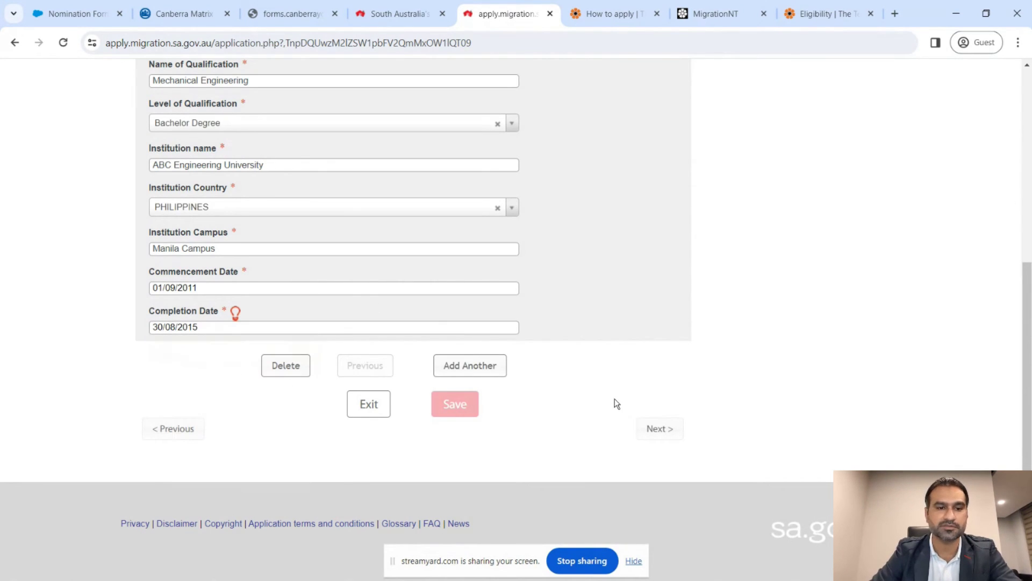
{"action": "scroll", "coordinate": [607, 355], "scroll_direction": "up", "scroll_amount": 2}
{"action": "scroll", "coordinate": [607, 345], "scroll_direction": "down", "scroll_amount": 1}
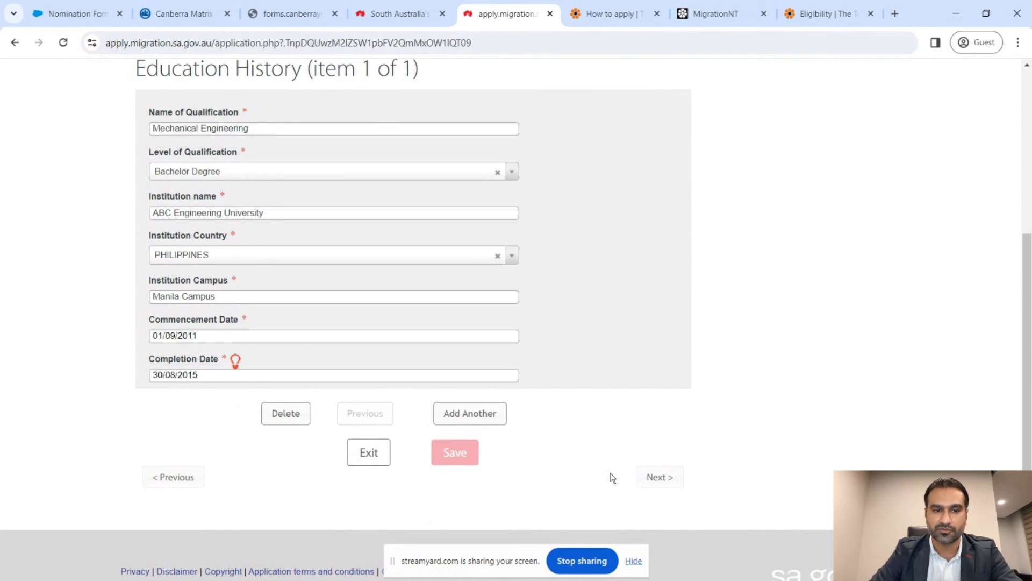
- On the employment page, set Position to 233512 - Mechanical Engineer via a 'mechanical en' search
{"action": "left_click", "coordinate": [644, 476]}
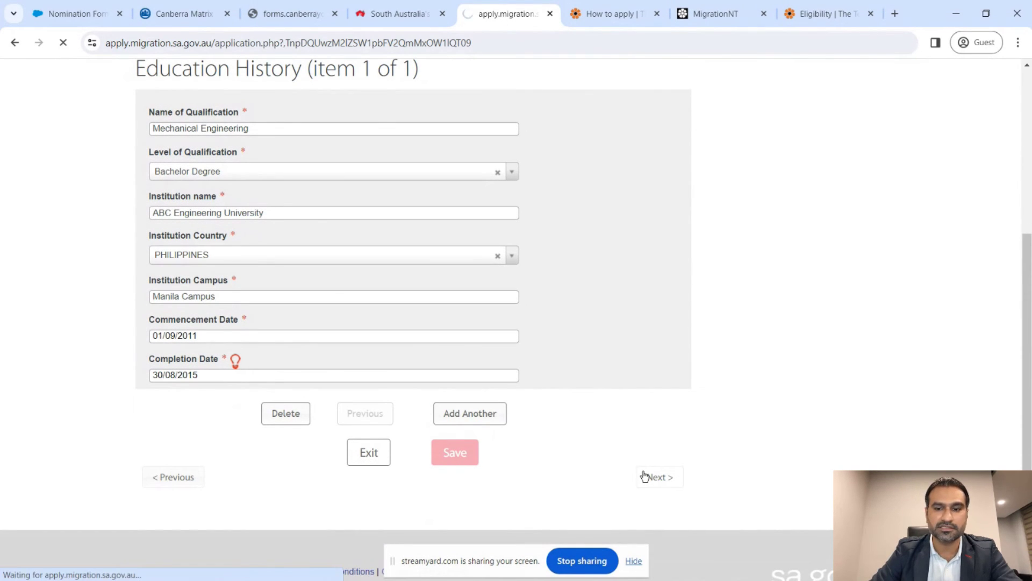
{"action": "scroll", "coordinate": [678, 382], "scroll_direction": "down", "scroll_amount": 3}
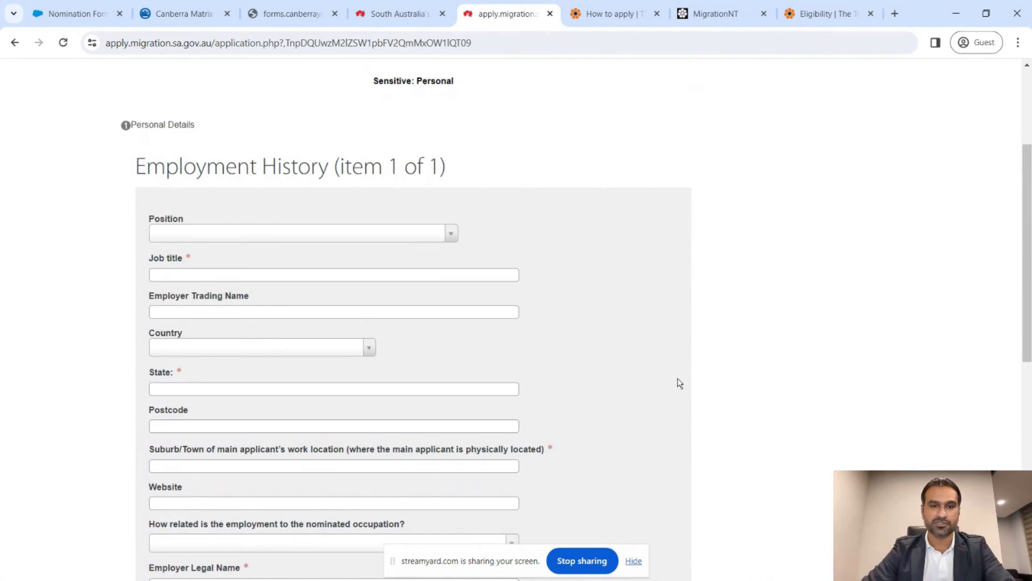
{"action": "scroll", "coordinate": [678, 383], "scroll_direction": "down", "scroll_amount": 2}
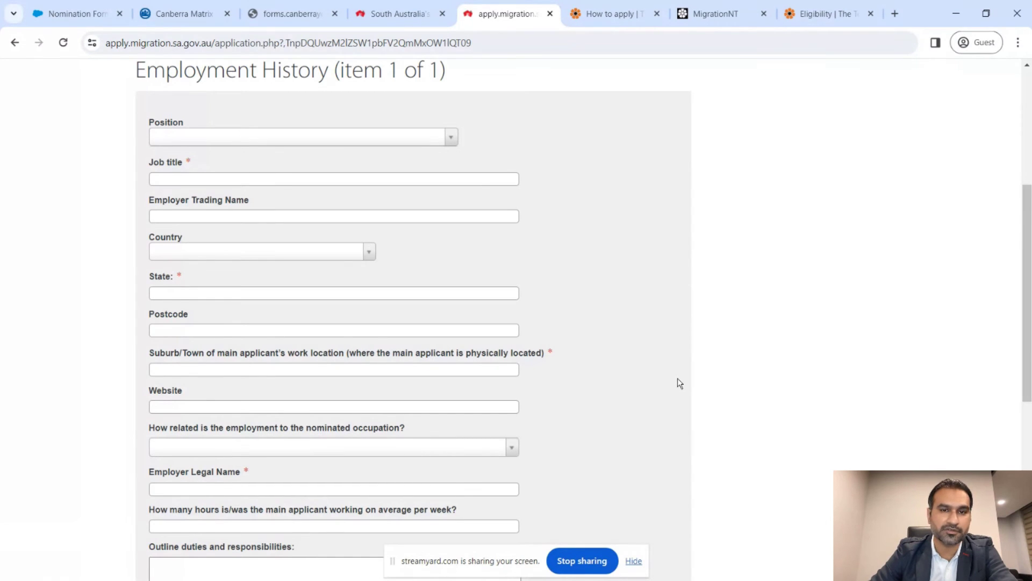
{"action": "scroll", "coordinate": [678, 383], "scroll_direction": "down", "scroll_amount": 4}
{"action": "scroll", "coordinate": [678, 382], "scroll_direction": "up", "scroll_amount": 5}
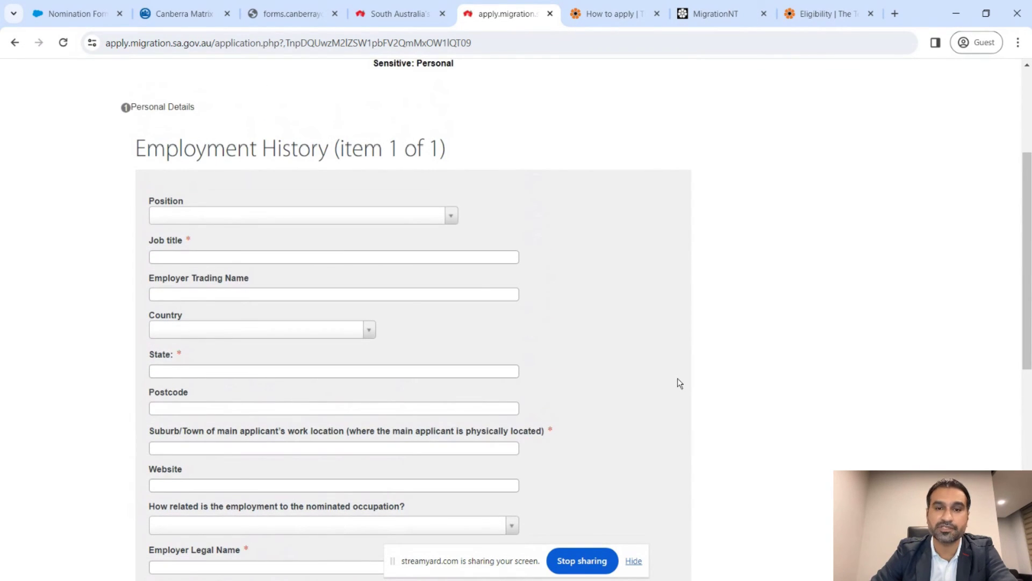
{"action": "scroll", "coordinate": [679, 383], "scroll_direction": "down", "scroll_amount": 2}
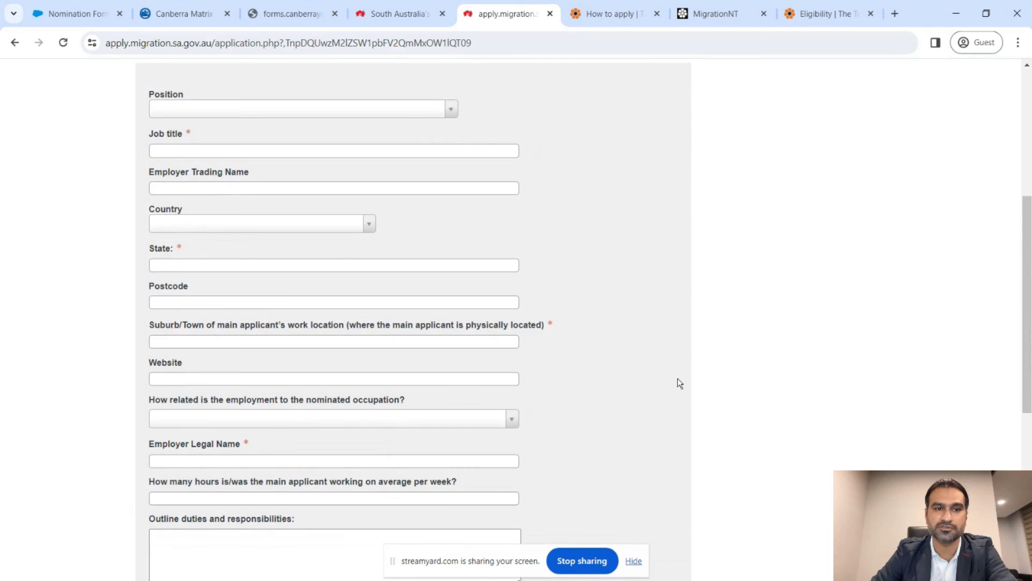
{"action": "left_click", "coordinate": [451, 110]}
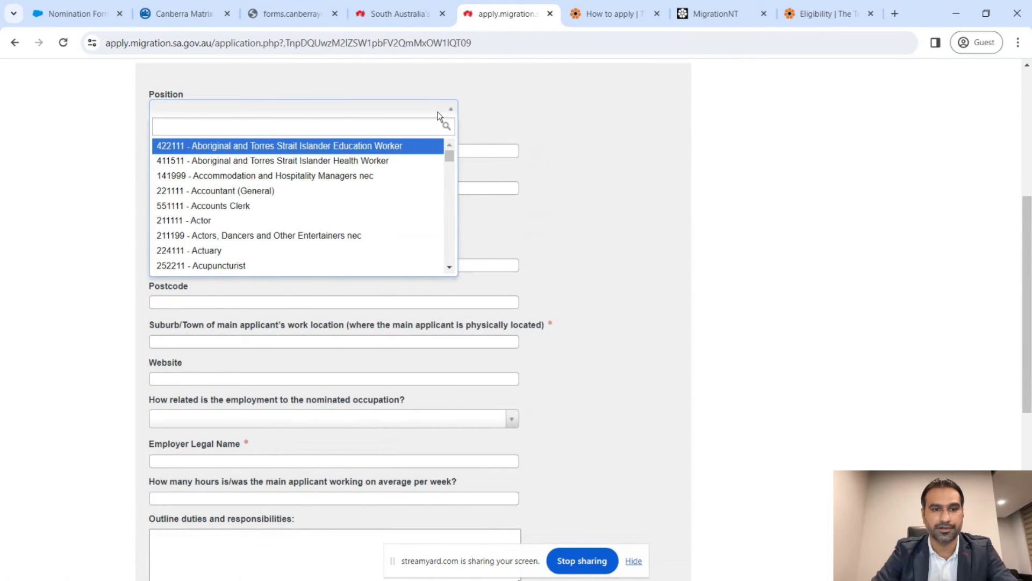
{"action": "type", "text": "mechanj"}
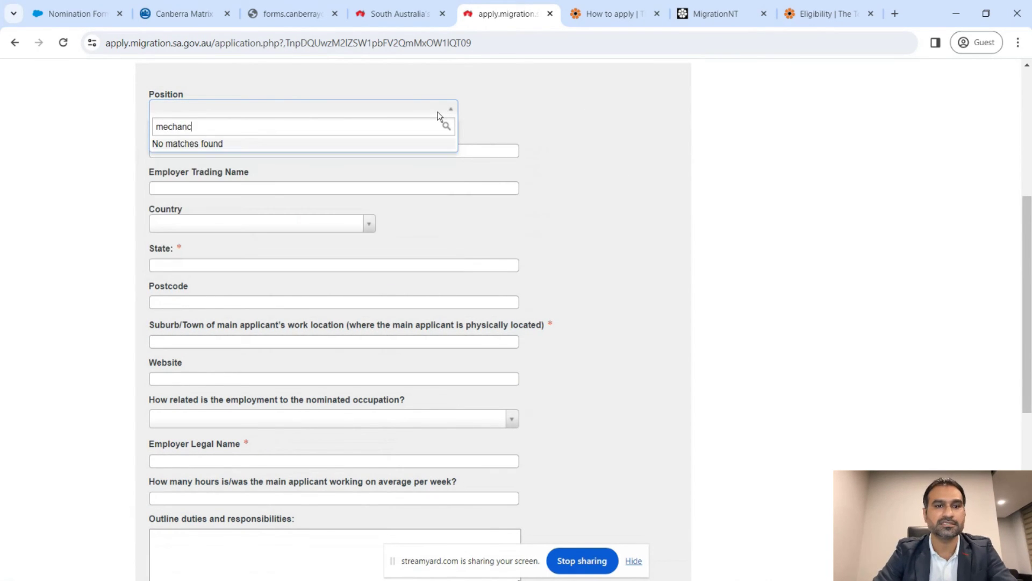
{"action": "key", "text": "BackSpace"}
{"action": "type", "text": "ical en"}
{"action": "key", "text": "Return"}
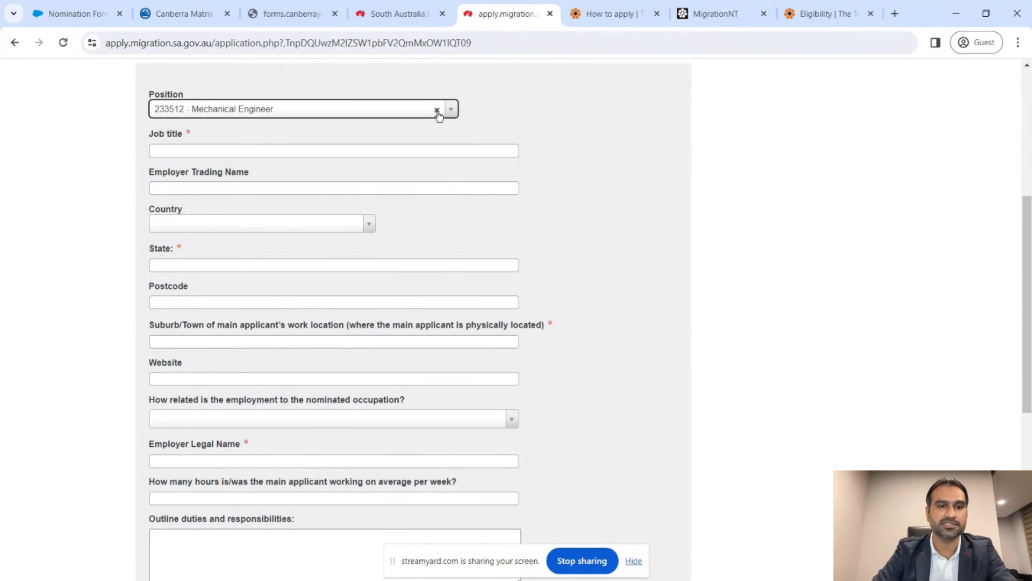
- Enter job title 'Mechanical Design Engineer'
{"action": "left_click", "coordinate": [404, 151]}
{"action": "type", "text": "Mec"}
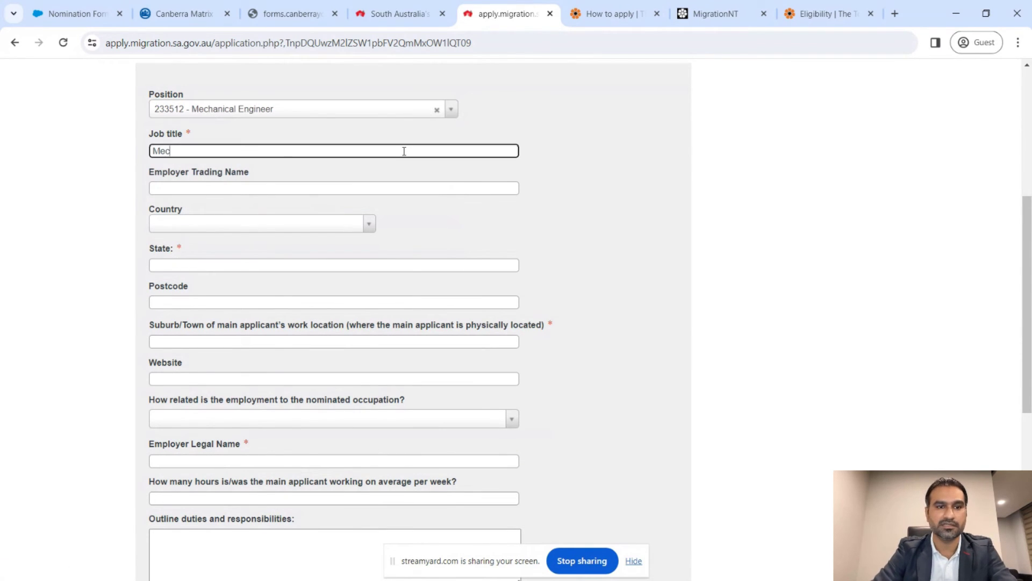
{"action": "type", "text": "hanical De"}
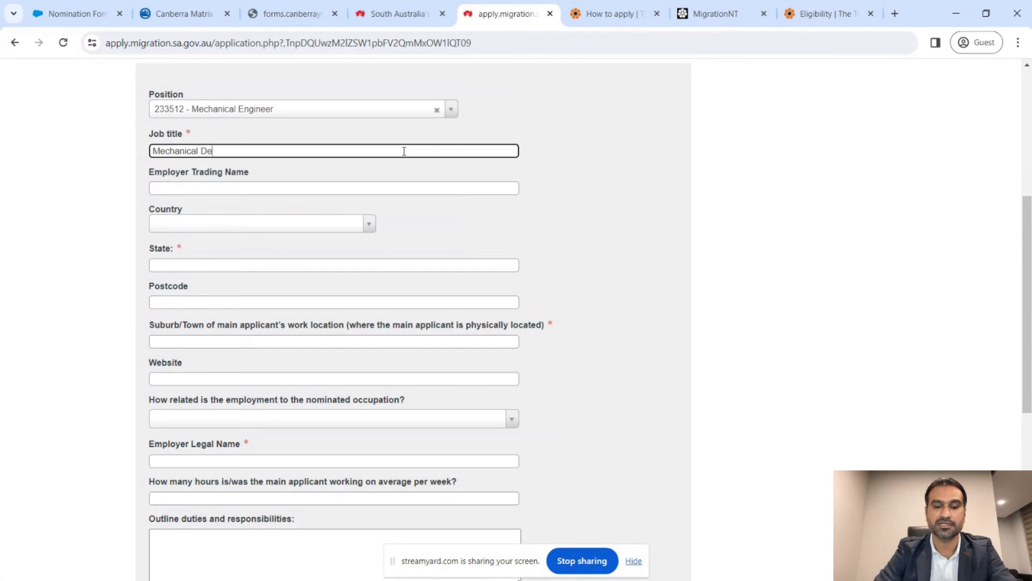
{"action": "type", "text": "sign Engineer"}
{"action": "key", "text": "Tab"}
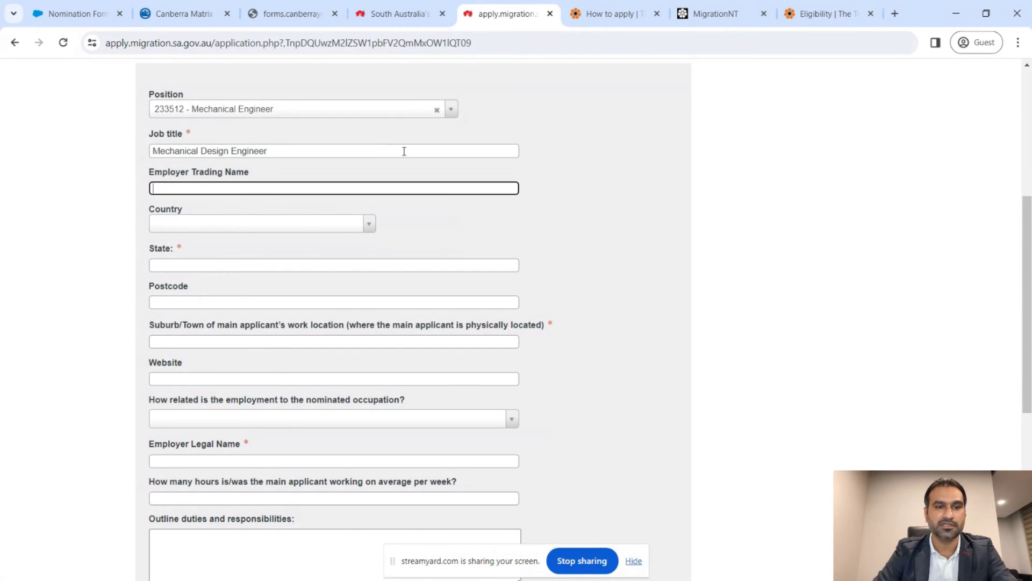
{"action": "scroll", "coordinate": [404, 151], "scroll_direction": "down", "scroll_amount": 1}
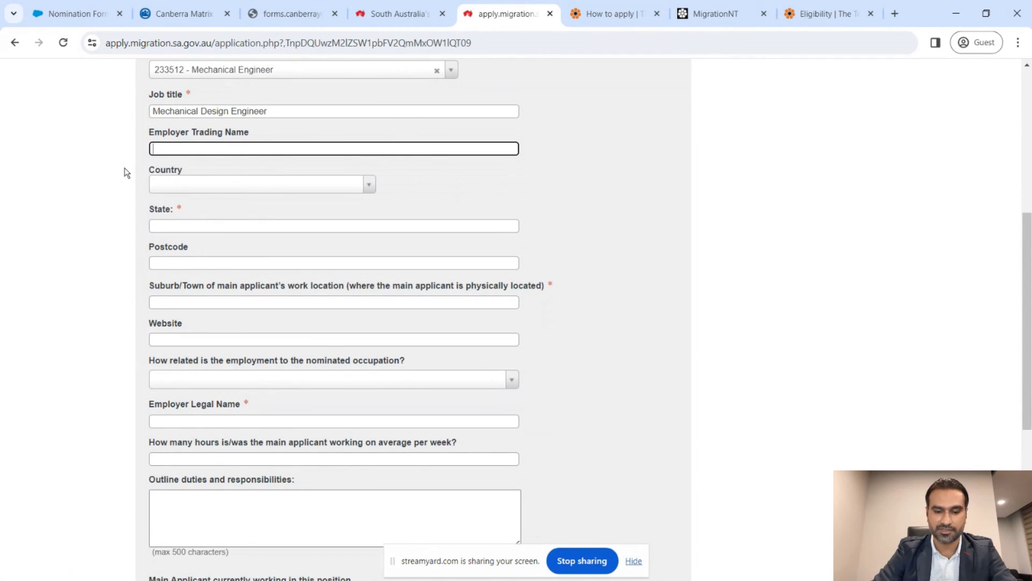
- Enter employer XYZ Engineering Limited in PHILIPPINES, state Manila, postcode 1000, suburb Makati
{"action": "type", "text": "XYZ Engi"}
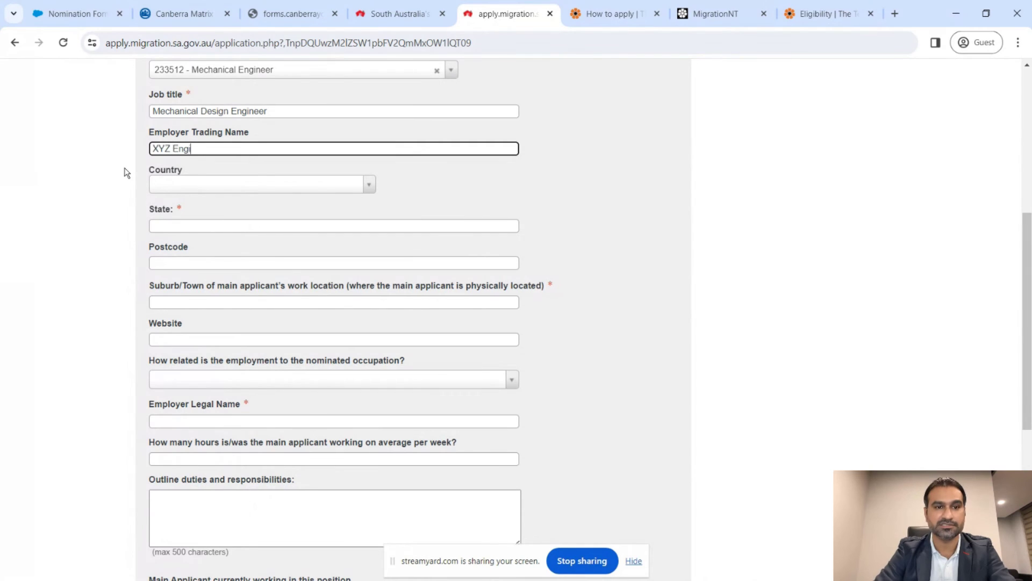
{"action": "type", "text": "neering Limited"}
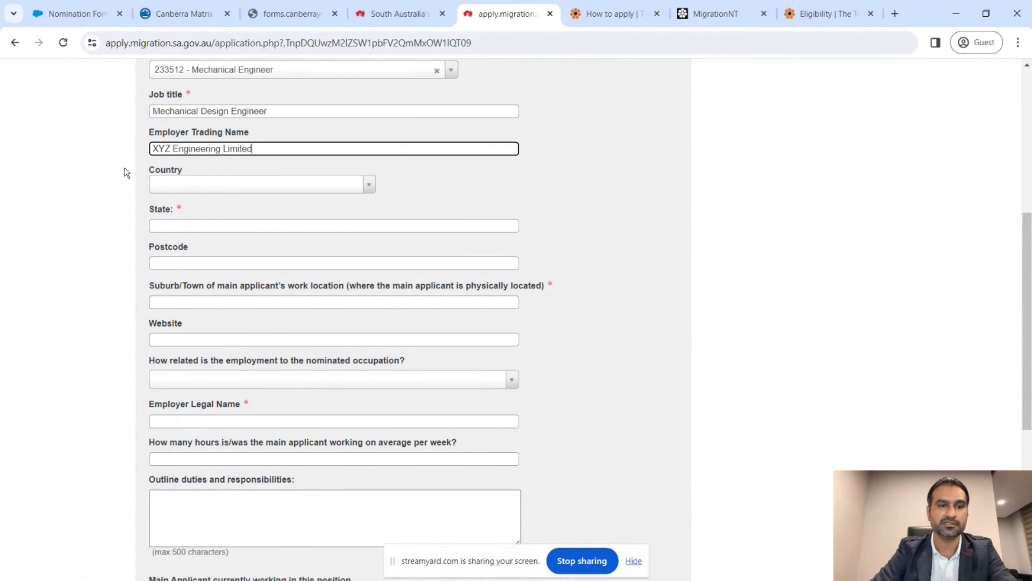
{"action": "key", "text": "Tab"}
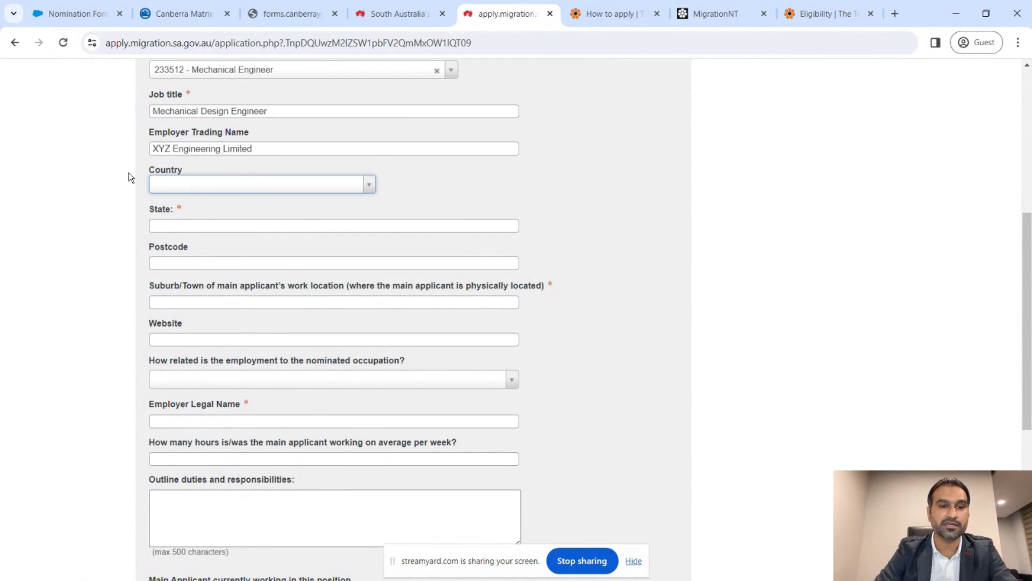
{"action": "type", "text": "phil"}
{"action": "key", "text": "Return"}
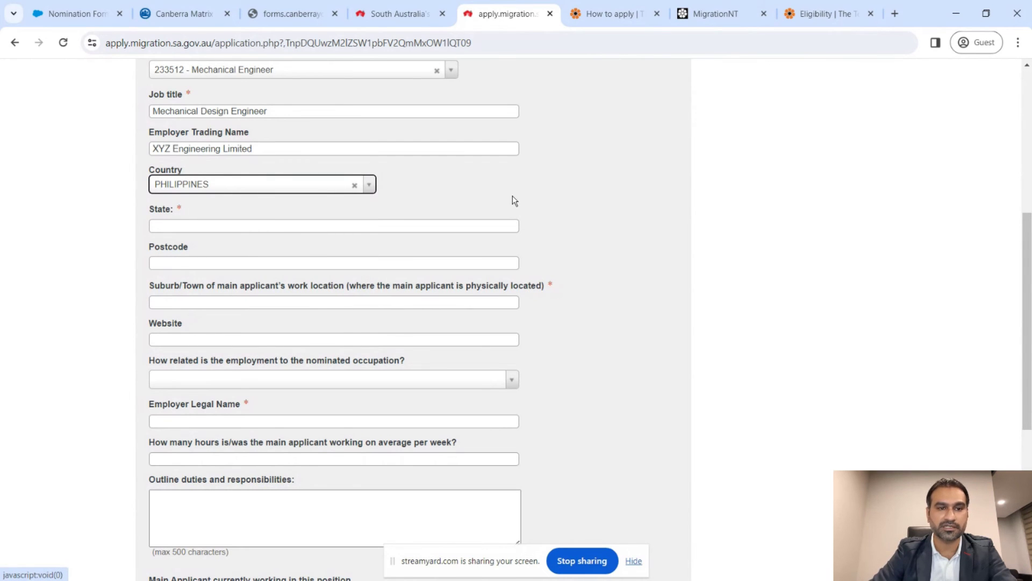
{"action": "scroll", "coordinate": [512, 200], "scroll_direction": "down", "scroll_amount": 1}
{"action": "key", "text": "Tab"}
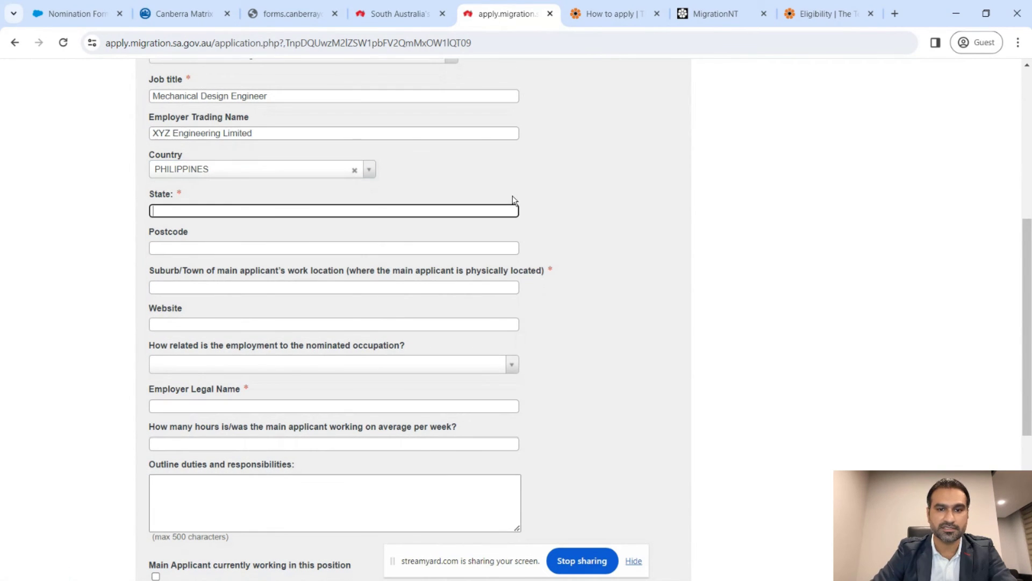
{"action": "type", "text": "Manila"}
{"action": "key", "text": "Tab"}
{"action": "type", "text": "1000"}
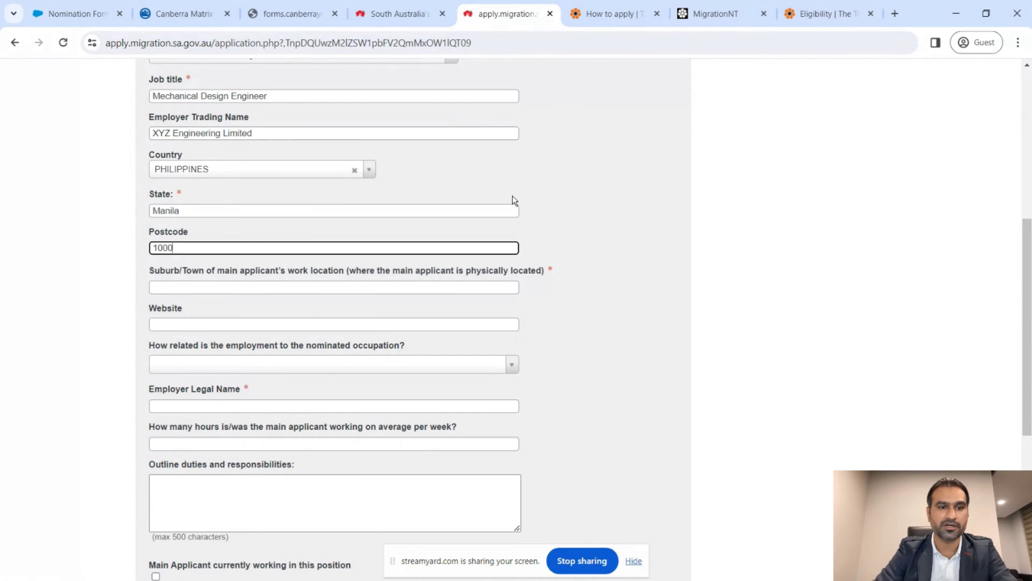
{"action": "key", "text": "Tab"}
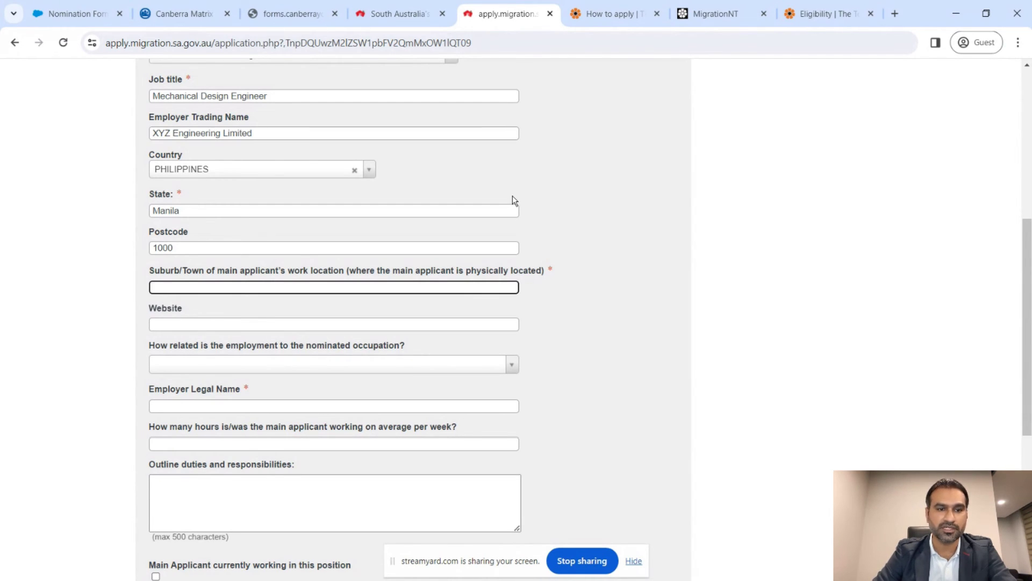
{"action": "type", "text": "Makati"}
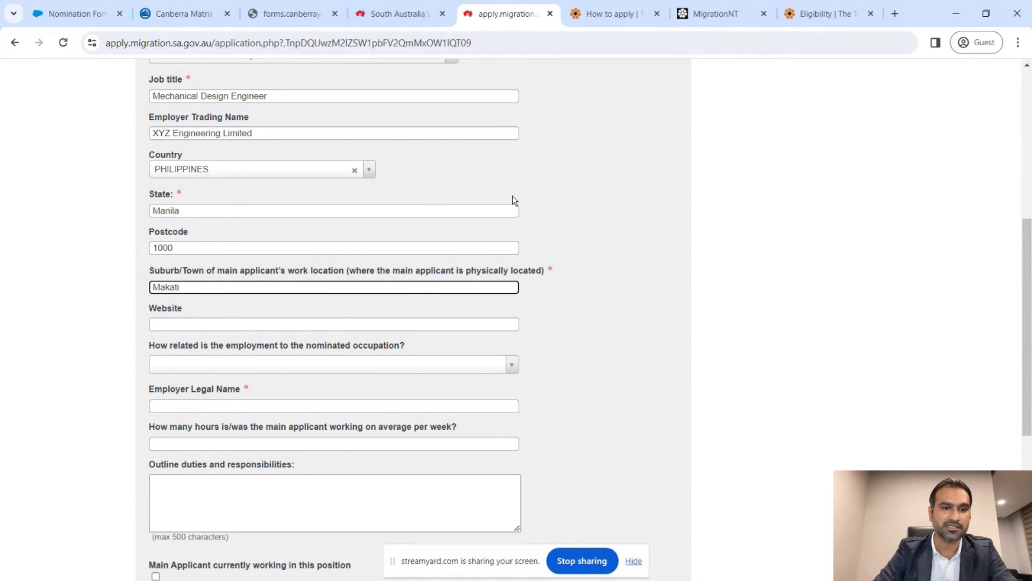
- Mark the employment as in the nominated occupation
{"action": "scroll", "coordinate": [512, 200], "scroll_direction": "down", "scroll_amount": 1}
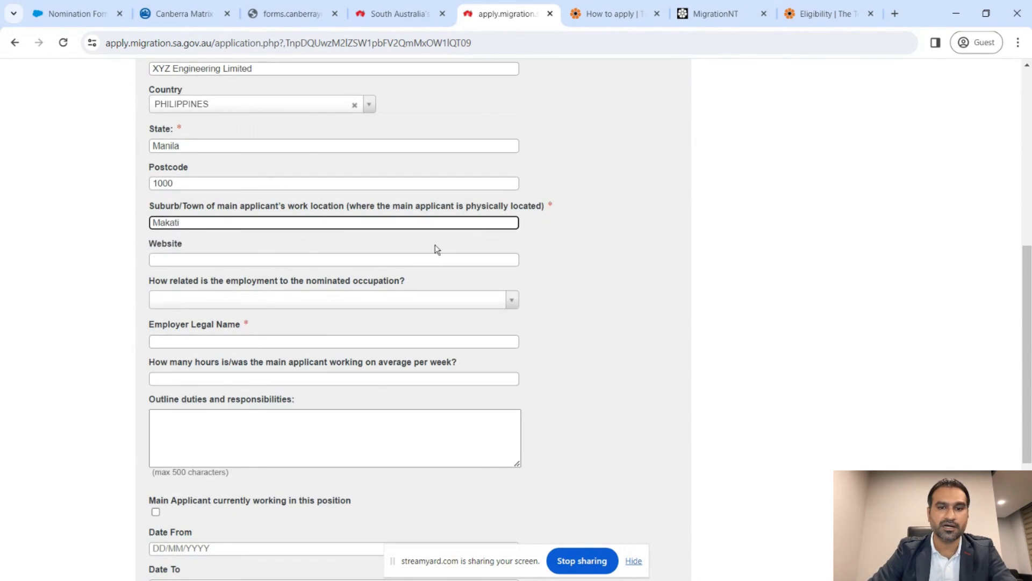
{"action": "left_click", "coordinate": [425, 257]}
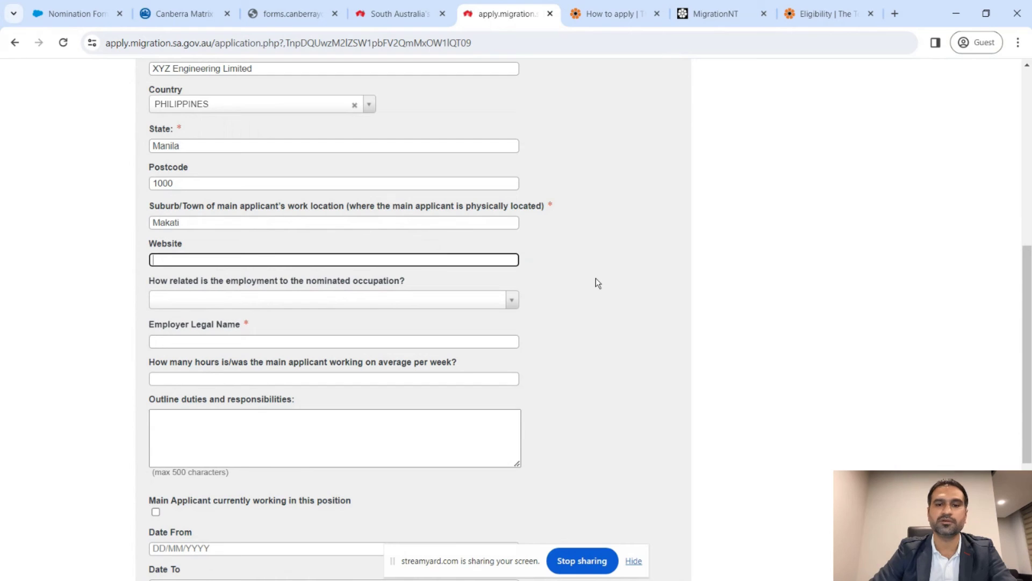
{"action": "scroll", "coordinate": [596, 279], "scroll_direction": "down", "scroll_amount": 2}
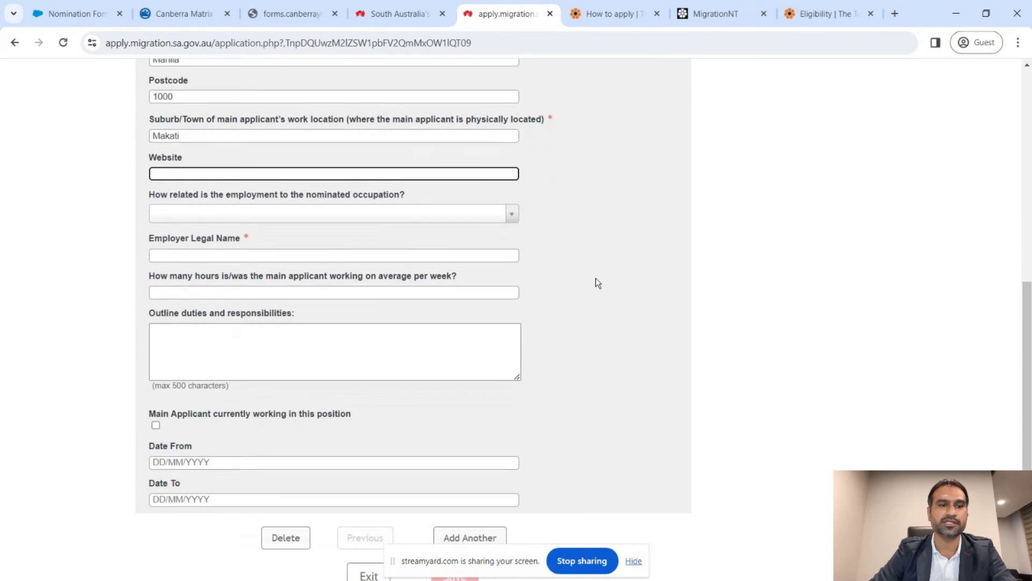
{"action": "left_click", "coordinate": [372, 218]}
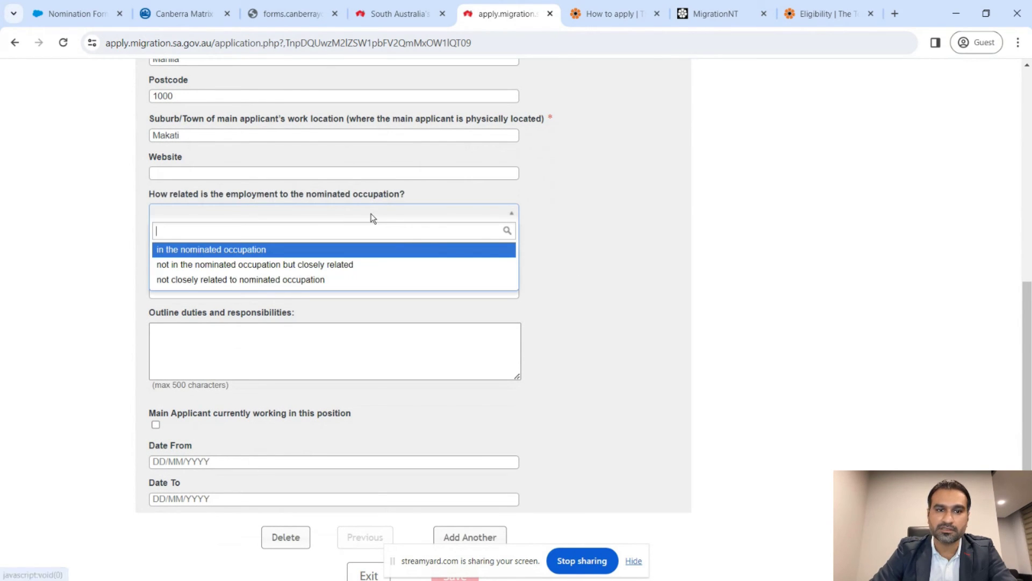
{"action": "left_click", "coordinate": [250, 257]}
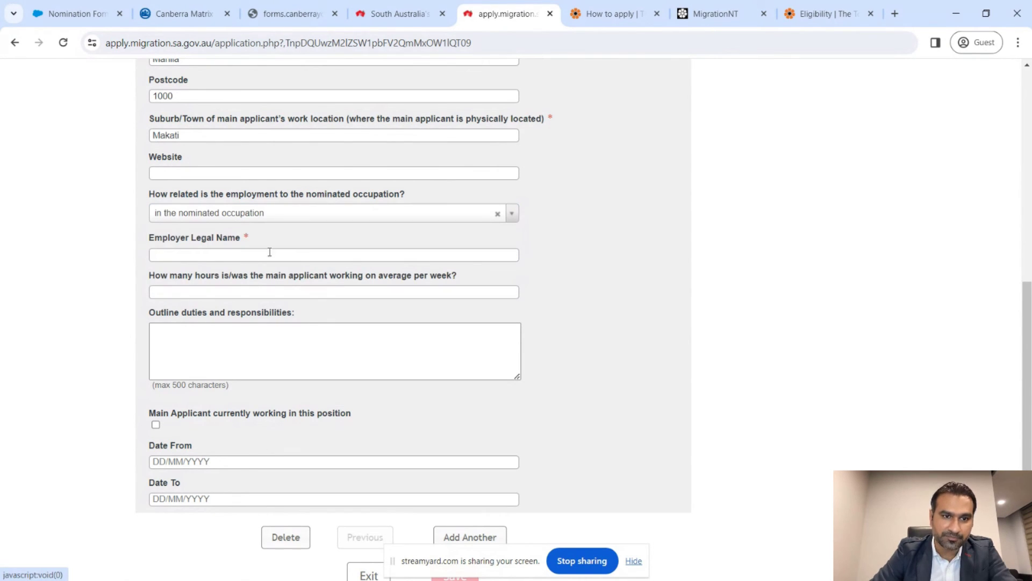
{"action": "left_click", "coordinate": [345, 217]}
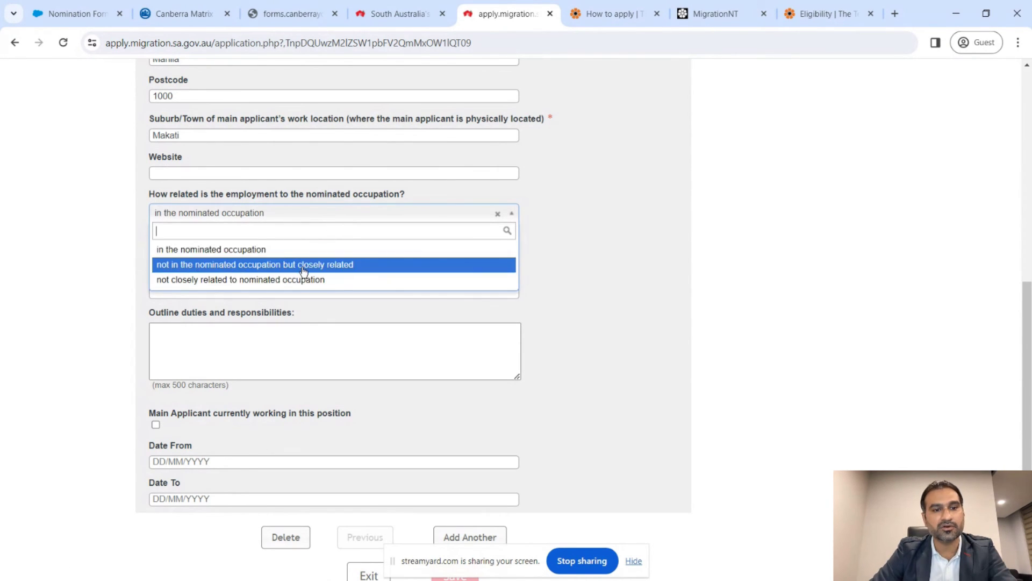
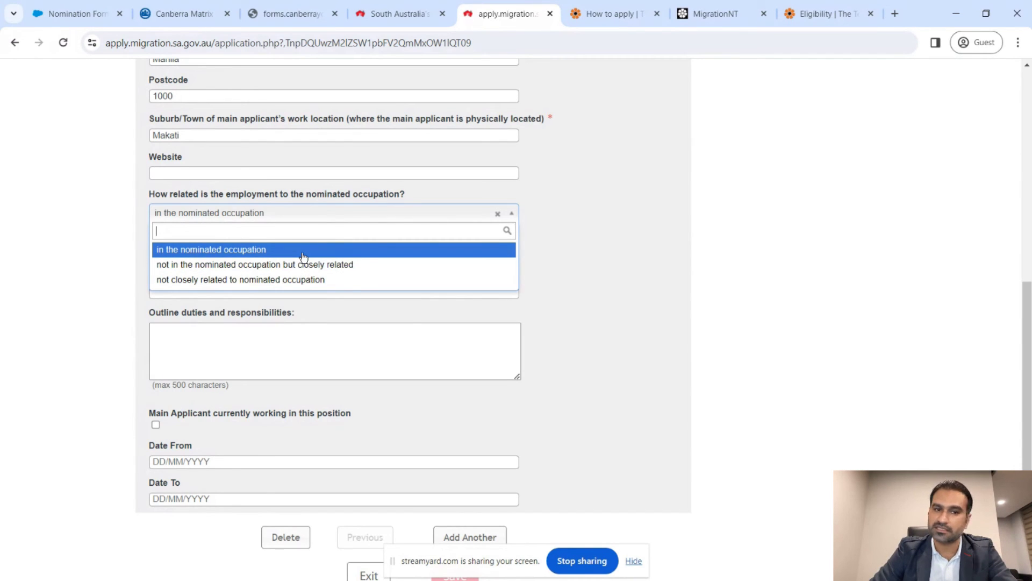
- Keep the job in the nominated occupation, with employer legal name XYZ Engineering Limited and 40 weekly hours
{"action": "left_click", "coordinate": [303, 254]}
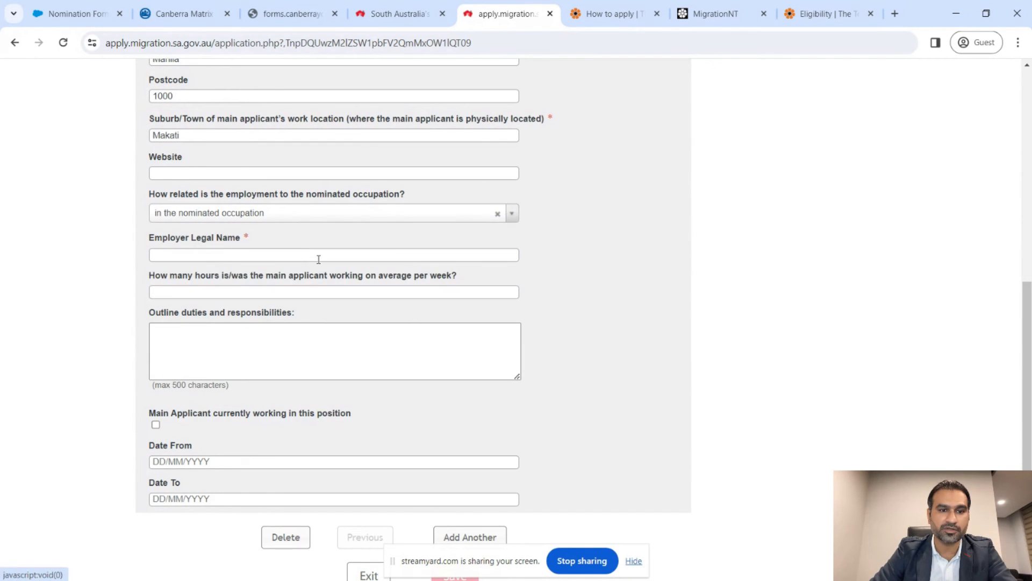
{"action": "left_click", "coordinate": [320, 260]}
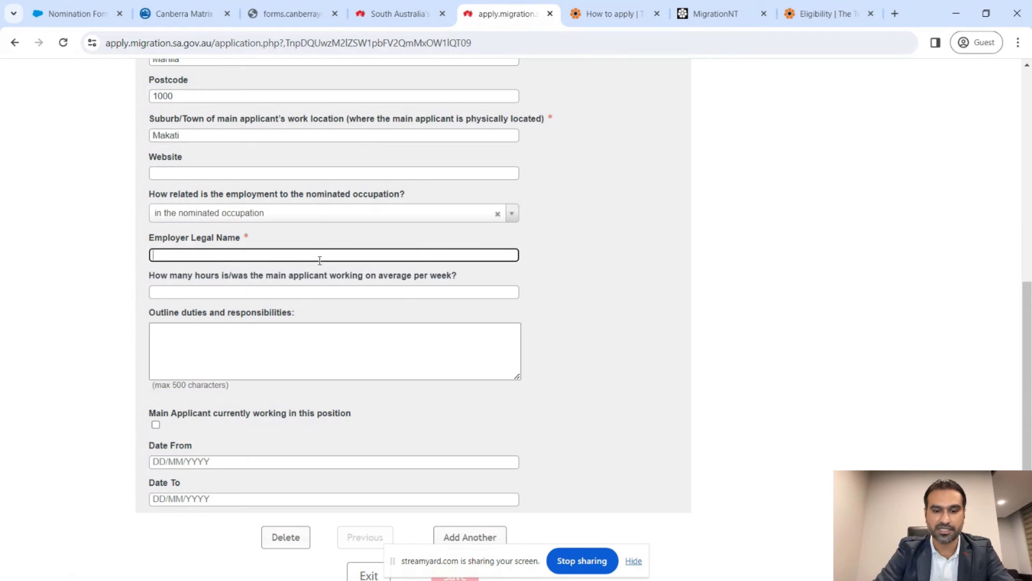
{"action": "type", "text": "XYZ"}
{"action": "scroll", "coordinate": [320, 260], "scroll_direction": "up", "scroll_amount": 2}
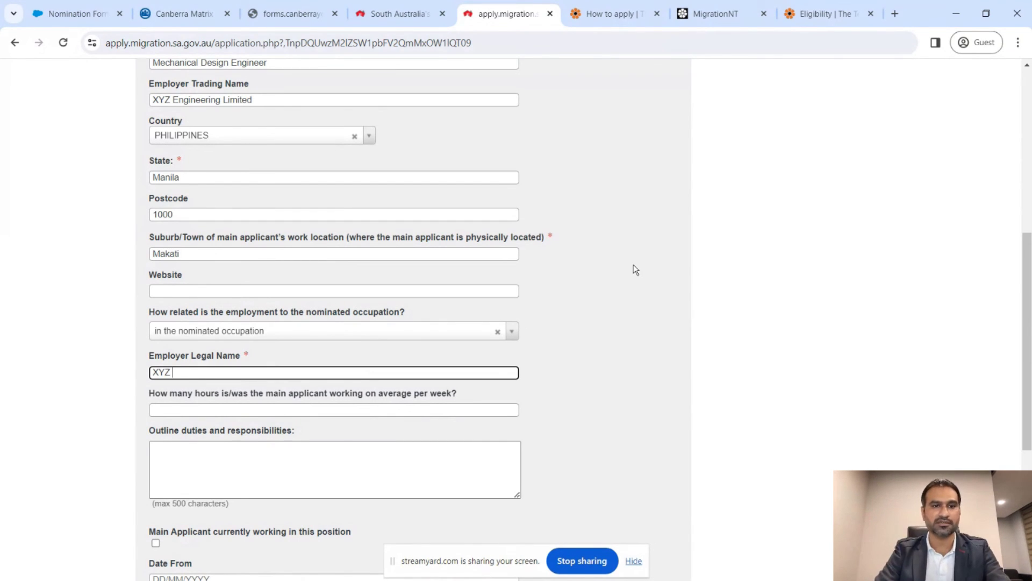
{"action": "type", "text": "Li"}
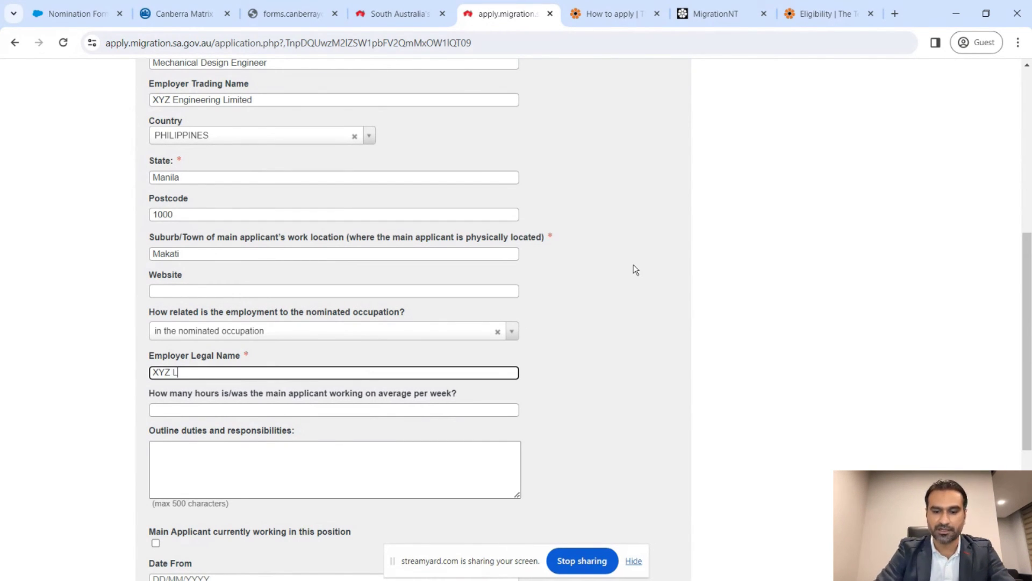
{"action": "key", "text": "BackSpace"}
{"action": "key", "text": "BackSpace"}
{"action": "type", "text": "Engine"}
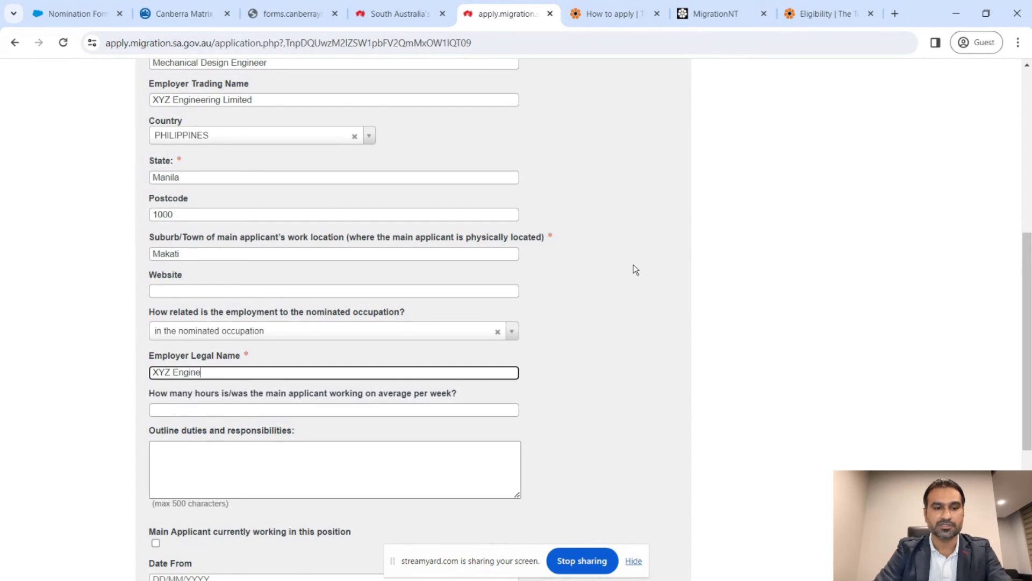
{"action": "type", "text": "ering Limited"}
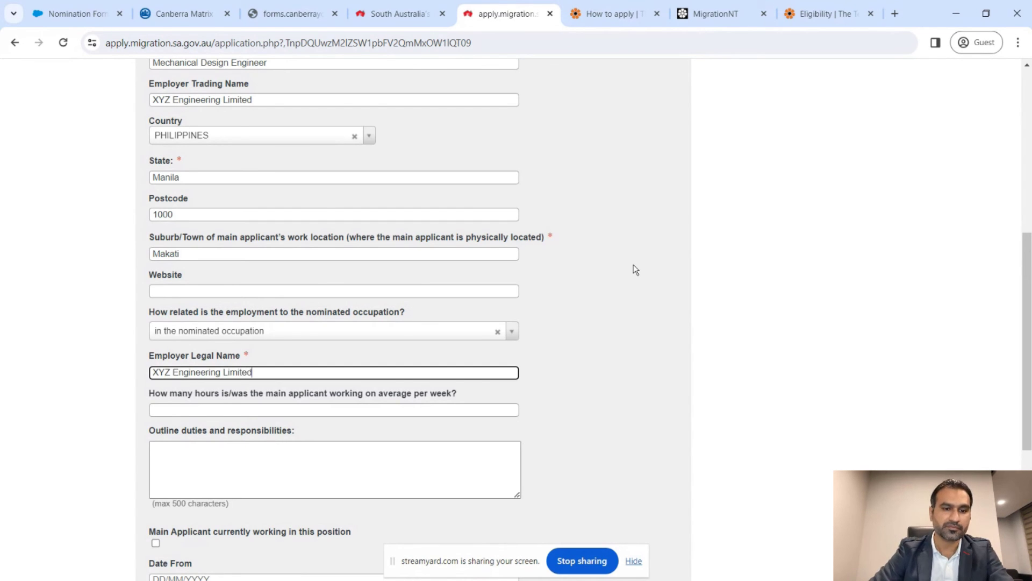
{"action": "scroll", "coordinate": [635, 270], "scroll_direction": "down", "scroll_amount": 2}
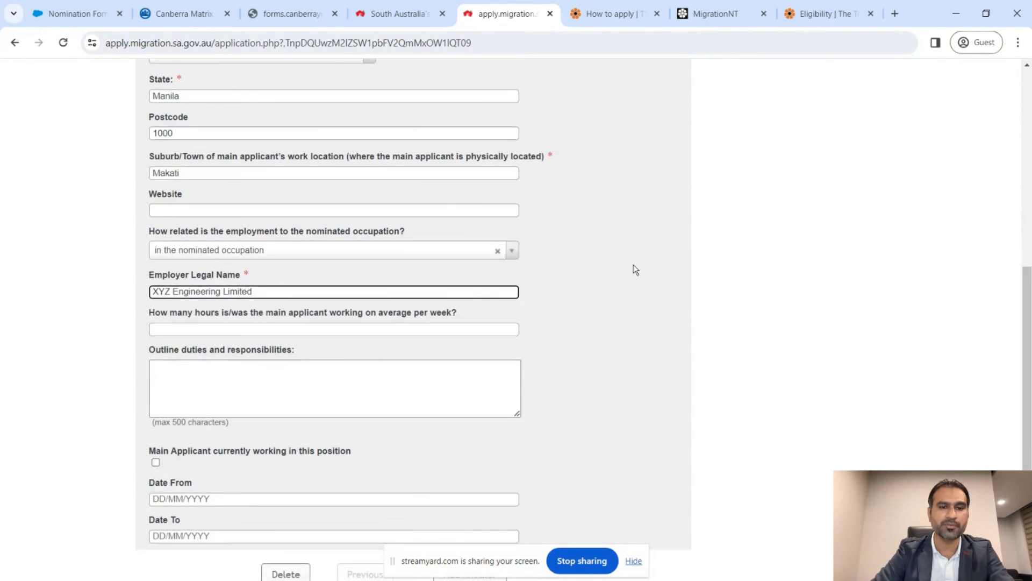
{"action": "left_click", "coordinate": [440, 332]}
{"action": "type", "text": "40"}
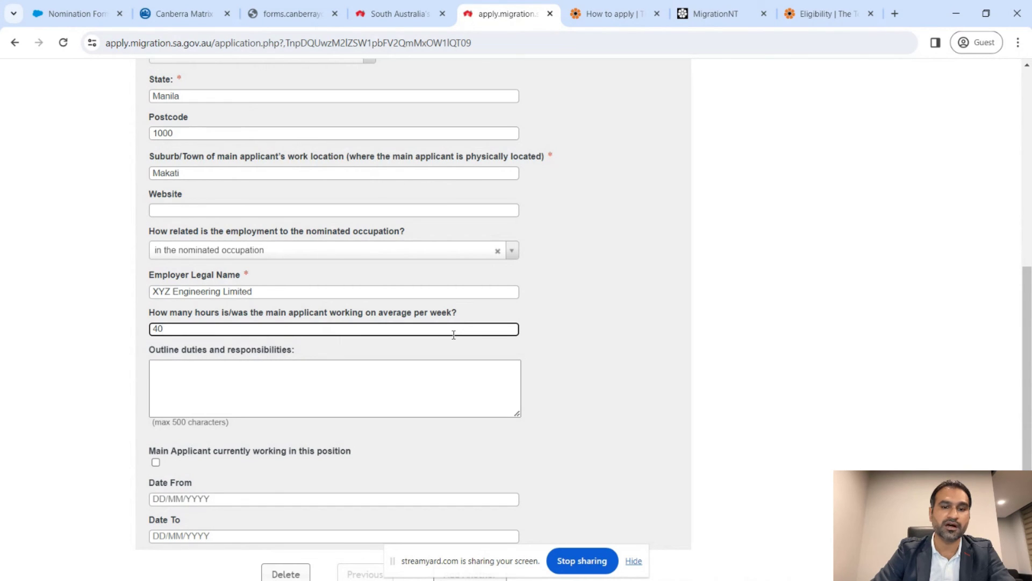
- Enter the job duties as 'Engineering design task'
{"action": "left_click", "coordinate": [424, 385]}
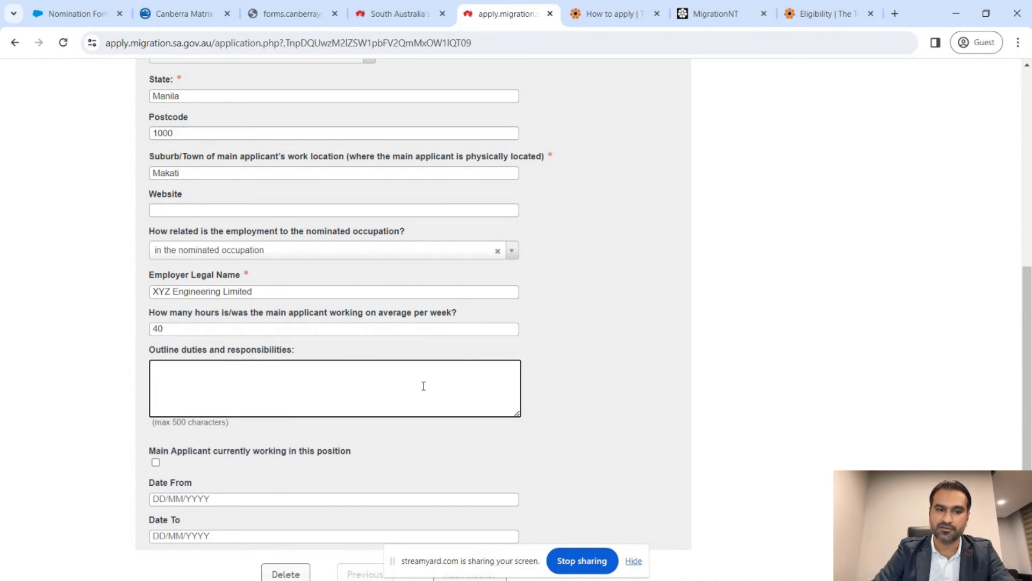
{"action": "scroll", "coordinate": [424, 385], "scroll_direction": "down", "scroll_amount": 1}
{"action": "type", "text": "E"}
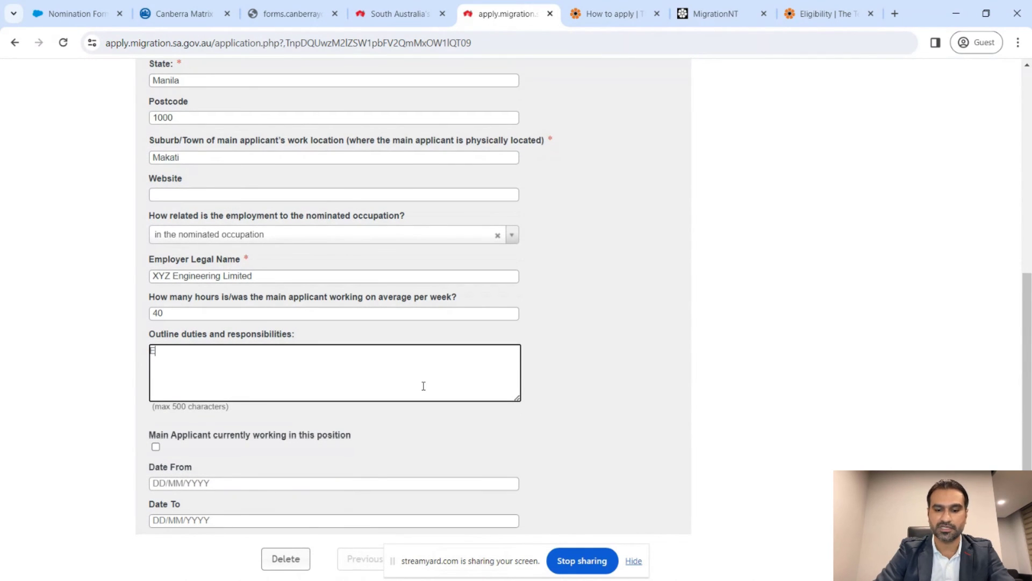
{"action": "type", "text": "ngineering design tasks"}
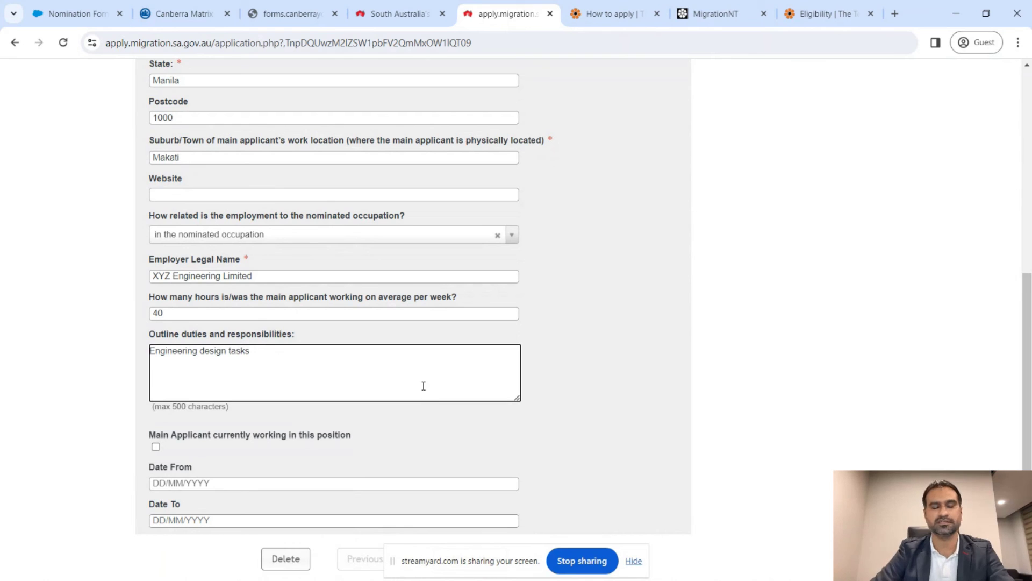
{"action": "scroll", "coordinate": [424, 385], "scroll_direction": "down", "scroll_amount": 2}
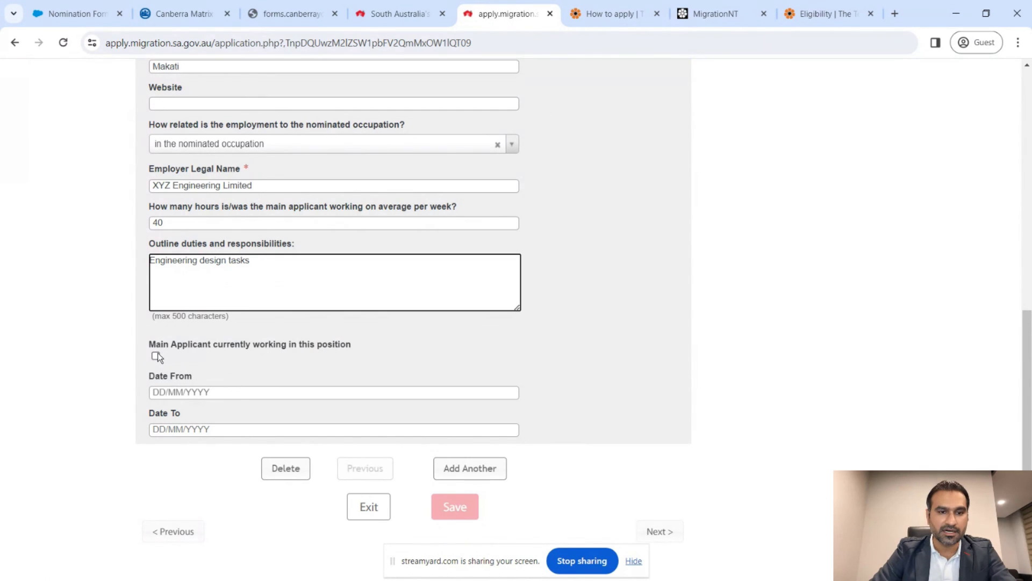
- Set the employment dates from 01/11/2015 to 30/10/2019
{"action": "left_click", "coordinate": [214, 391]}
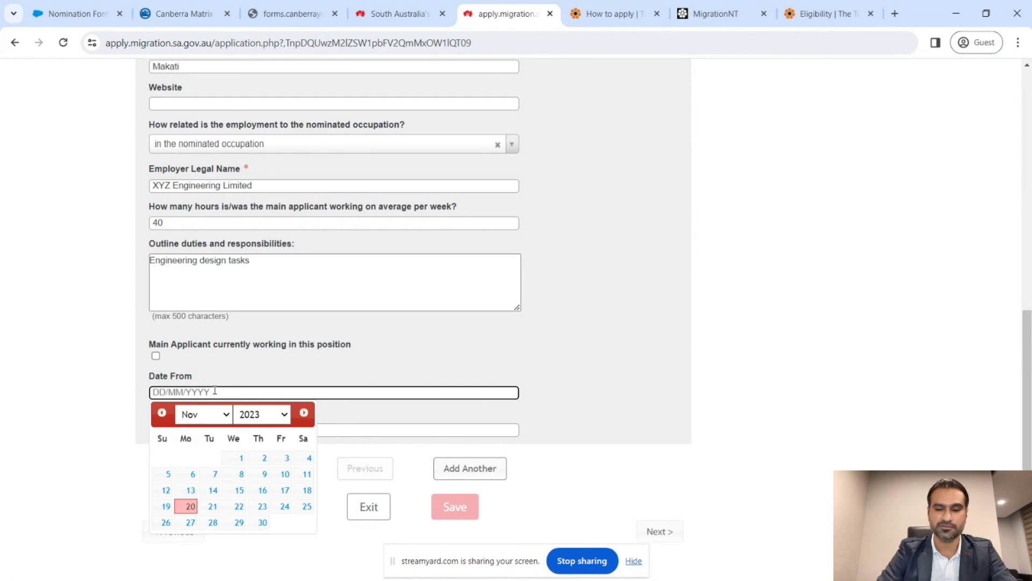
{"action": "type", "text": "01/11"}
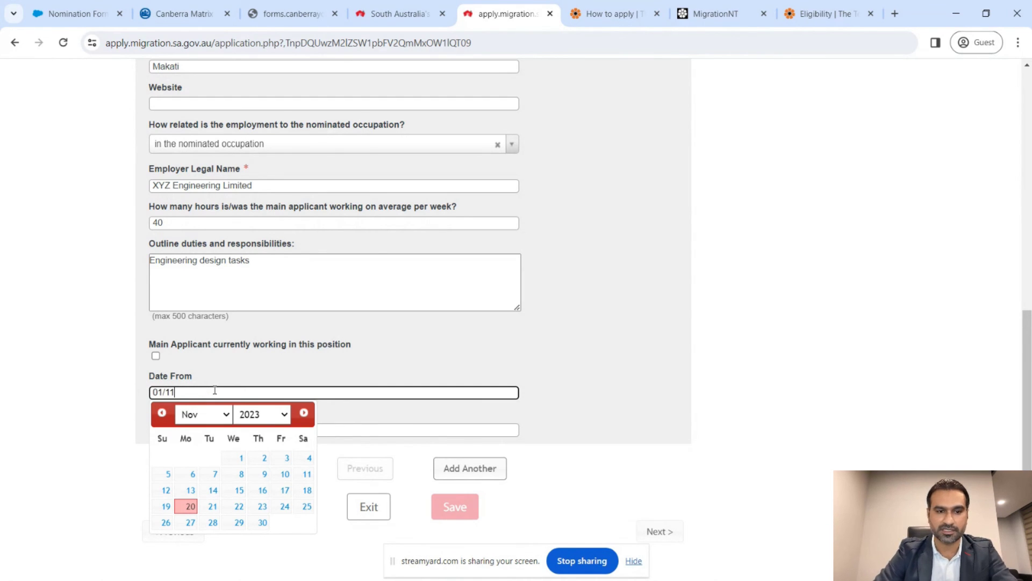
{"action": "type", "text": "/2015"}
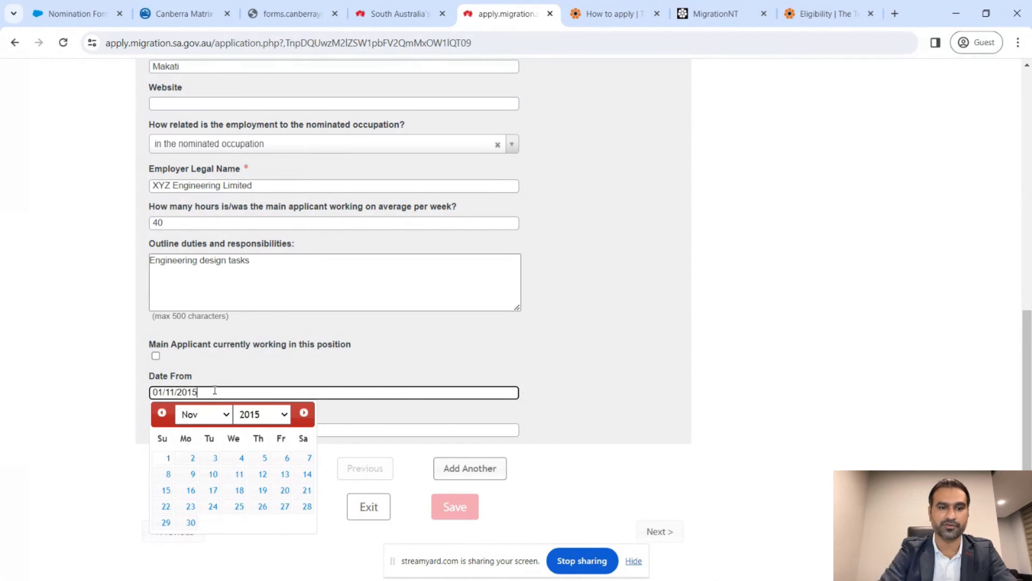
{"action": "key", "text": "Tab"}
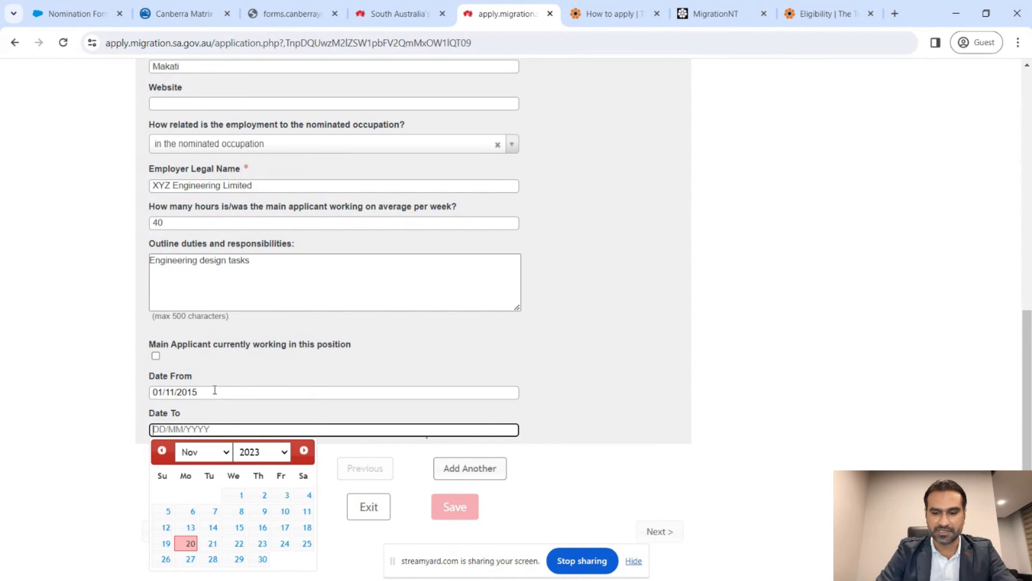
{"action": "type", "text": "30"}
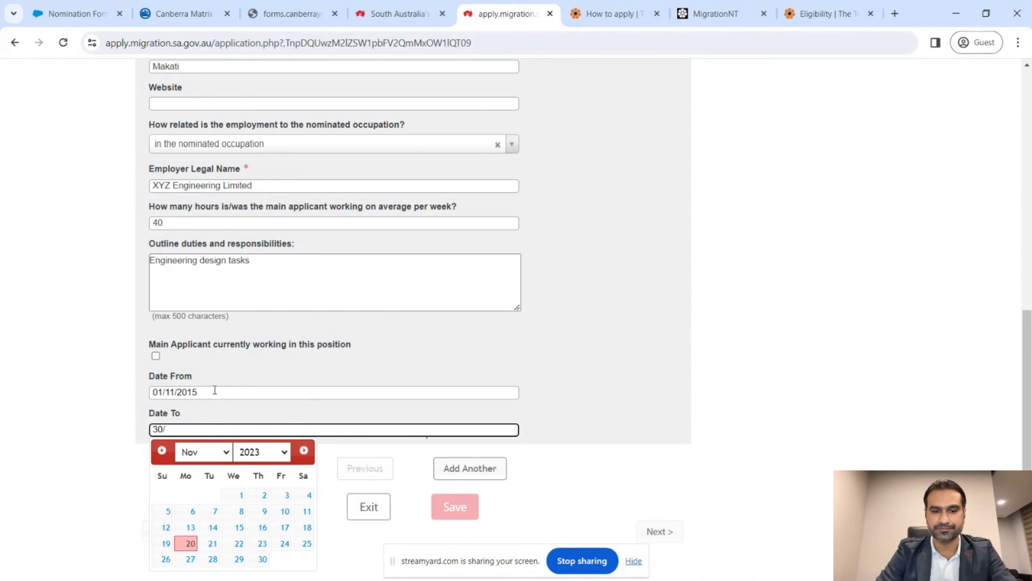
{"action": "type", "text": "/10/2019"}
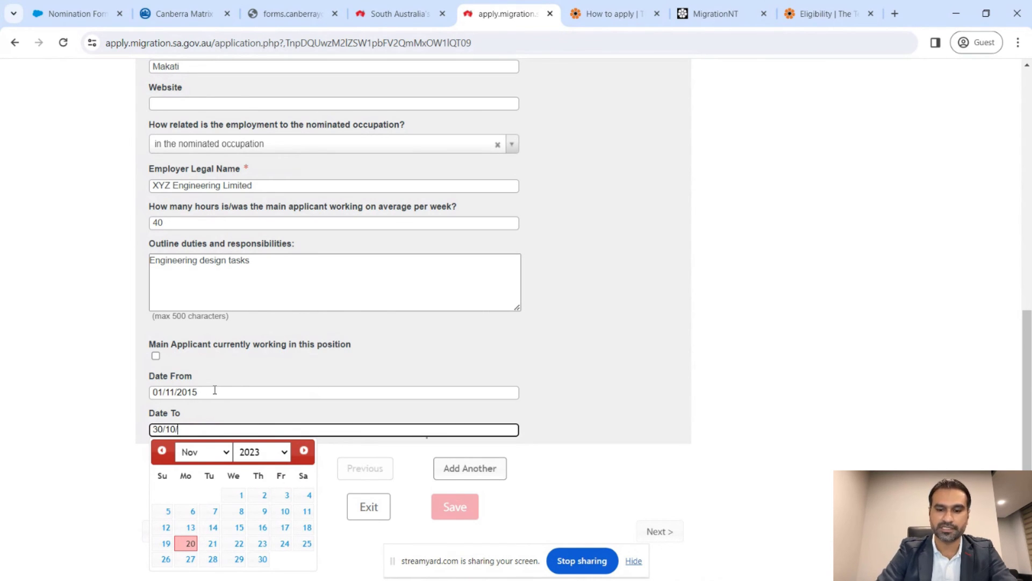
{"action": "left_click", "coordinate": [621, 400]}
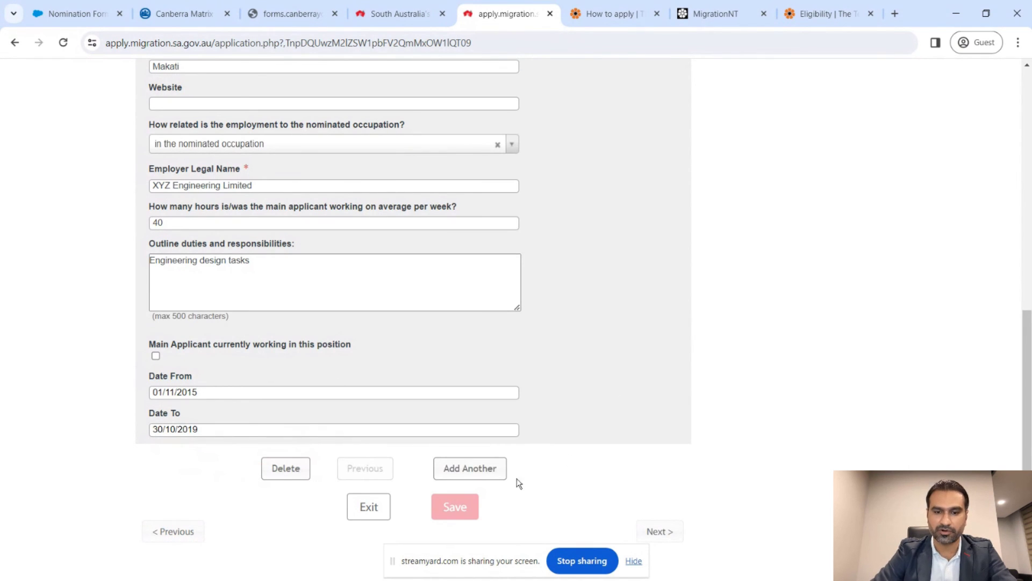
- Add a second employment entry with position 233512 Mechanical Engineer
{"action": "left_click", "coordinate": [471, 479]}
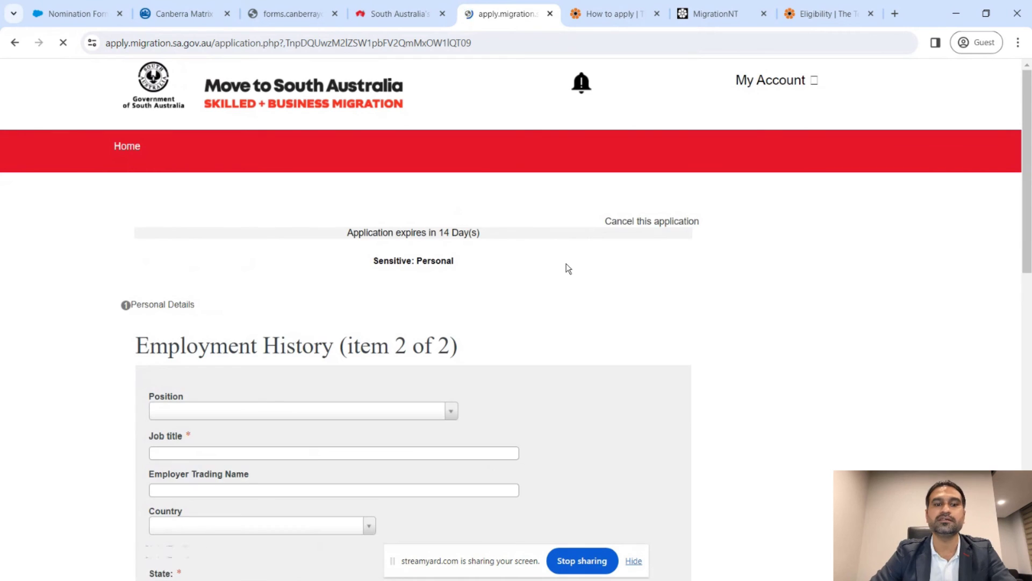
{"action": "scroll", "coordinate": [566, 267], "scroll_direction": "down", "scroll_amount": 5}
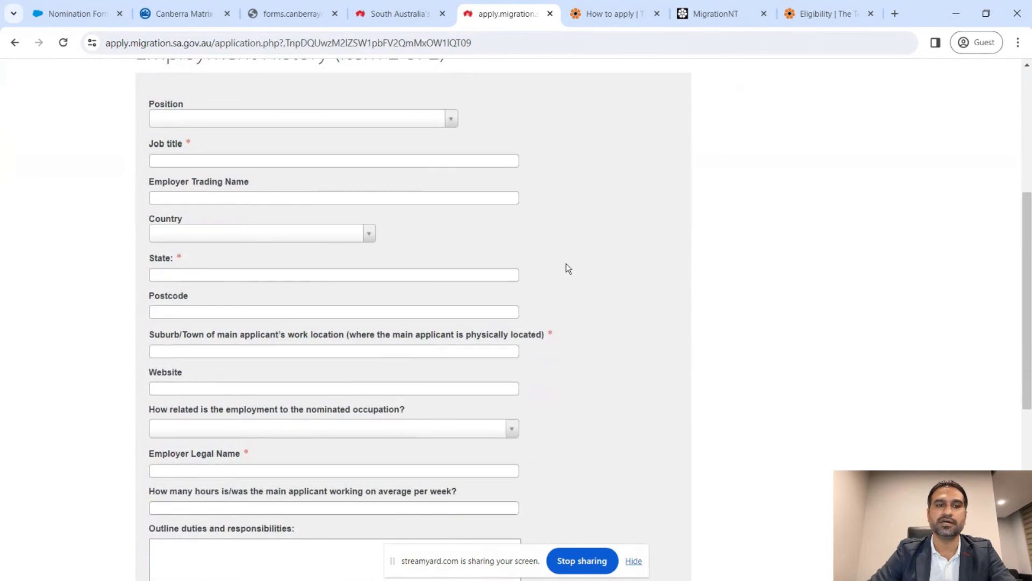
{"action": "left_click", "coordinate": [450, 118]}
{"action": "type", "text": "mechna"}
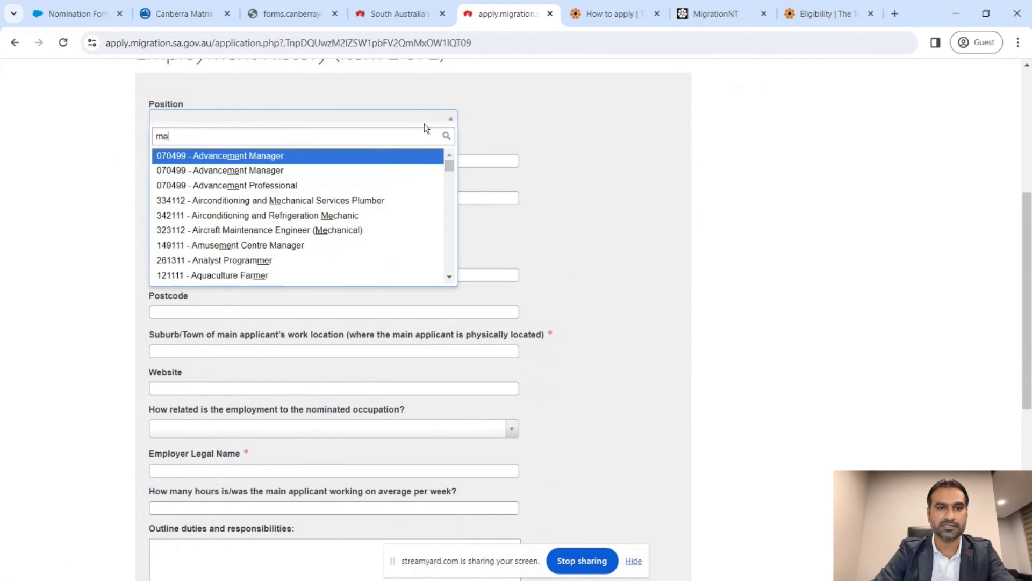
{"action": "key", "text": "BackSpace"}
{"action": "key", "text": "BackSpace"}
{"action": "key", "text": "BackSpace"}
{"action": "type", "text": "hanica"}
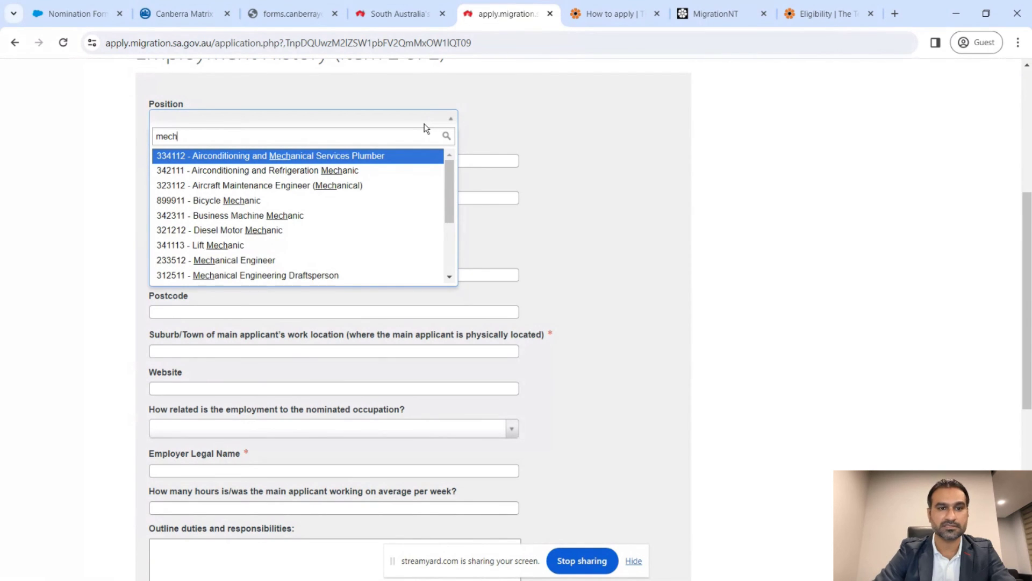
{"action": "key", "text": "Down"}
{"action": "key", "text": "Down"}
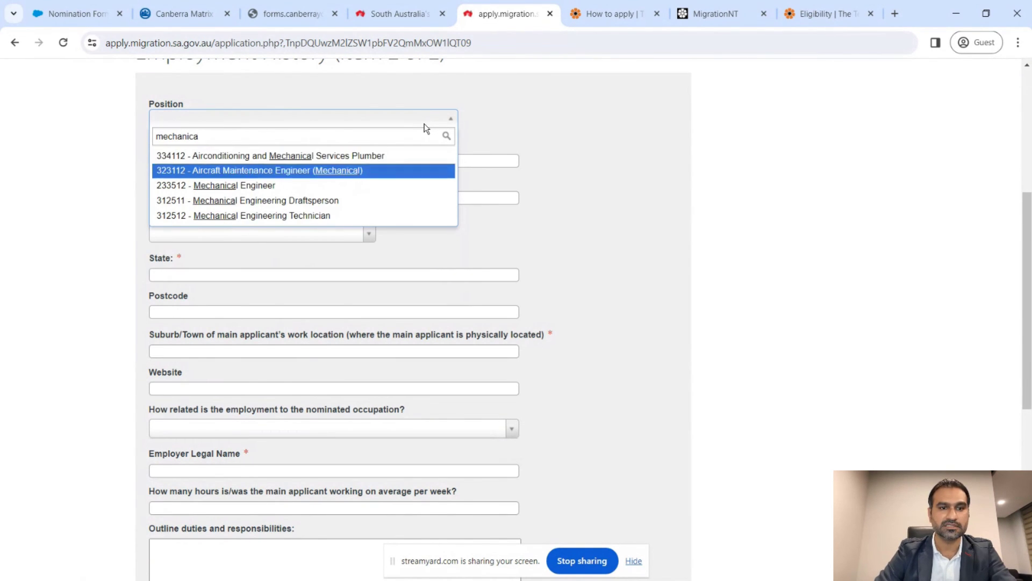
{"action": "key", "text": "Return"}
- Enter job title 'Mechanical Design Engineer II' and employer trading name ABC Limited
{"action": "left_click", "coordinate": [372, 160]}
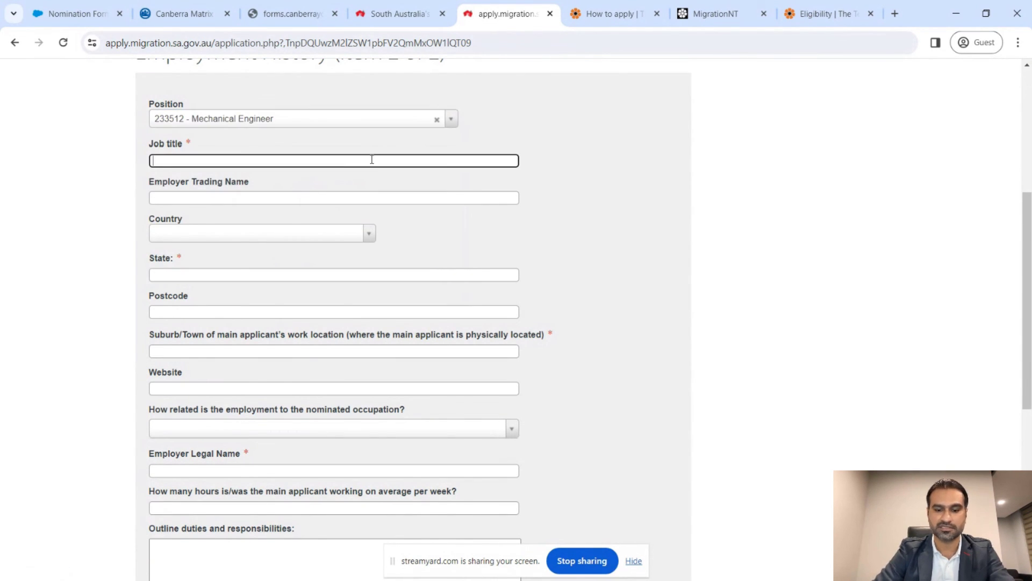
{"action": "type", "text": "Mechanical "}
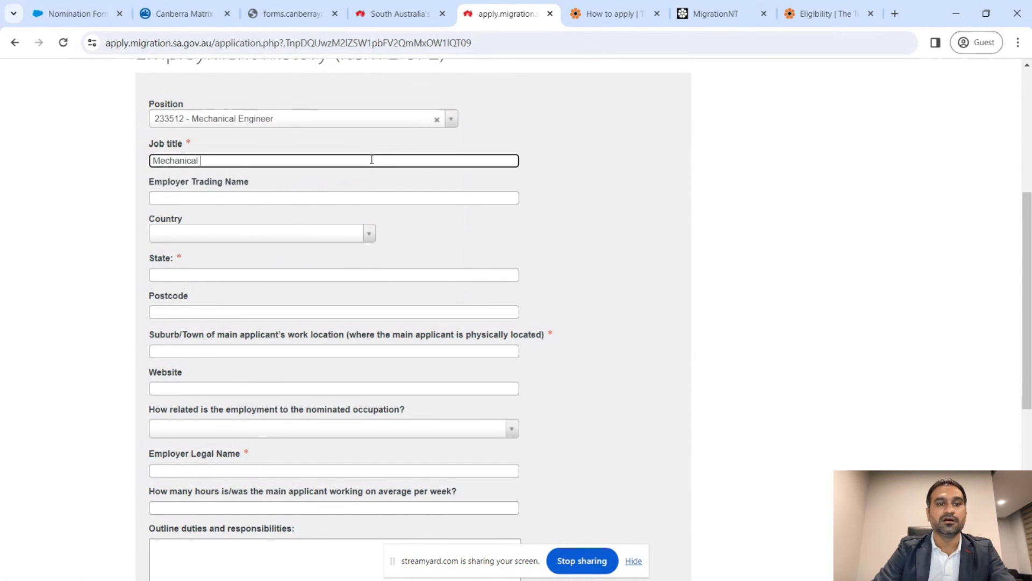
{"action": "type", "text": "D"}
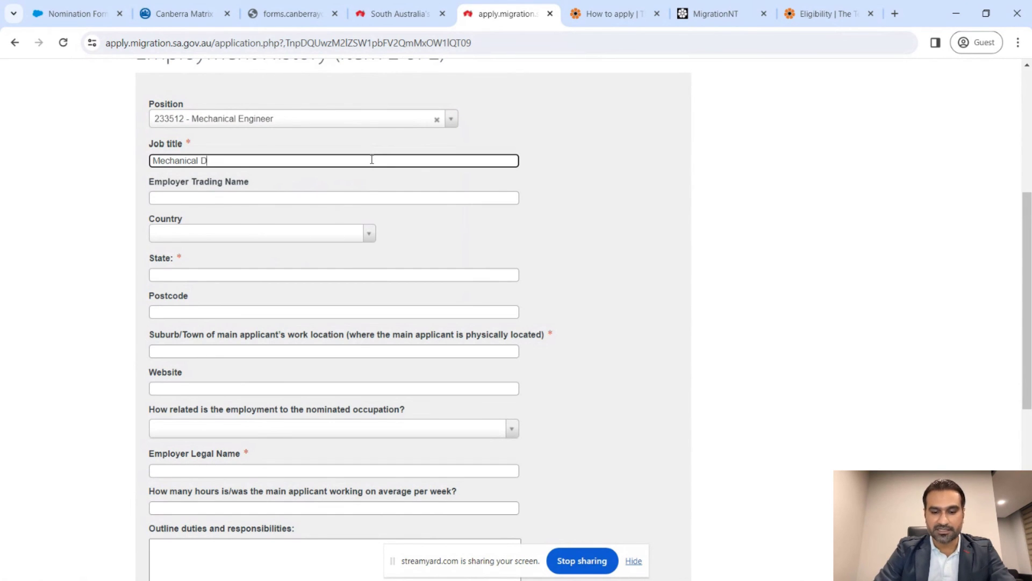
{"action": "type", "text": "esign Engineer II"}
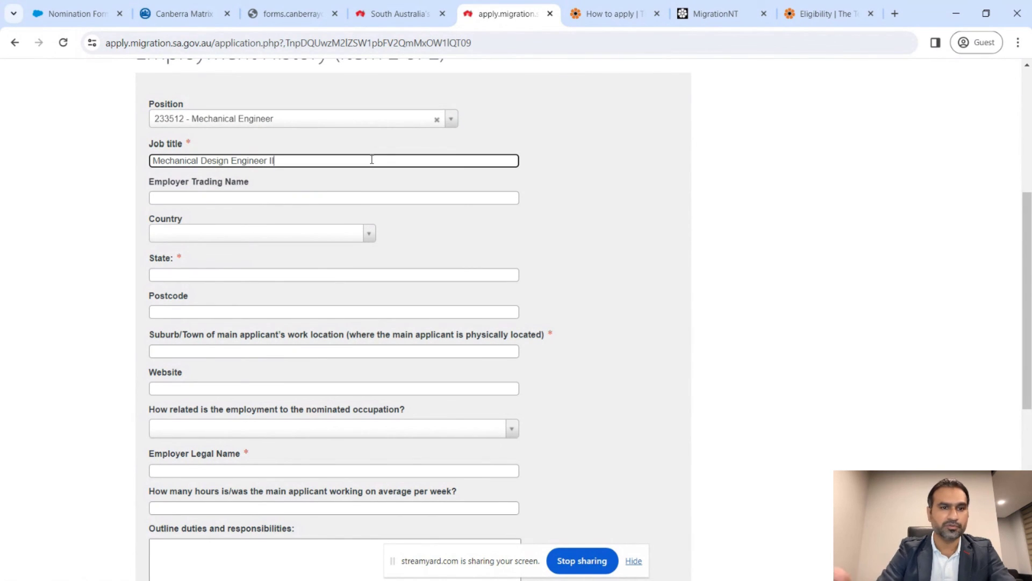
{"action": "key", "text": "Tab"}
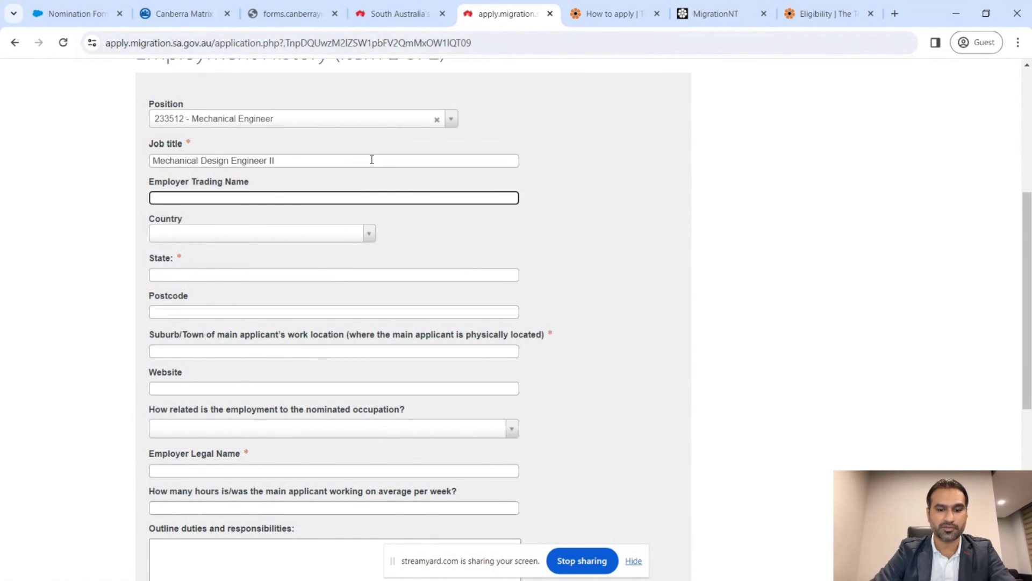
{"action": "type", "text": "ABC"}
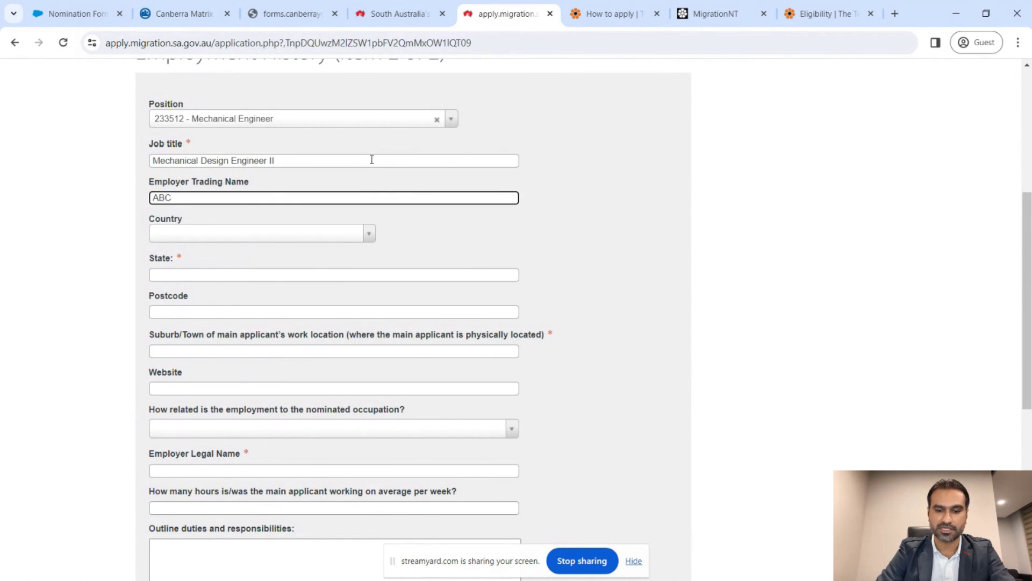
{"action": "type", "text": " Limited"}
- Set the work location to SINGAPORE, state Central Region, postcode 699010, suburb Somerset
{"action": "key", "text": "Tab"}
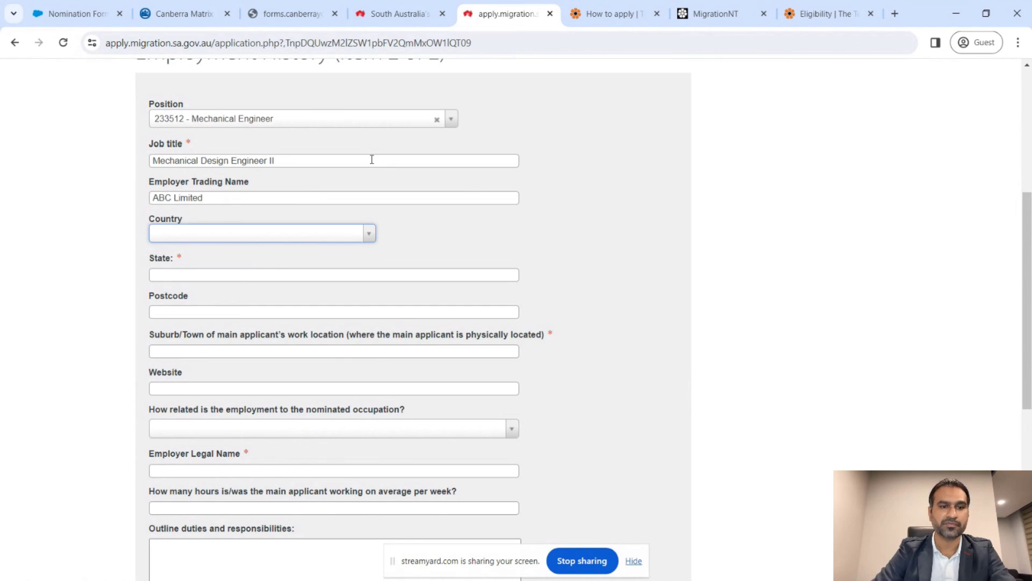
{"action": "type", "text": "sign"}
{"action": "key", "text": "BackSpace"}
{"action": "key", "text": "BackSpace"}
{"action": "key", "text": "BackSpace"}
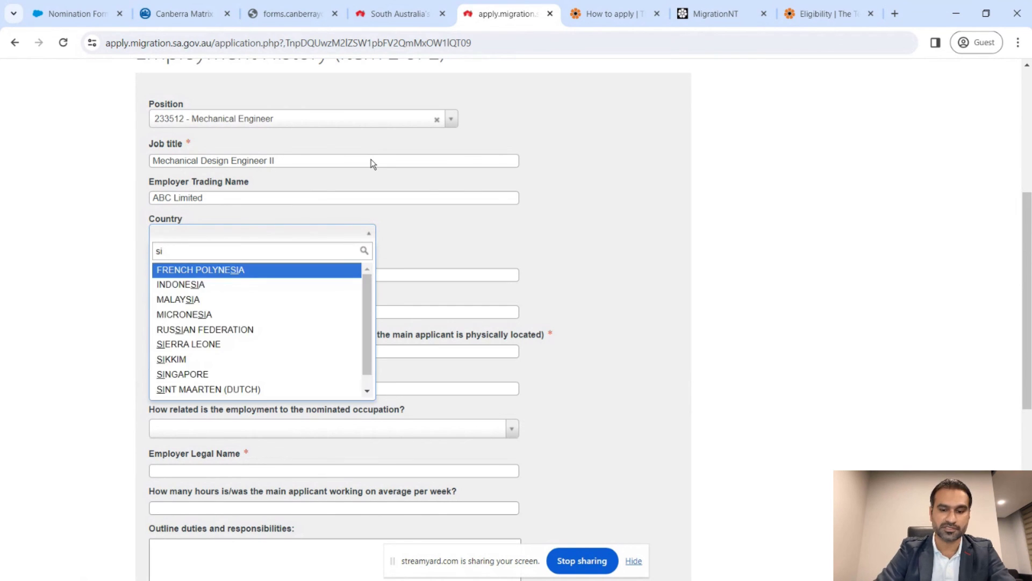
{"action": "type", "text": "ing"}
{"action": "key", "text": "Return"}
{"action": "key", "text": "Tab"}
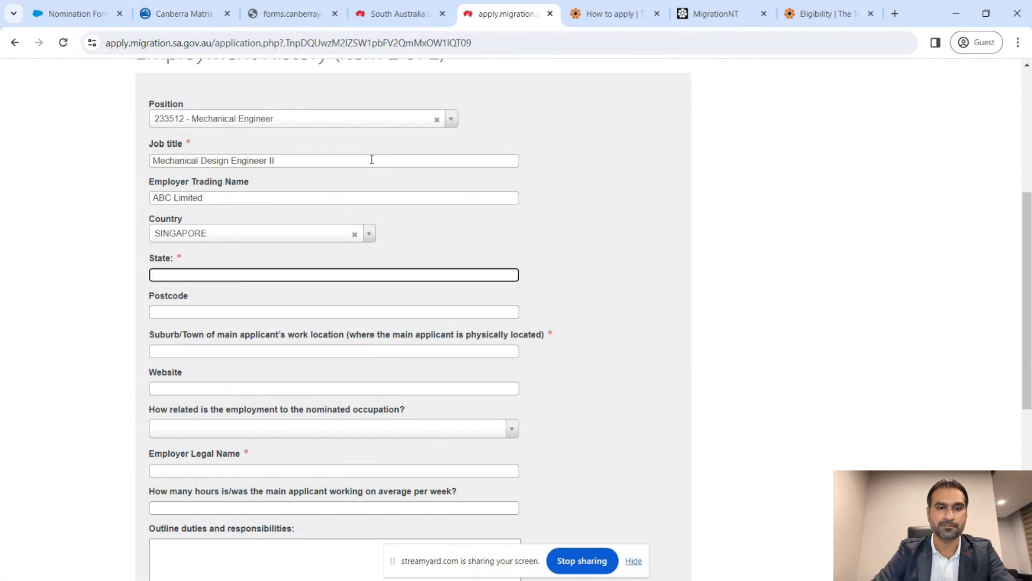
{"action": "scroll", "coordinate": [659, 264], "scroll_direction": "down", "scroll_amount": 1}
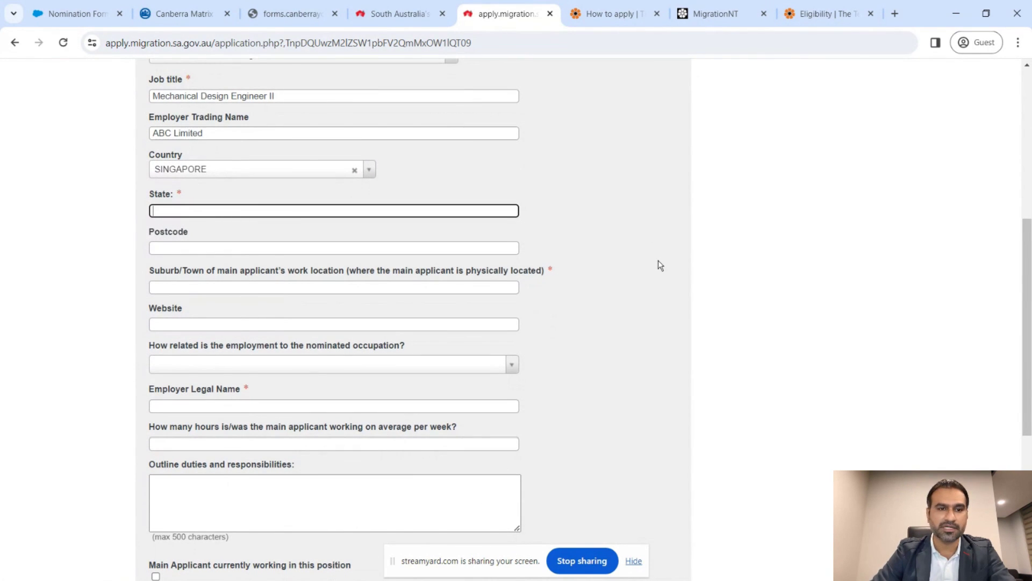
{"action": "type", "text": "Central R"}
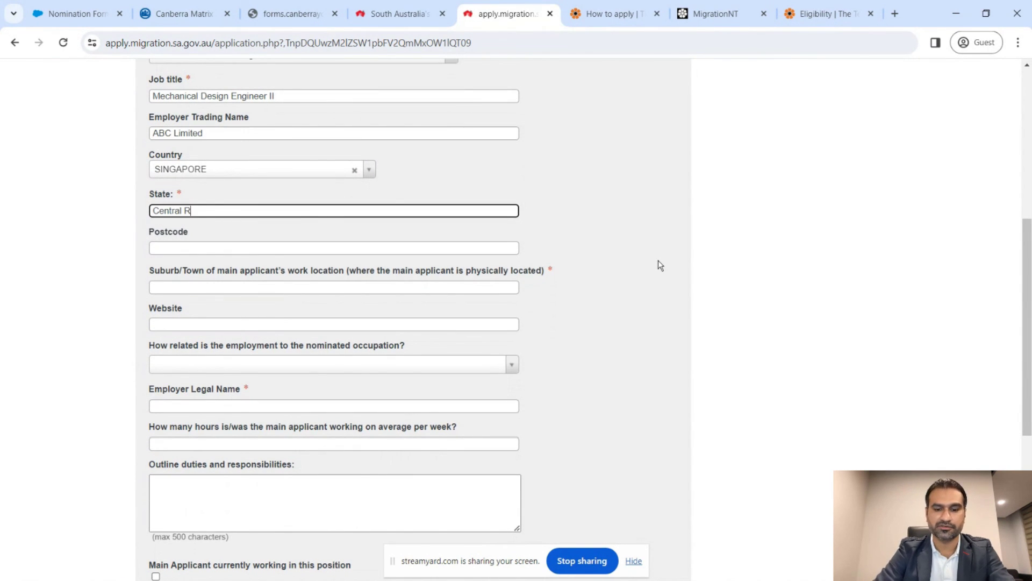
{"action": "type", "text": "egion"}
{"action": "key", "text": "Tab"}
{"action": "type", "text": "699010"}
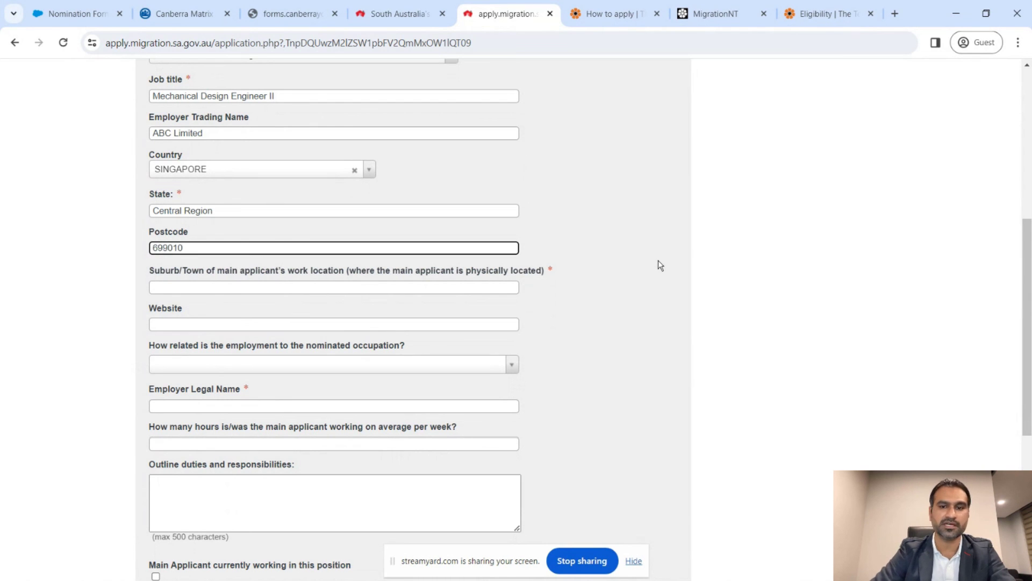
{"action": "scroll", "coordinate": [658, 261], "scroll_direction": "down", "scroll_amount": 2}
{"action": "left_click", "coordinate": [470, 190]}
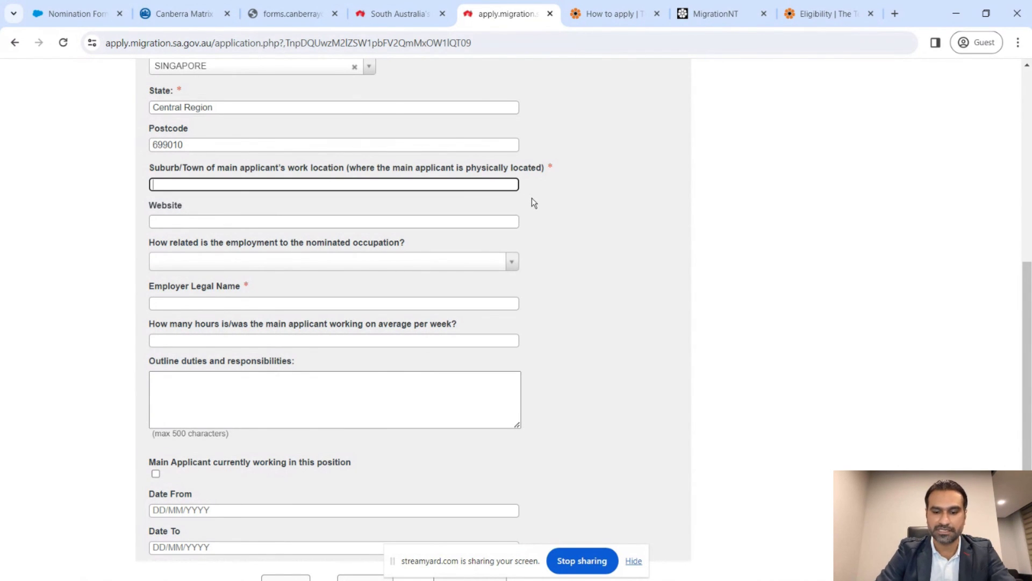
{"action": "type", "text": "Somerset"}
- Mark this employment as in the nominated occupation
{"action": "scroll", "coordinate": [516, 199], "scroll_direction": "down", "scroll_amount": 1}
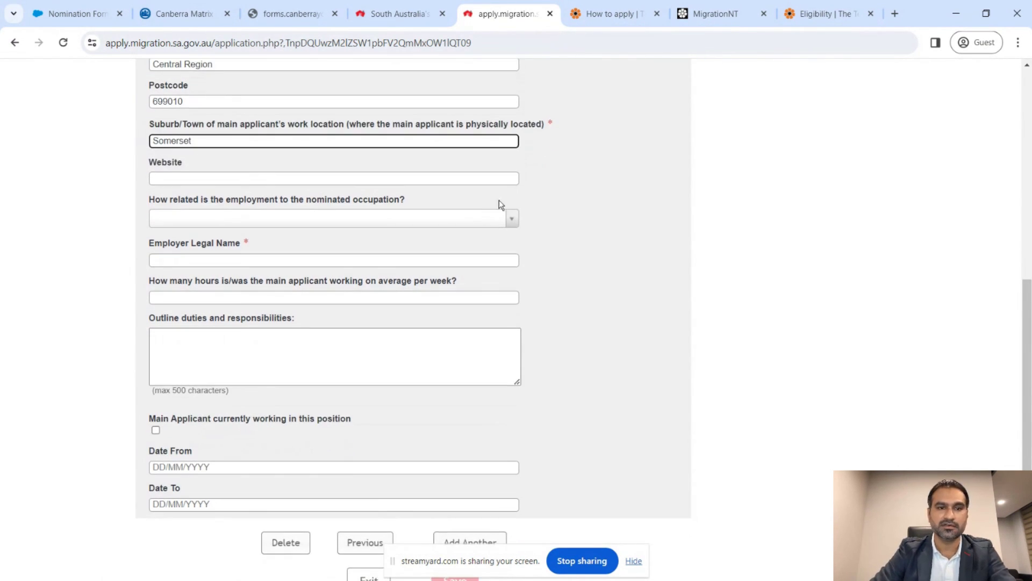
{"action": "left_click", "coordinate": [413, 178]}
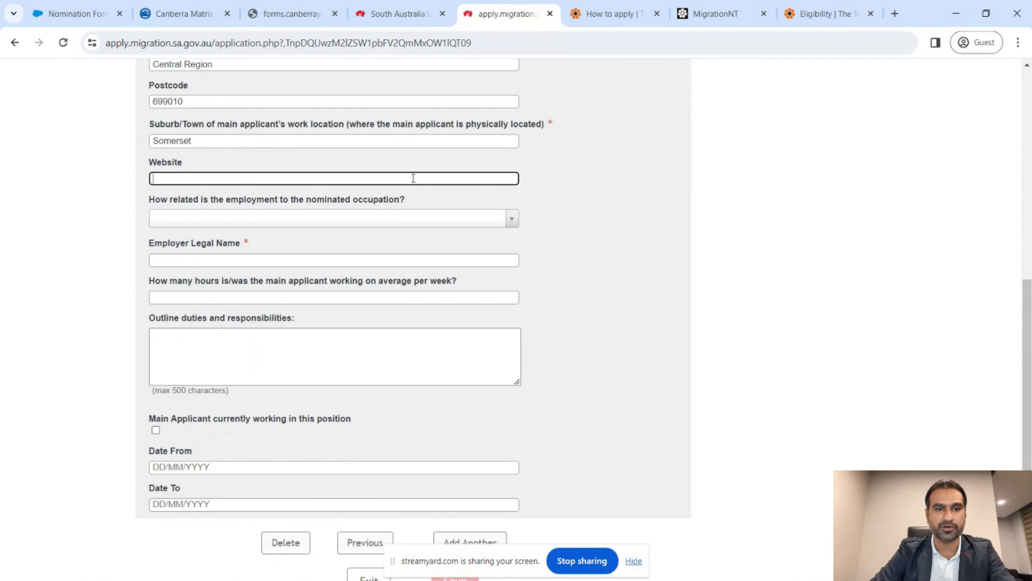
{"action": "scroll", "coordinate": [413, 178], "scroll_direction": "down", "scroll_amount": 1}
{"action": "left_click", "coordinate": [416, 179]}
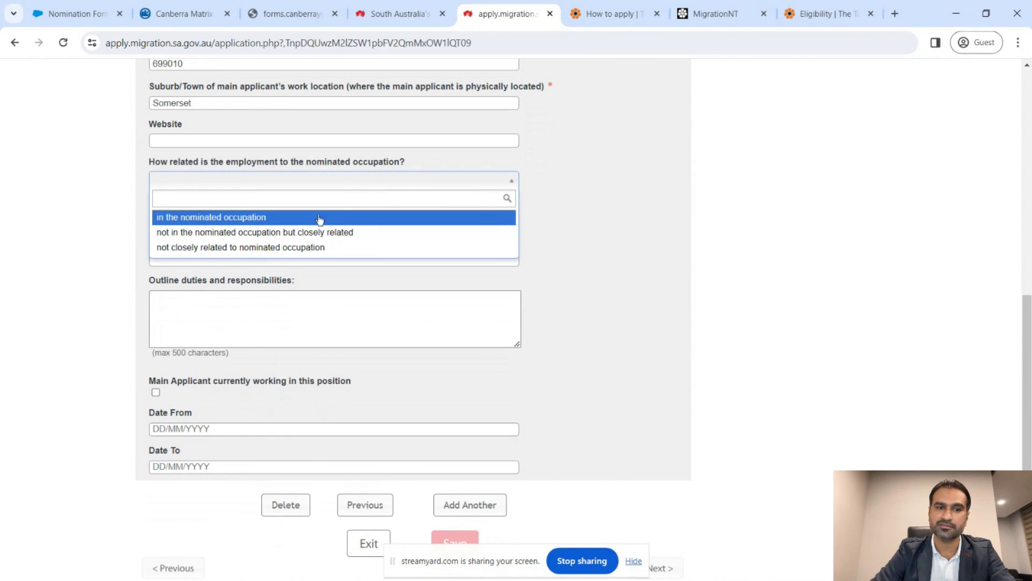
{"action": "left_click", "coordinate": [240, 218]}
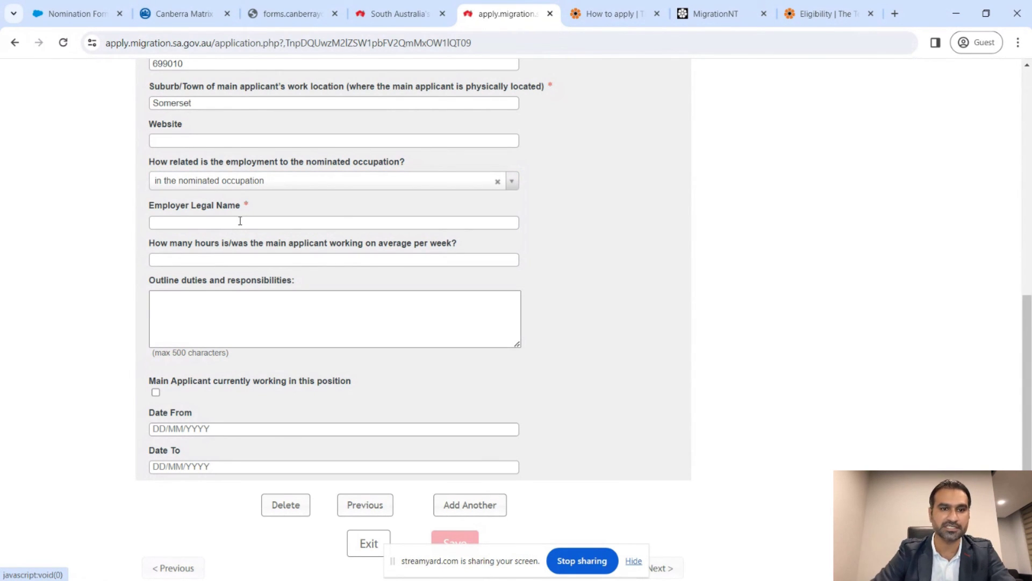
- Enter employer legal name ABC Limited and 40 average weekly hours
{"action": "left_click", "coordinate": [250, 223]}
{"action": "type", "text": "ABc"}
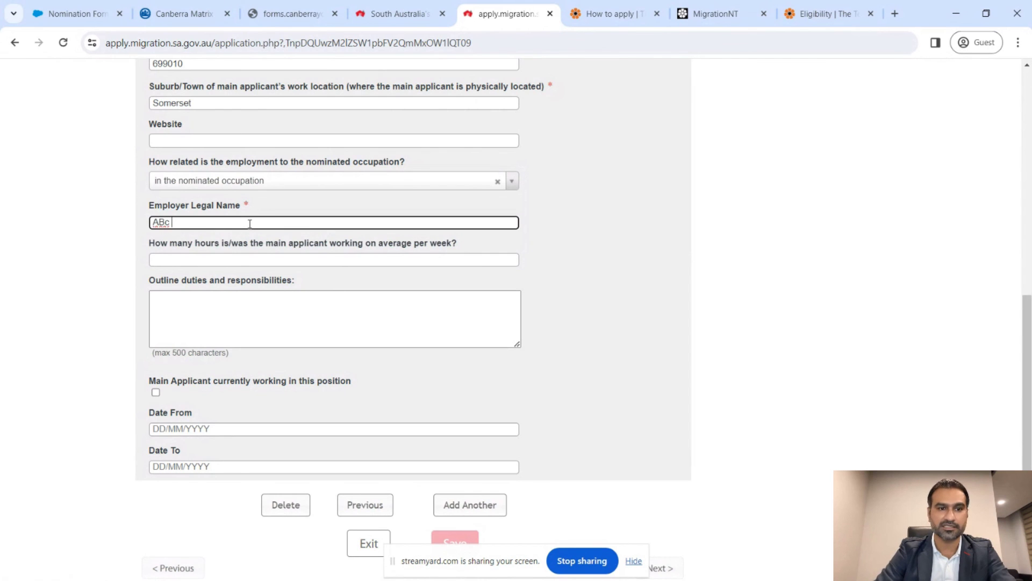
{"action": "key", "text": "BackSpace"}
{"action": "key", "text": "BackSpace"}
{"action": "type", "text": "C Limited"}
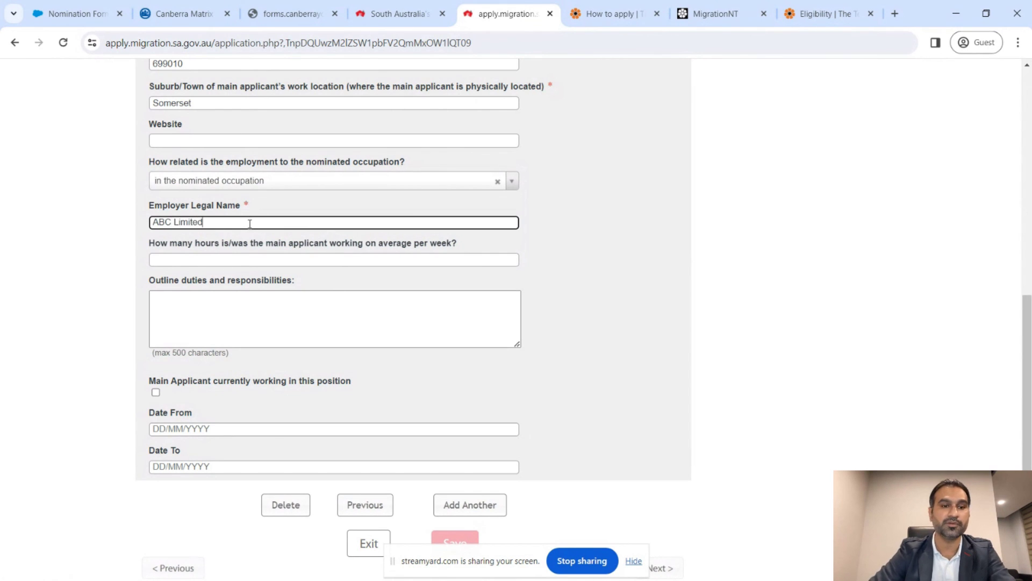
{"action": "scroll", "coordinate": [250, 223], "scroll_direction": "down", "scroll_amount": 1}
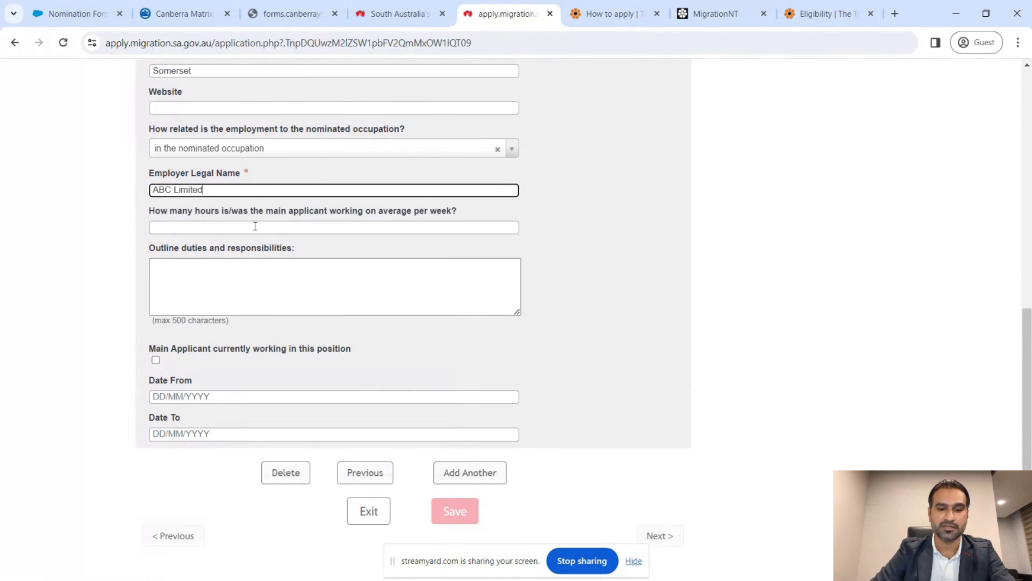
{"action": "left_click", "coordinate": [254, 224]}
{"action": "type", "text": "40"}
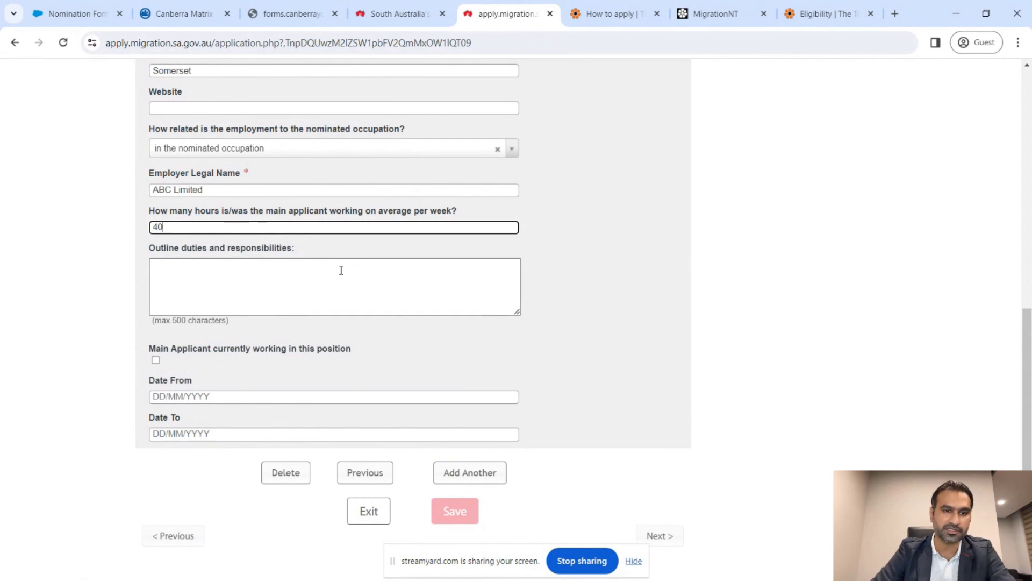
- Describe the duties as 'Mech design engineering related tasks'
{"action": "left_click", "coordinate": [341, 270]}
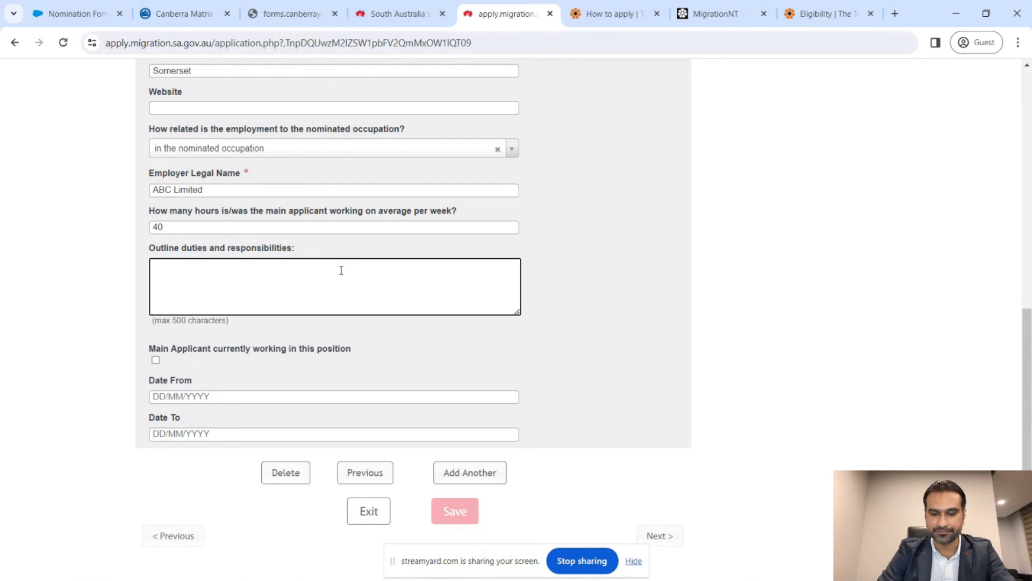
{"action": "type", "text": "Mech desig"}
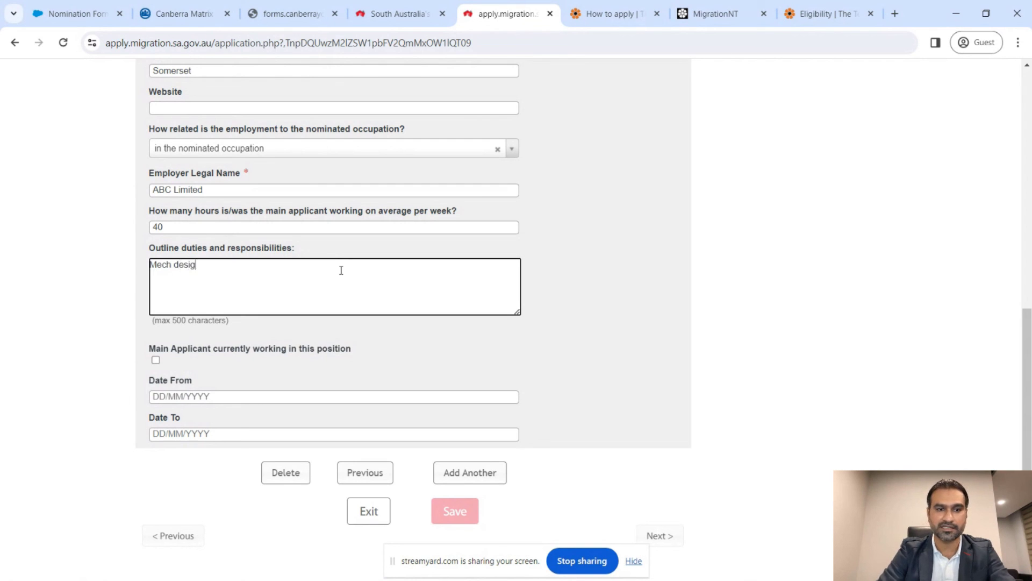
{"action": "type", "text": "n engineer"}
{"action": "key", "text": "BackSpace"}
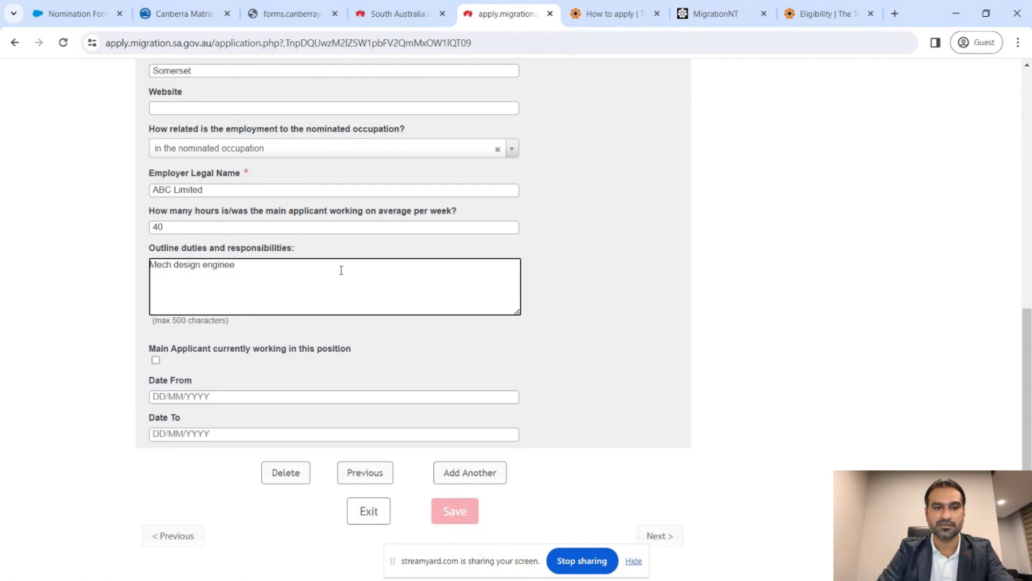
{"action": "type", "text": "ring relate"}
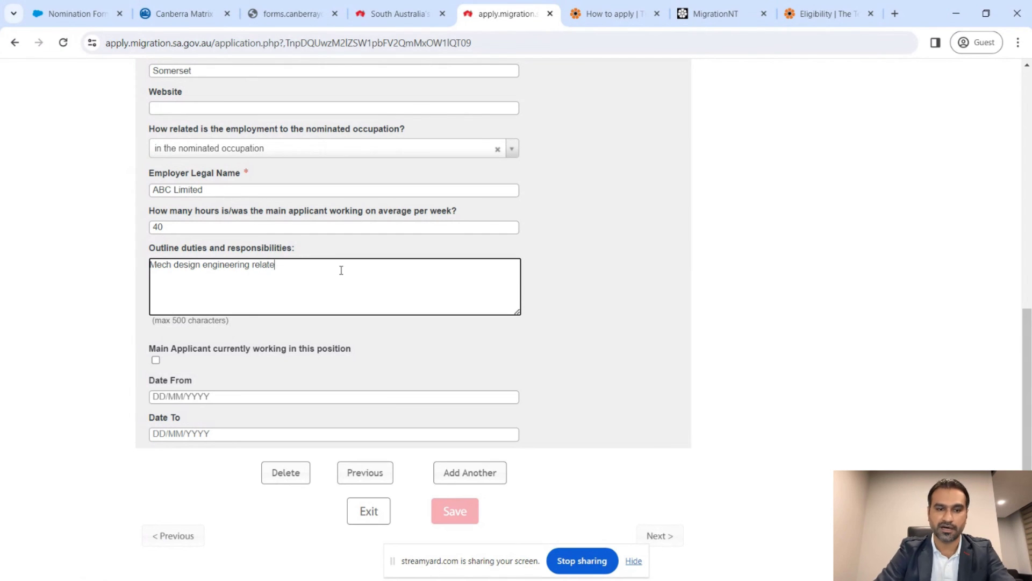
{"action": "type", "text": "d tasks"}
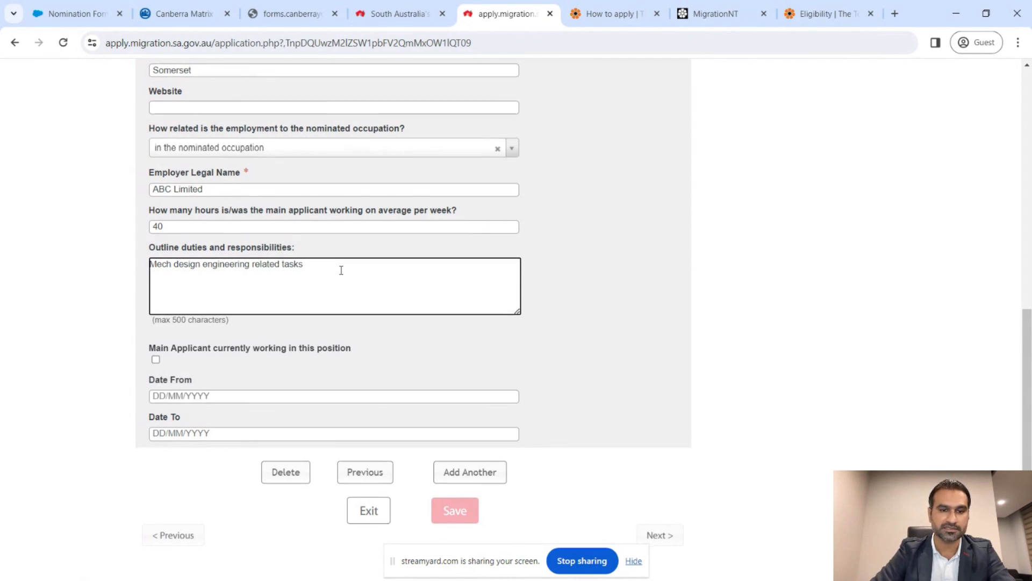
{"action": "scroll", "coordinate": [340, 270], "scroll_direction": "down", "scroll_amount": 1}
- Mark the job as current since 01/11/2019 and continue to the acknowledgement page
{"action": "left_click", "coordinate": [156, 300]}
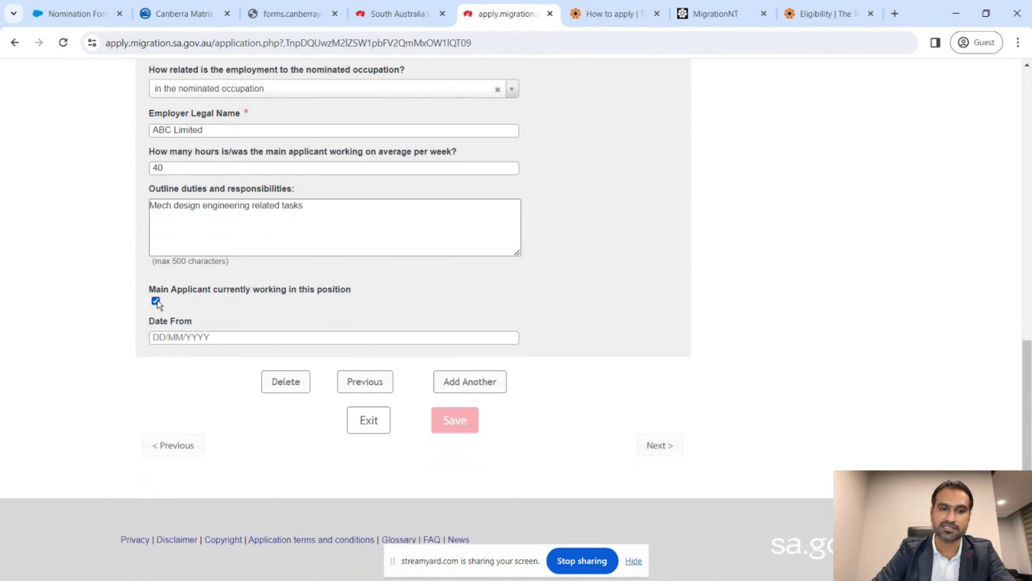
{"action": "left_click", "coordinate": [227, 338]}
{"action": "type", "text": "01/011"}
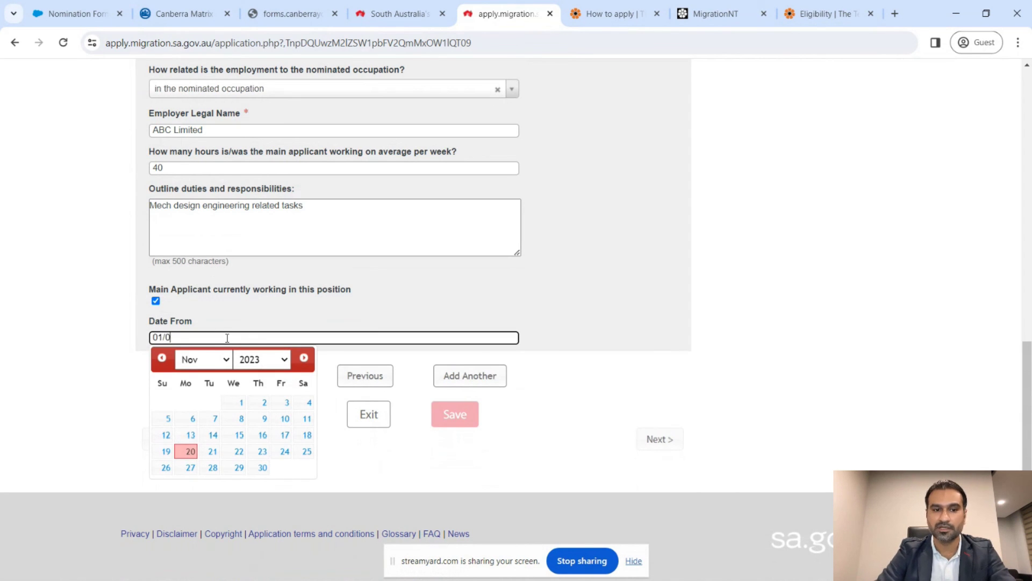
{"action": "key", "text": "BackSpace"}
{"action": "key", "text": "BackSpace"}
{"action": "key", "text": "BackSpace"}
{"action": "type", "text": "11"}
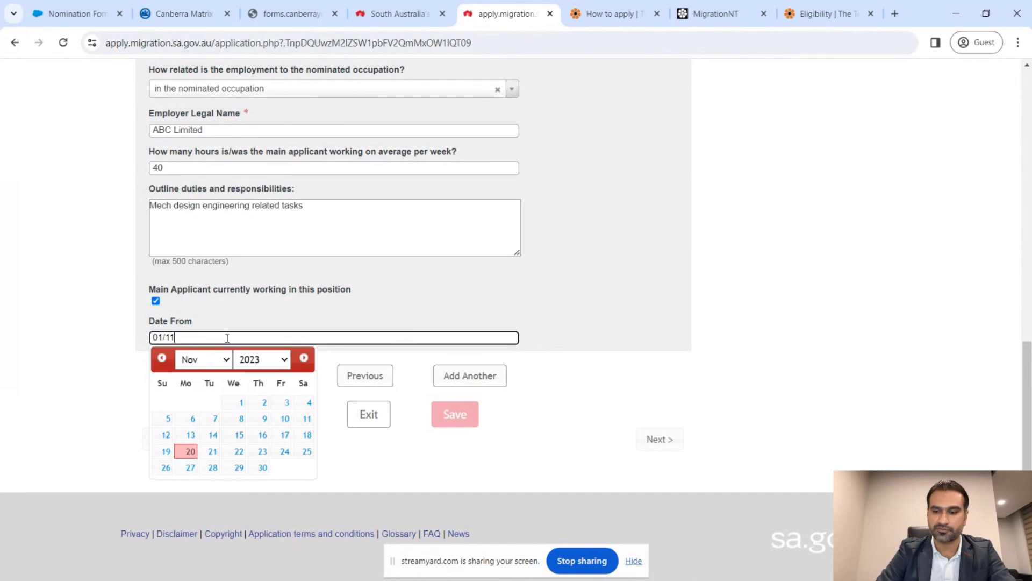
{"action": "type", "text": "/2019"}
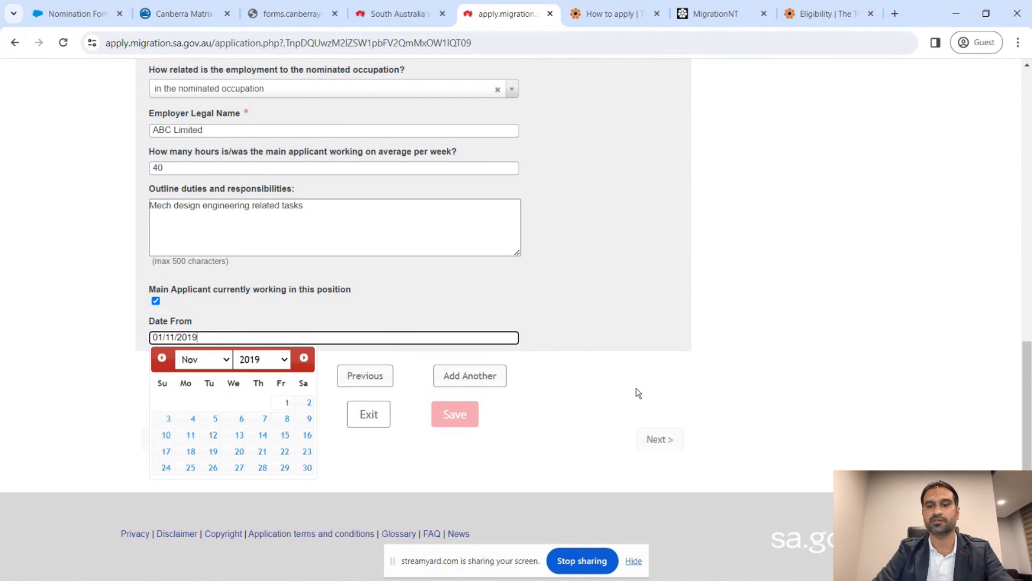
{"action": "left_click", "coordinate": [636, 389]}
{"action": "left_click", "coordinate": [669, 441]}
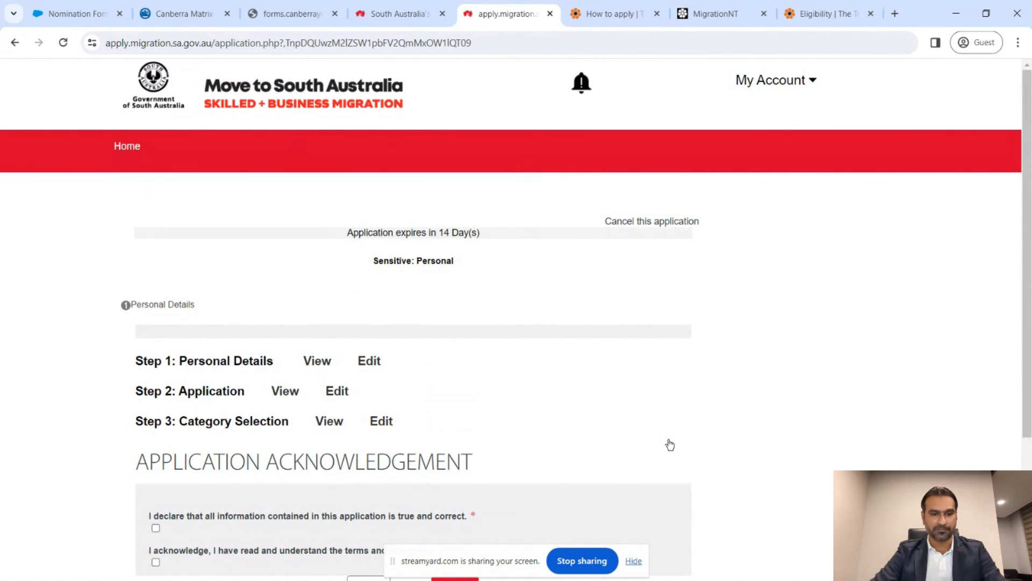
- Tick the 'true and correct' and 'terms and conditions' declarations and submit the application
{"action": "scroll", "coordinate": [670, 444], "scroll_direction": "down", "scroll_amount": 3}
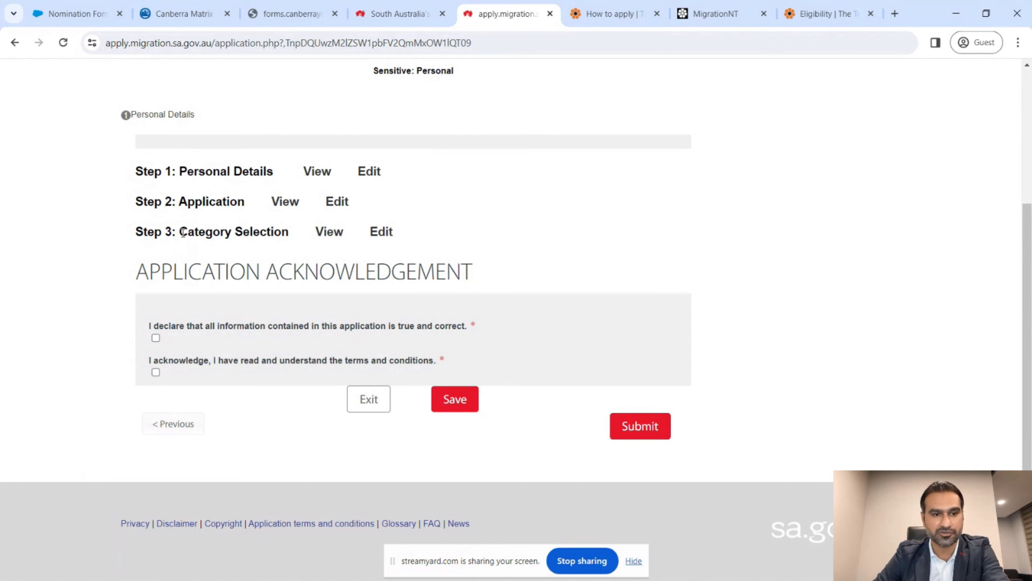
{"action": "left_click", "coordinate": [156, 339]}
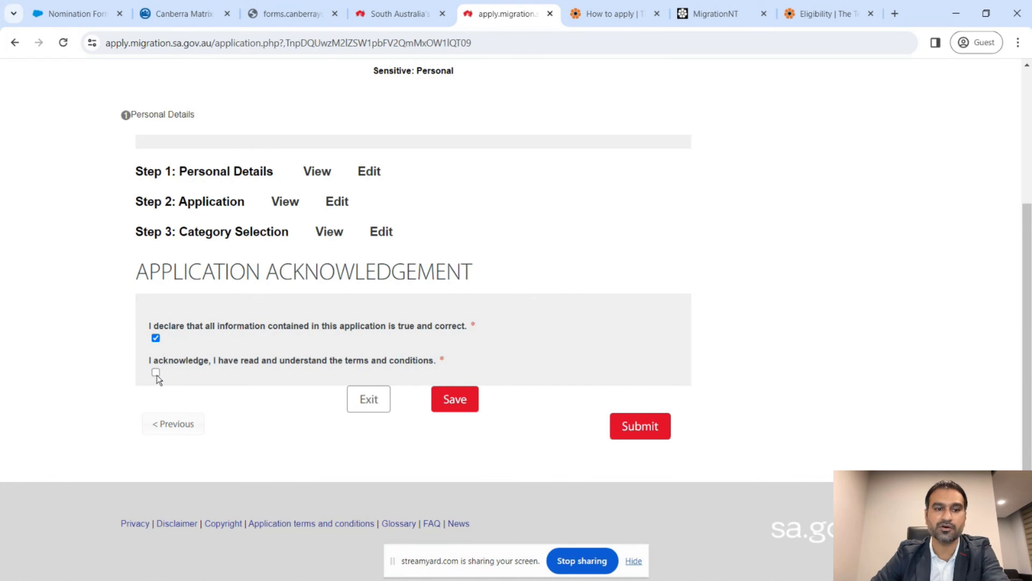
{"action": "left_click", "coordinate": [156, 372]}
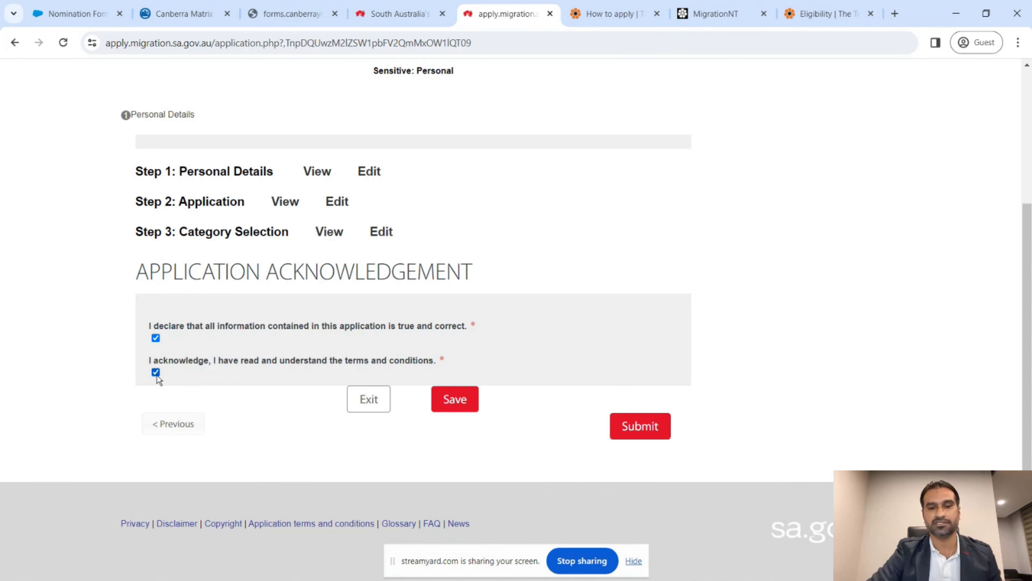
{"action": "left_click", "coordinate": [641, 428]}
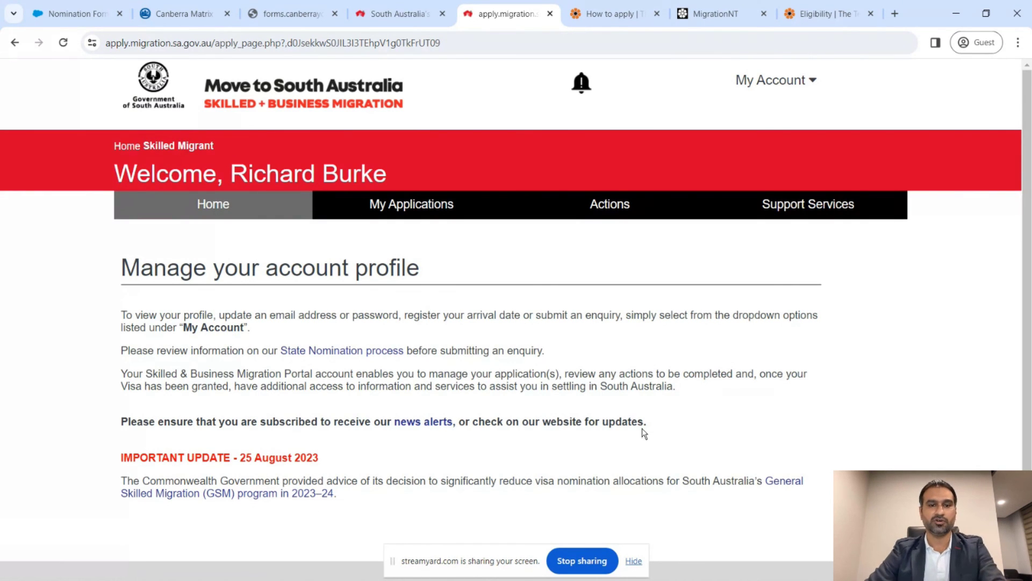
- Open My Applications and expand the ROI entry to confirm its status is Lodged
{"action": "left_click", "coordinate": [445, 210]}
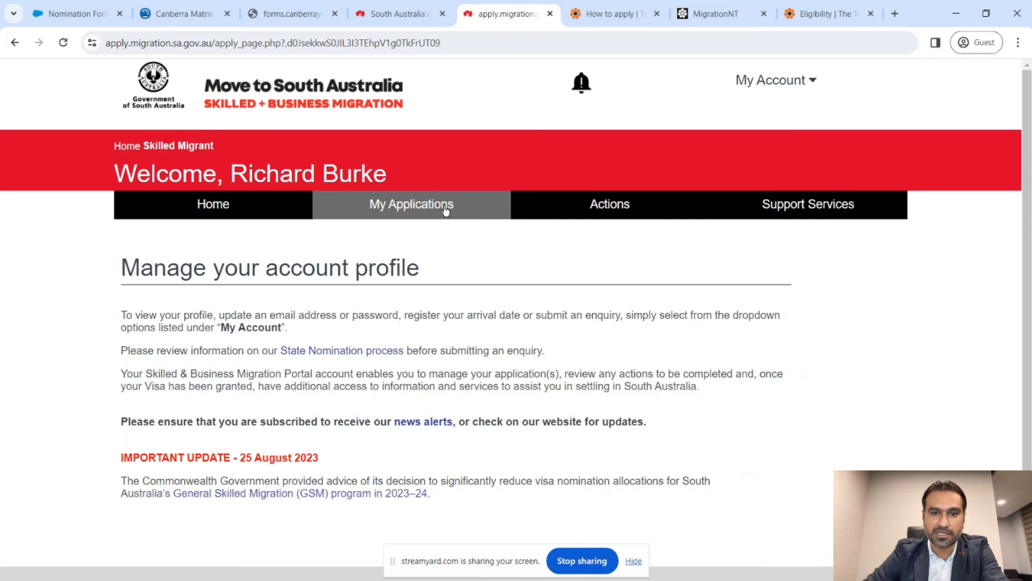
{"action": "scroll", "coordinate": [441, 338], "scroll_direction": "down", "scroll_amount": 1}
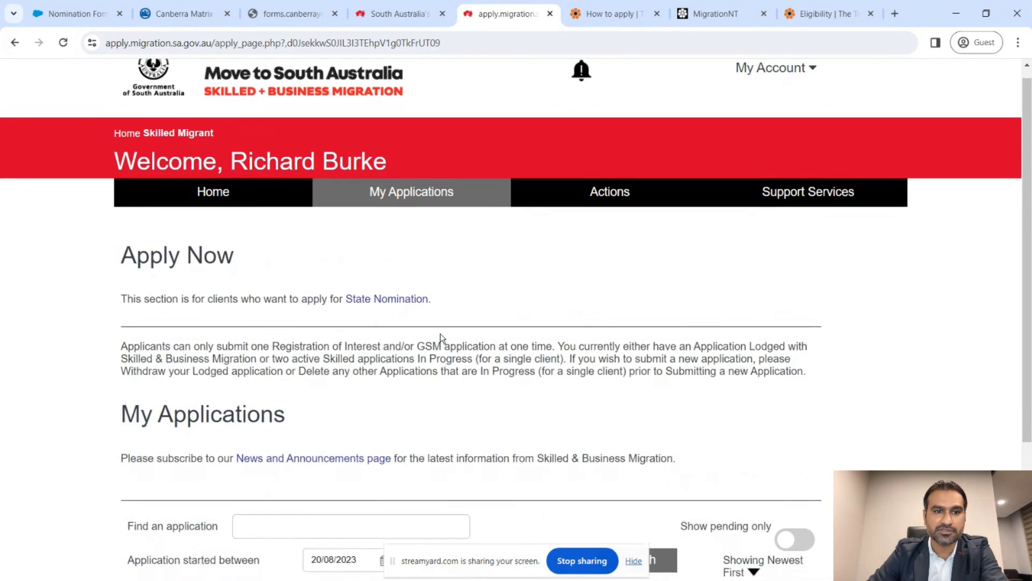
{"action": "scroll", "coordinate": [440, 338], "scroll_direction": "down", "scroll_amount": 3}
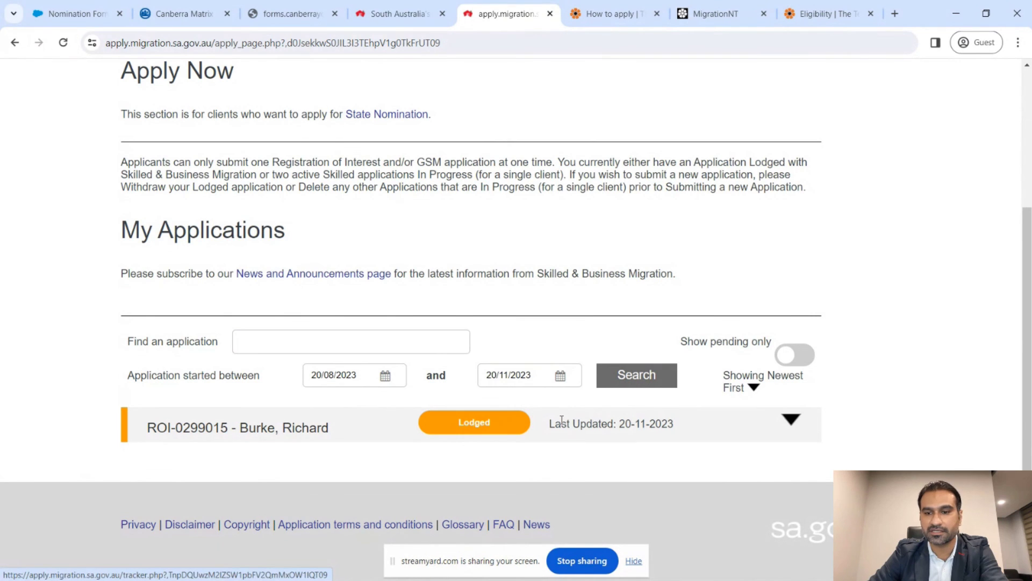
{"action": "left_click", "coordinate": [790, 421]}
{"action": "scroll", "coordinate": [790, 421], "scroll_direction": "down", "scroll_amount": 2}
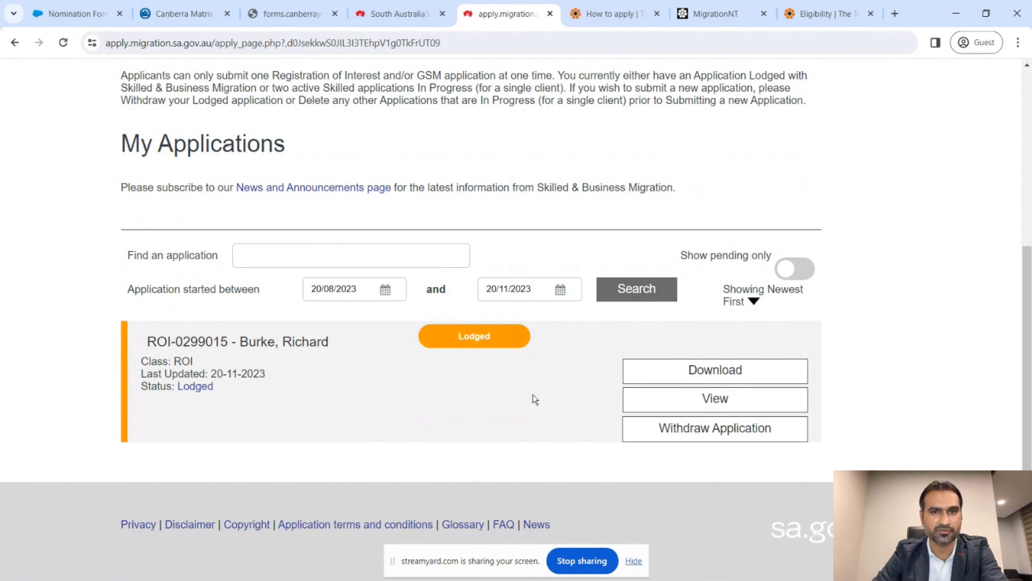
{"action": "scroll", "coordinate": [535, 399], "scroll_direction": "up", "scroll_amount": 3}
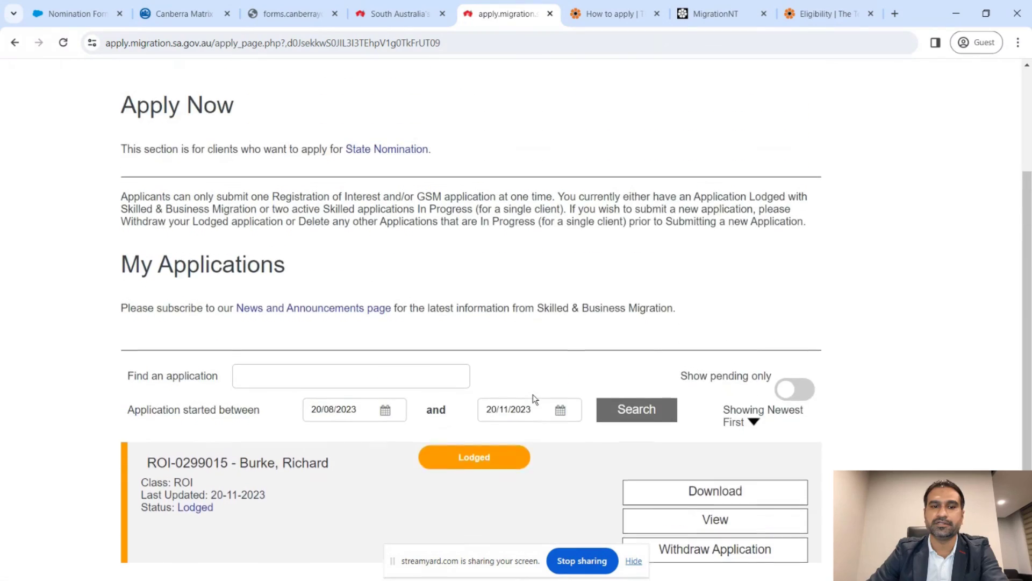
{"action": "scroll", "coordinate": [535, 399], "scroll_direction": "up", "scroll_amount": 2}
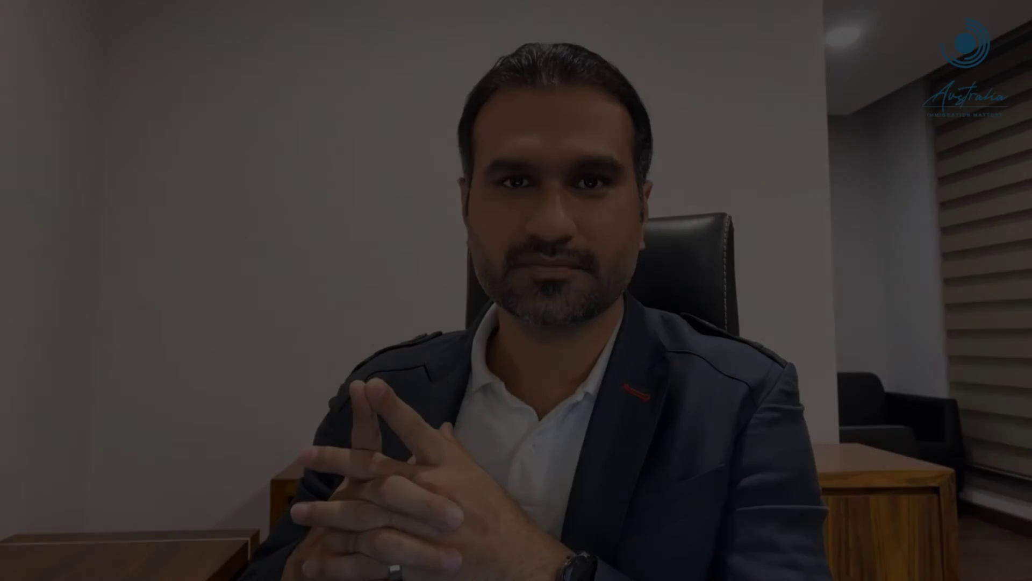